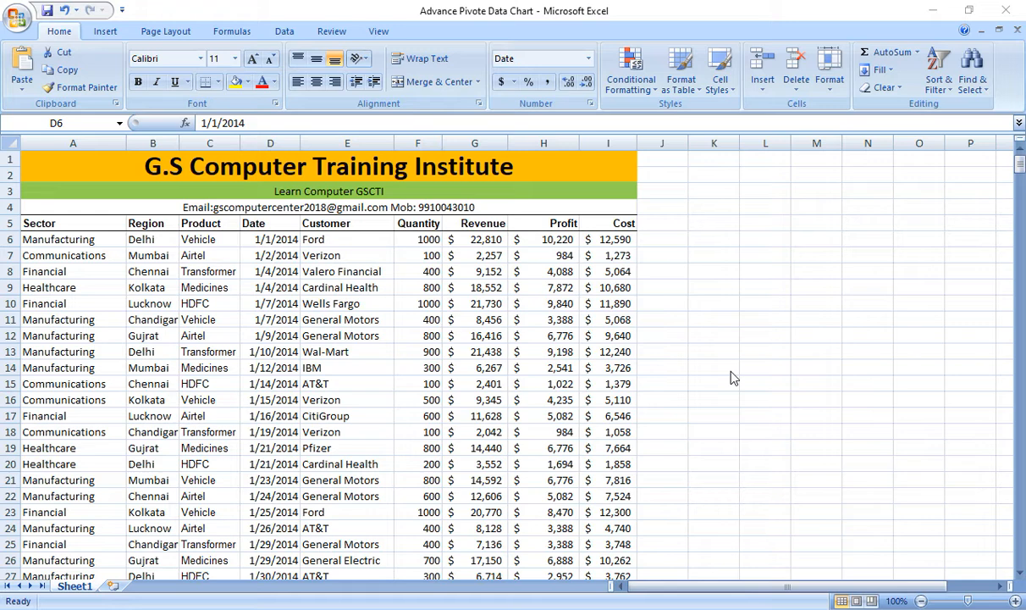
- Go to the last record of the sales table in column A
click(100, 28)
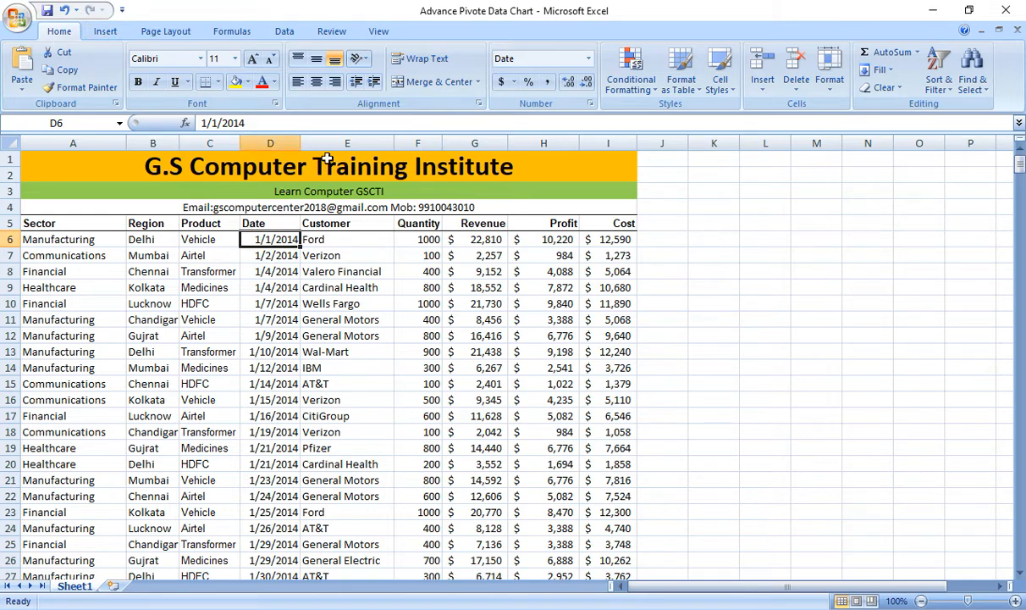
click(105, 30)
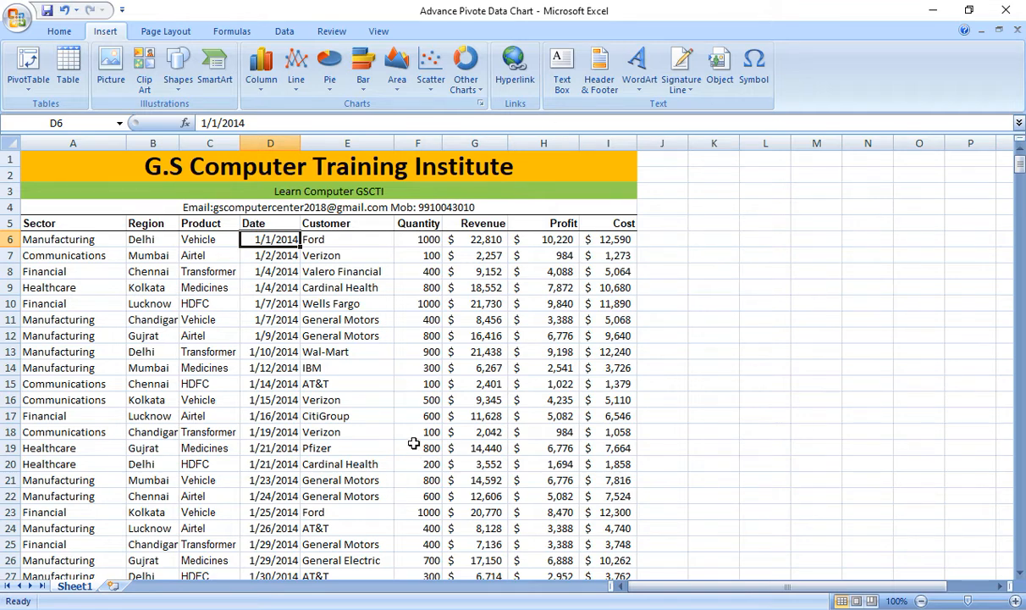
click(209, 320)
click(64, 223)
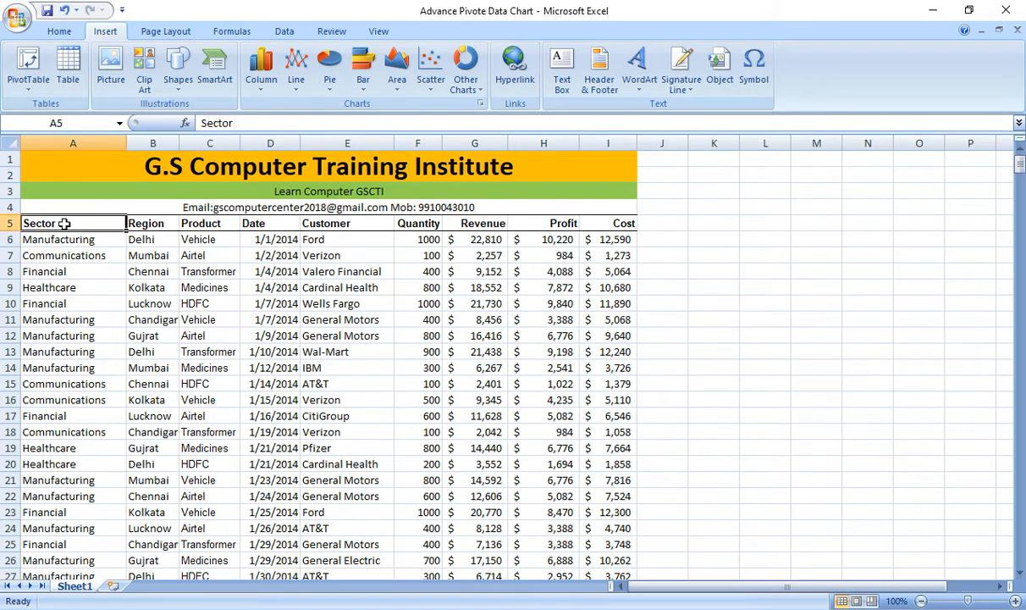
scroll(477, 323, down, 20)
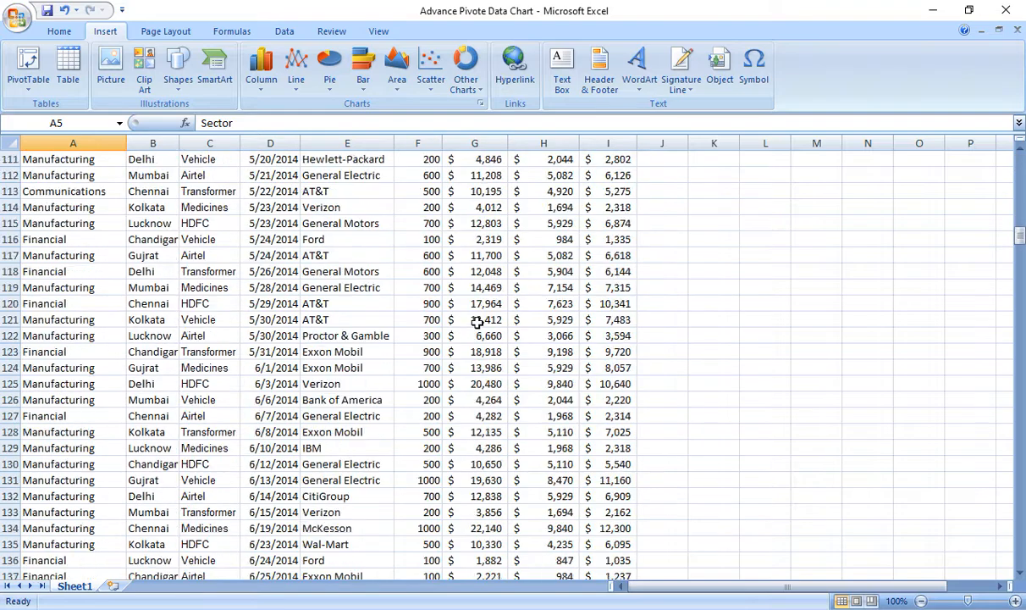
scroll(491, 328, down, 20)
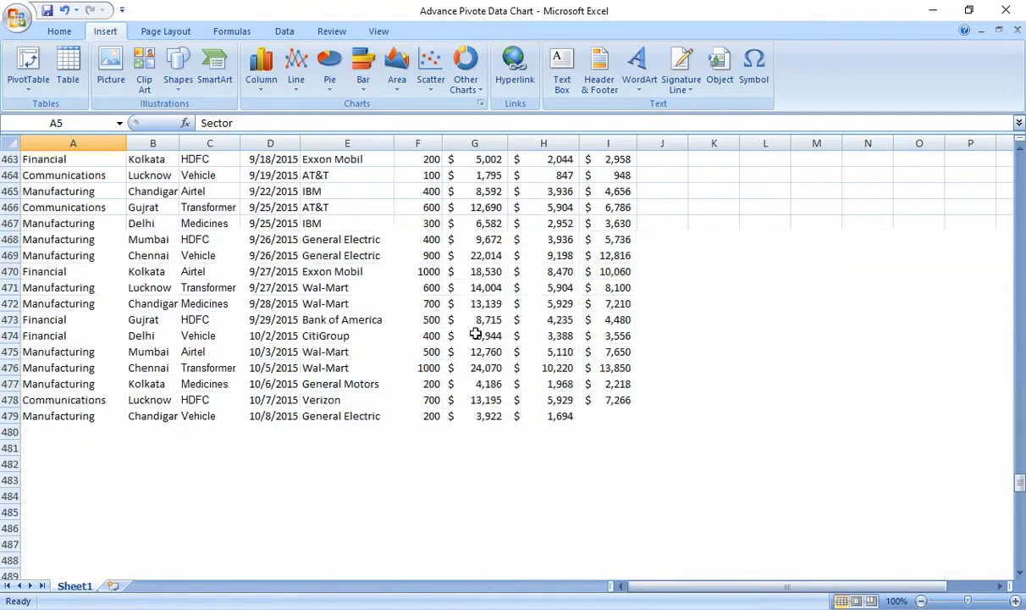
key(ctrl+Down)
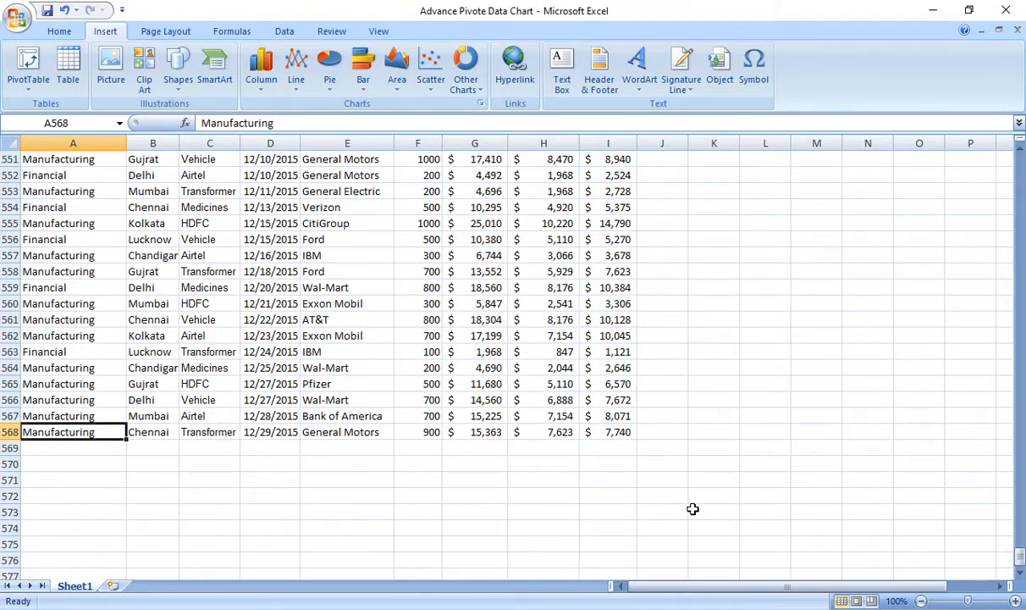
click(67, 448)
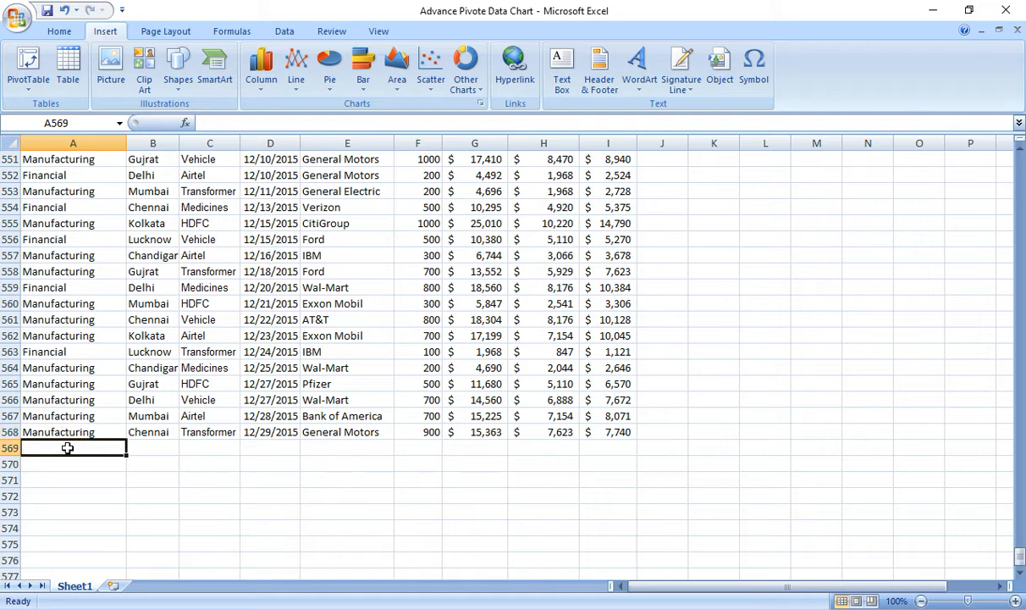
key(shift+Right)
key(shift+Right)
key(shift+Right)
key(shift+Right)
key(shift+Right)
key(shift+Right)
key(shift+Right)
key(shift+Right)
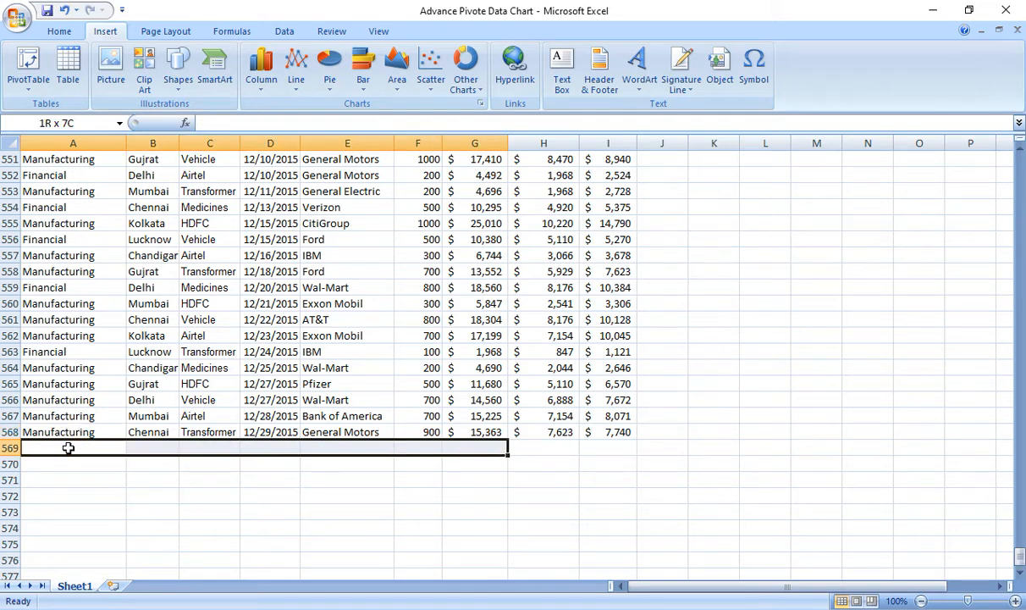
key(alt+equal)
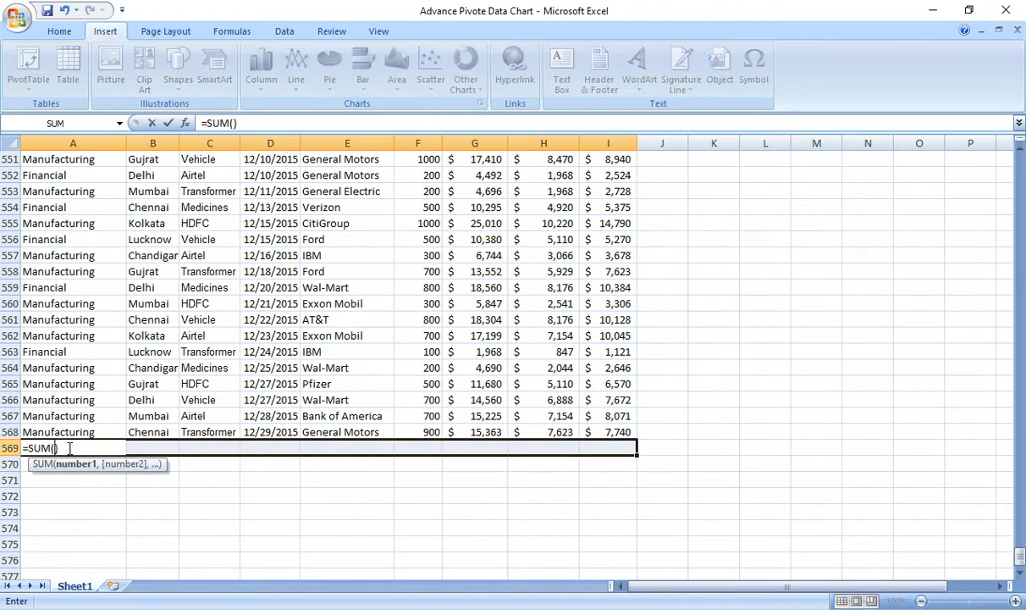
key(Escape)
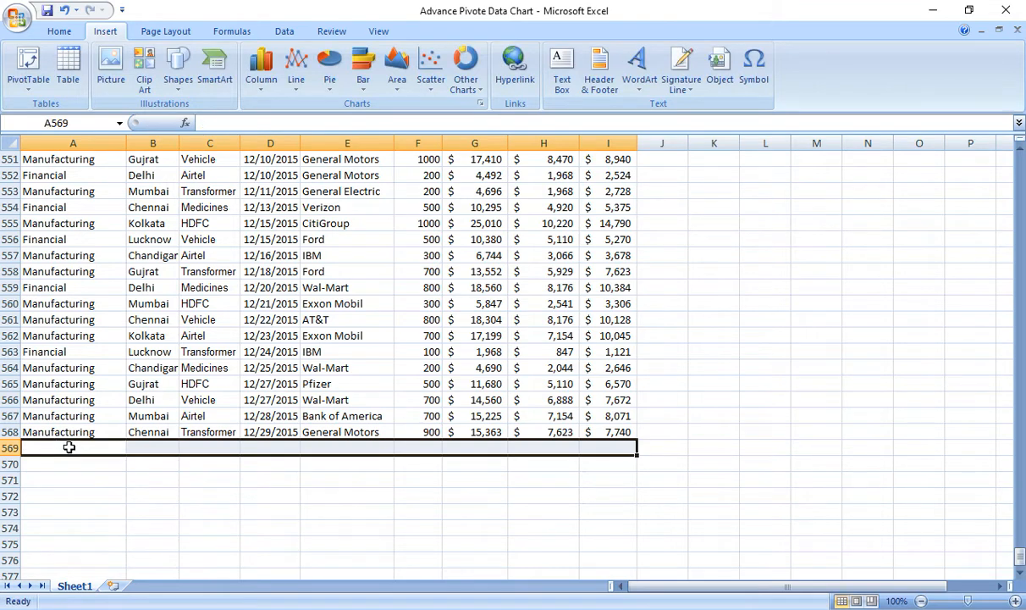
- Add AutoSum totals for the Quantity and Revenue columns in cells F569 and G569
click(434, 447)
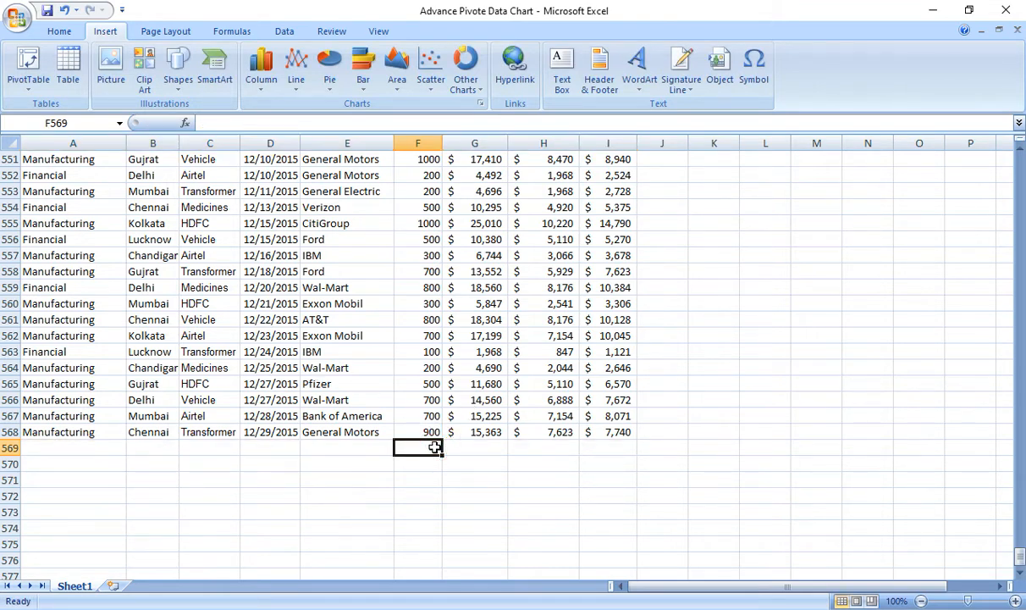
key(alt+equal)
key(Return)
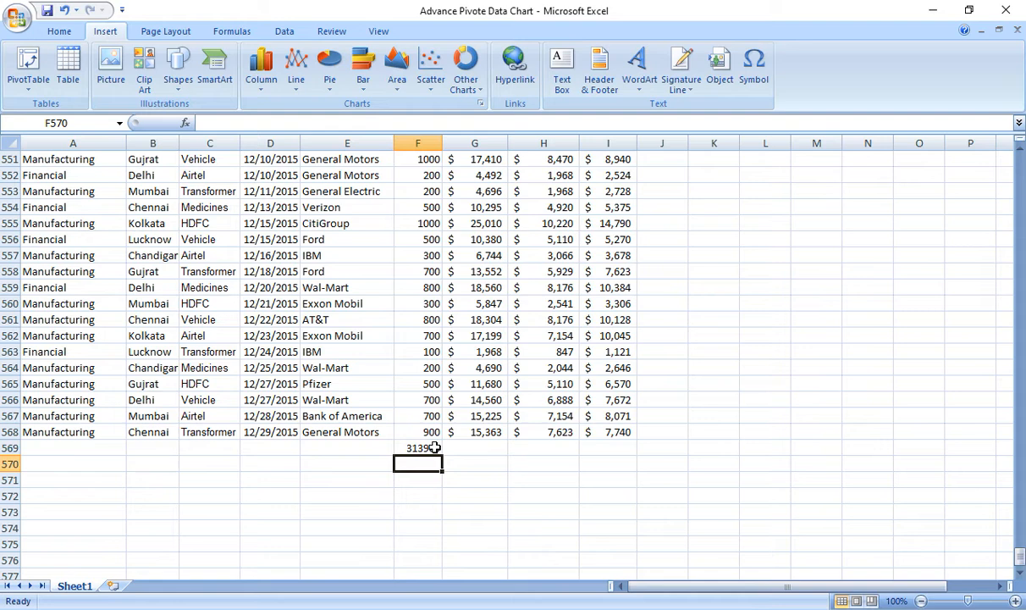
click(434, 447)
key(Right)
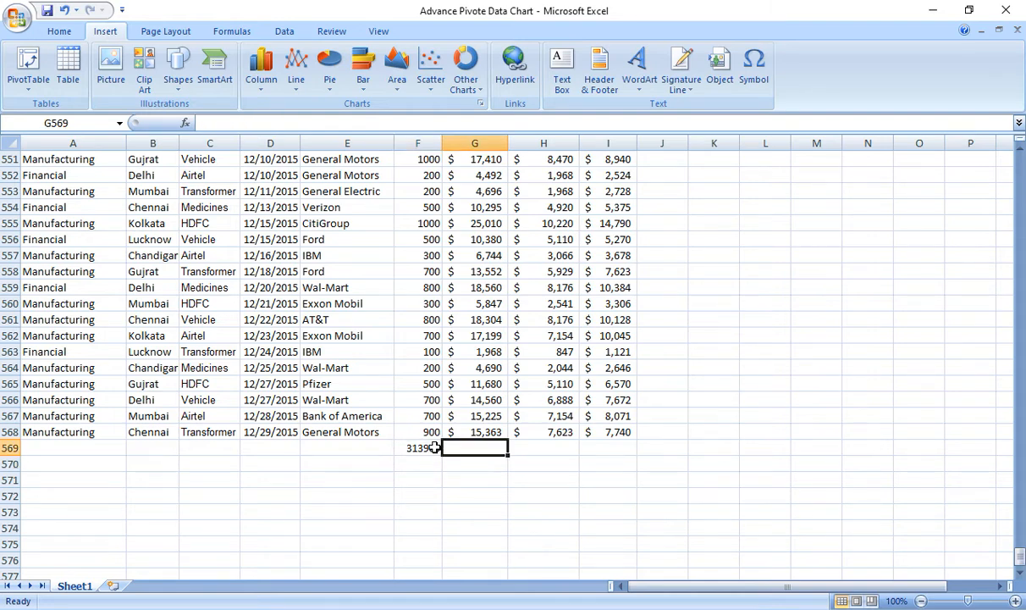
key(alt+equal)
key(Return)
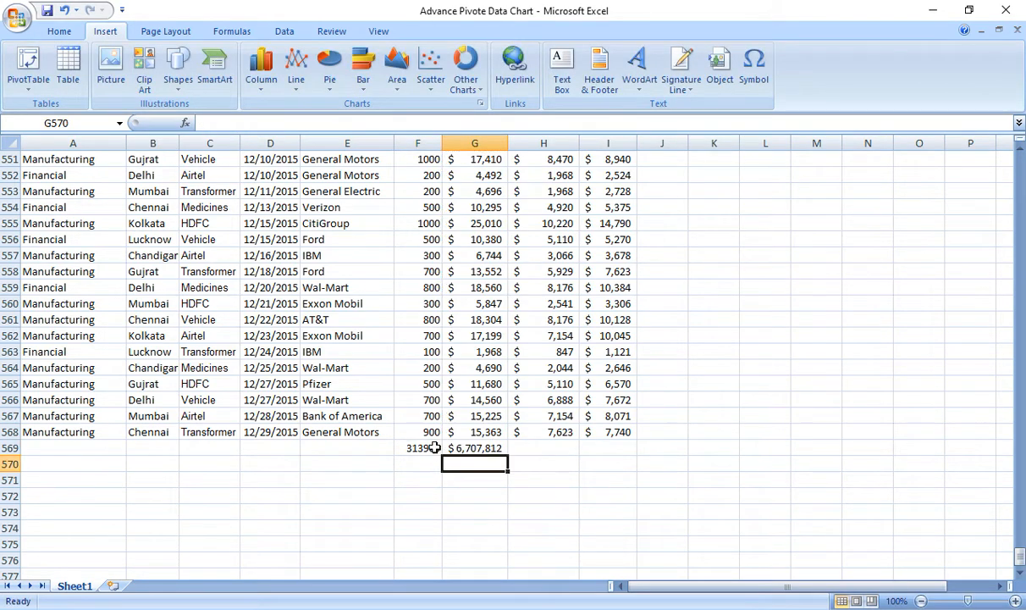
- Add AutoSum totals for the Profit and Cost columns in H569 and I569, and widen column I to fit
key(Right)
key(Up)
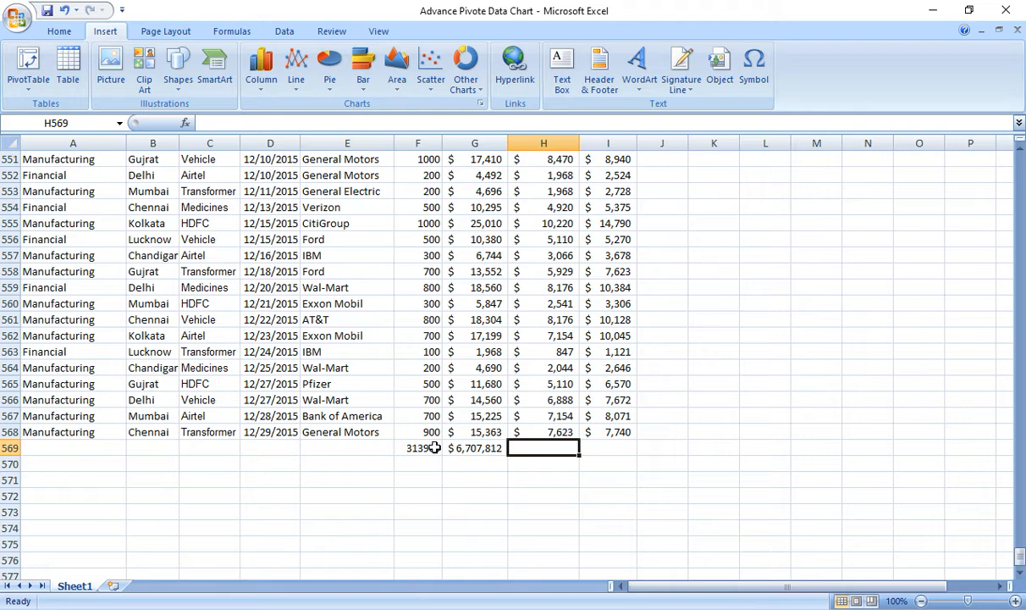
key(alt+equal)
key(Return)
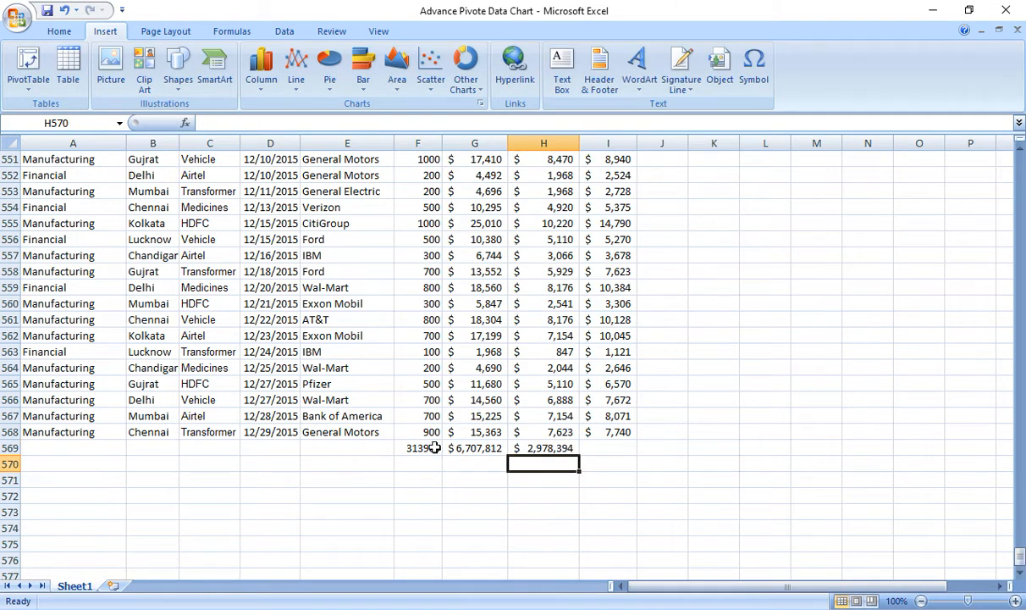
key(Up)
key(Right)
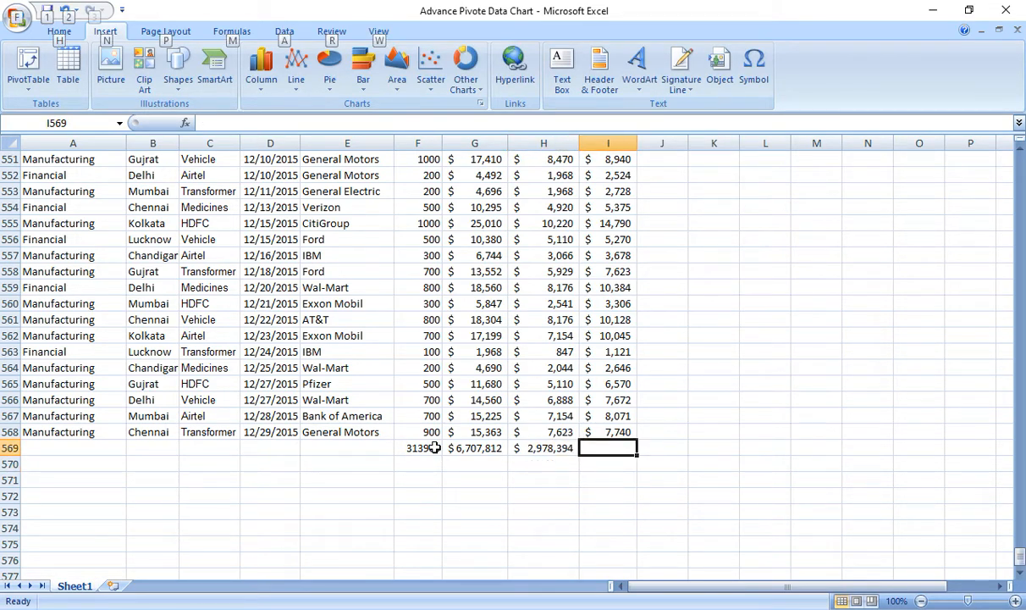
key(alt+equal)
key(Return)
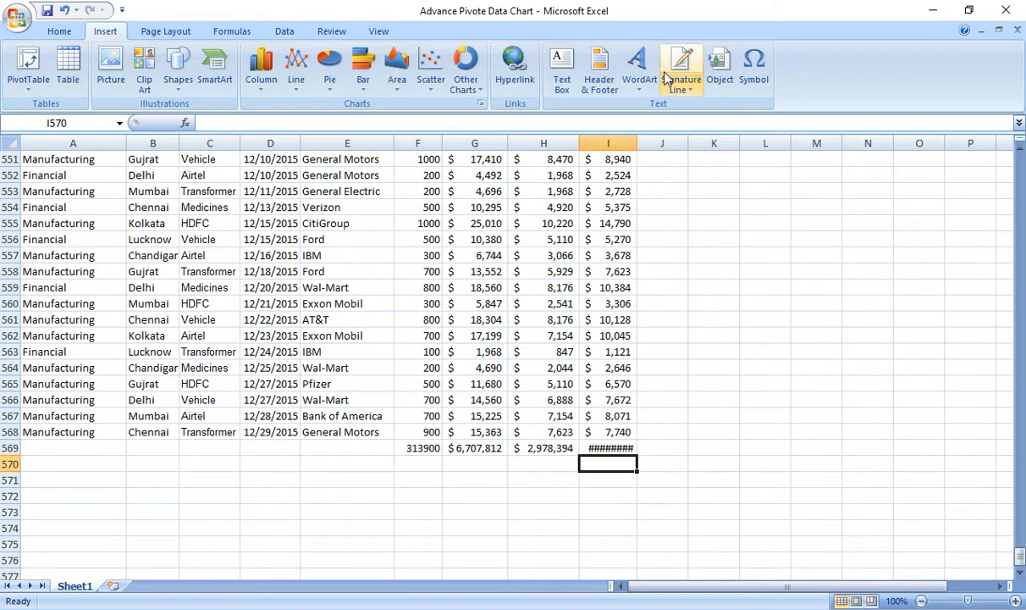
drag(636, 143, 657, 143)
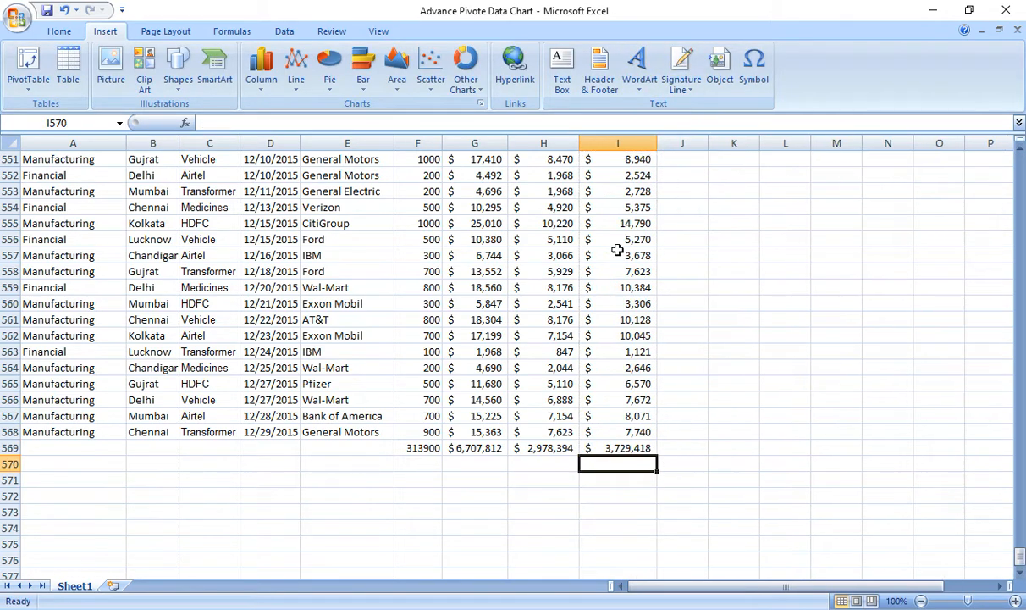
- Give the total row A569:I569 top and bottom borders and make it bold
click(623, 449)
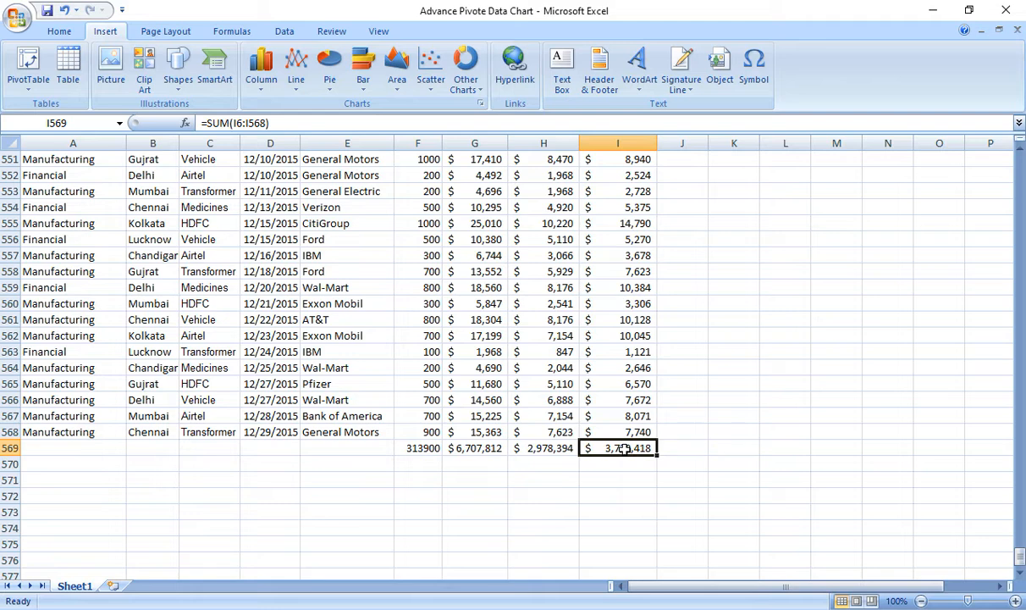
key(shift+Left)
key(shift+Left)
key(shift+Left)
key(shift+Left)
key(shift+Left)
key(shift+Left)
key(shift+Left)
key(shift+Left)
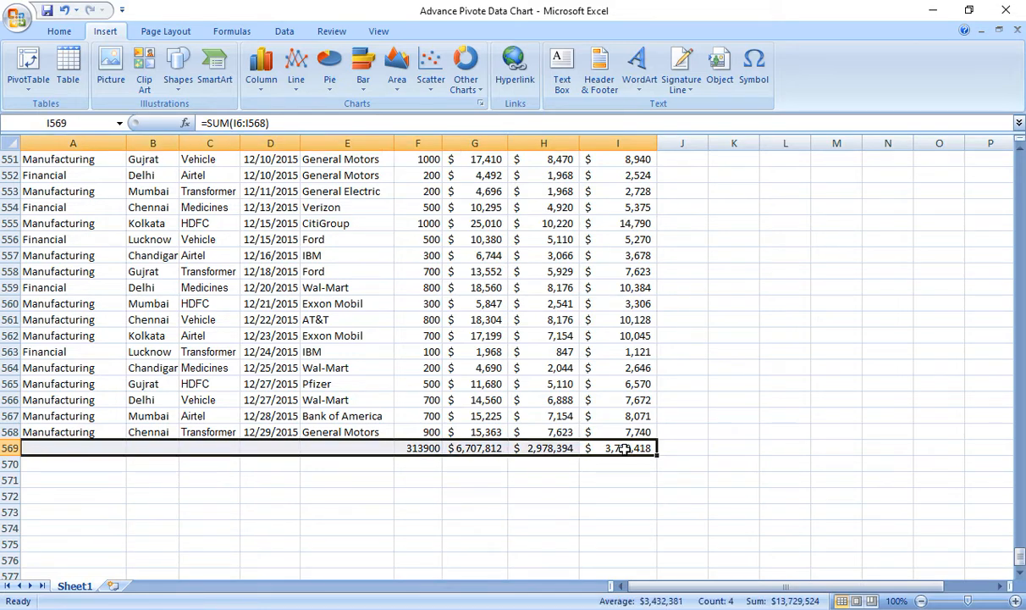
click(59, 31)
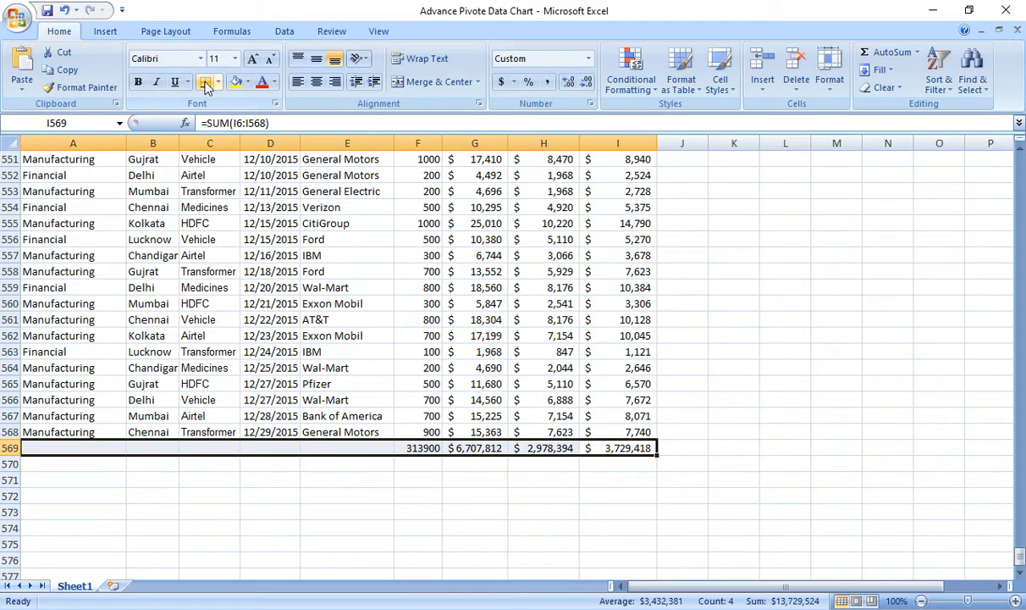
click(206, 87)
click(218, 83)
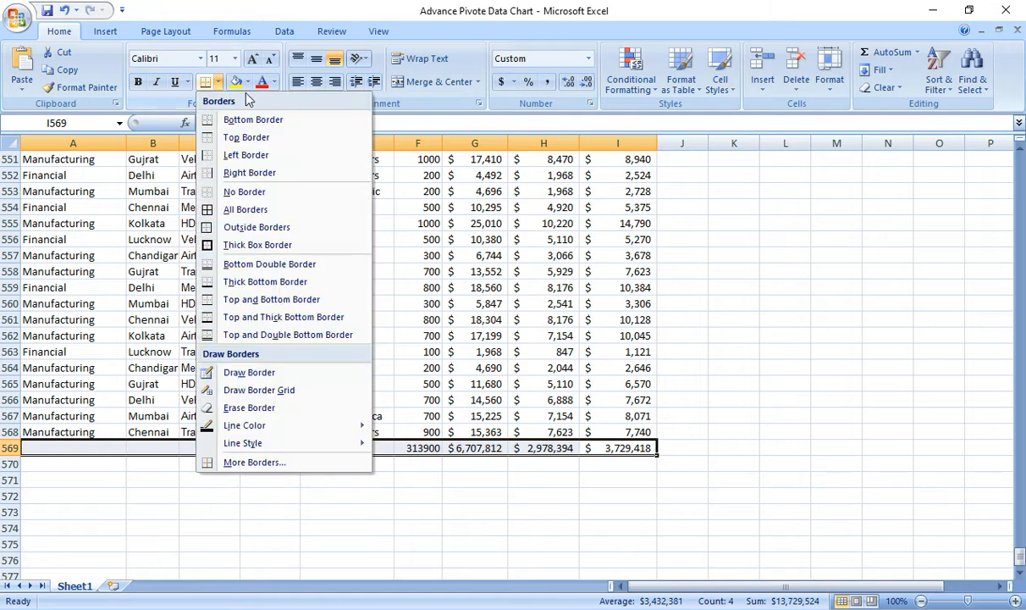
click(252, 142)
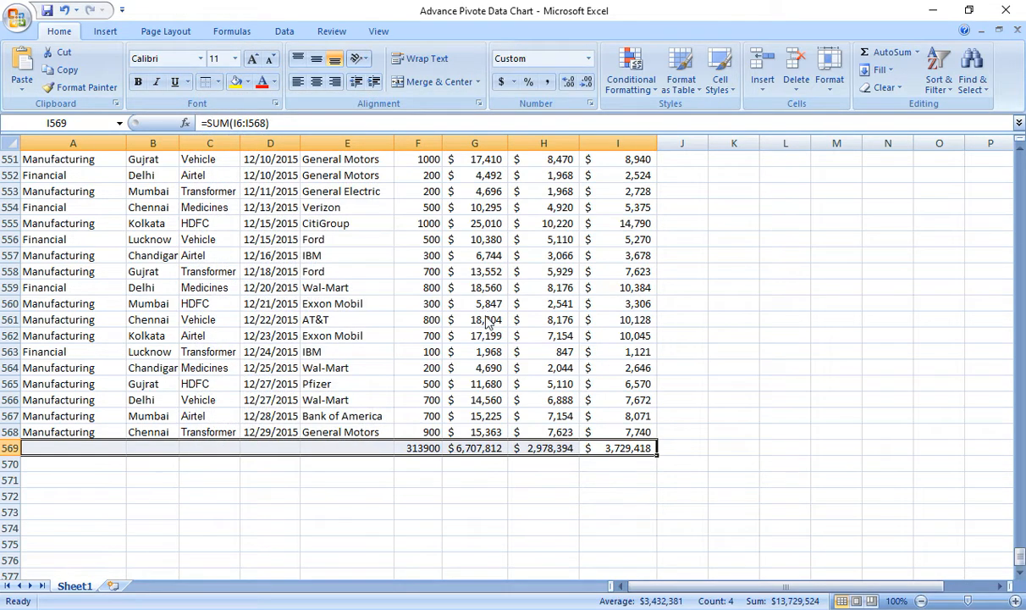
key(ctrl+b)
click(449, 518)
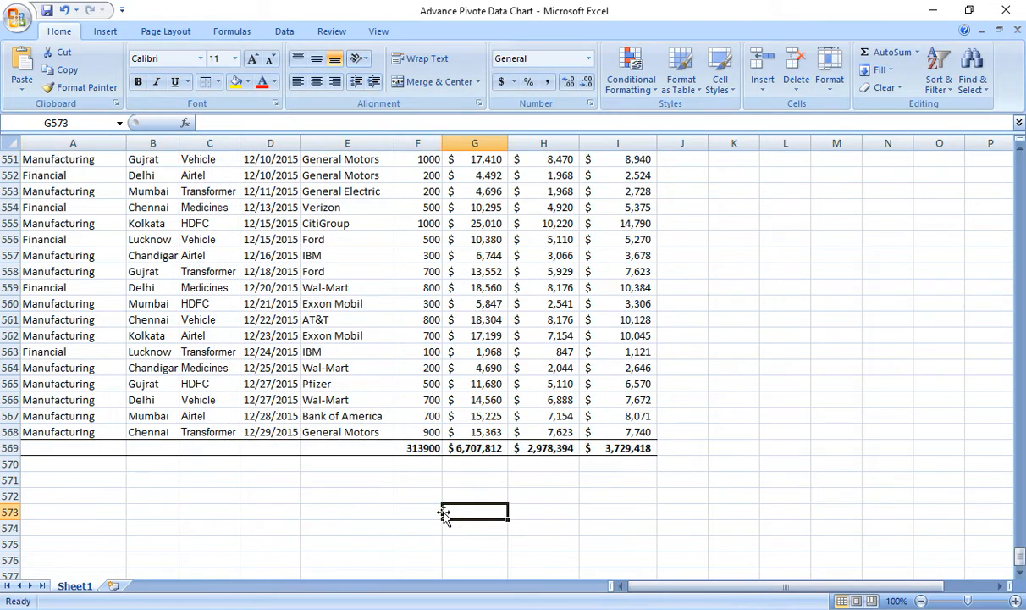
- Check the total formulas under the Quantity, Revenue, Profit and Cost columns
click(405, 451)
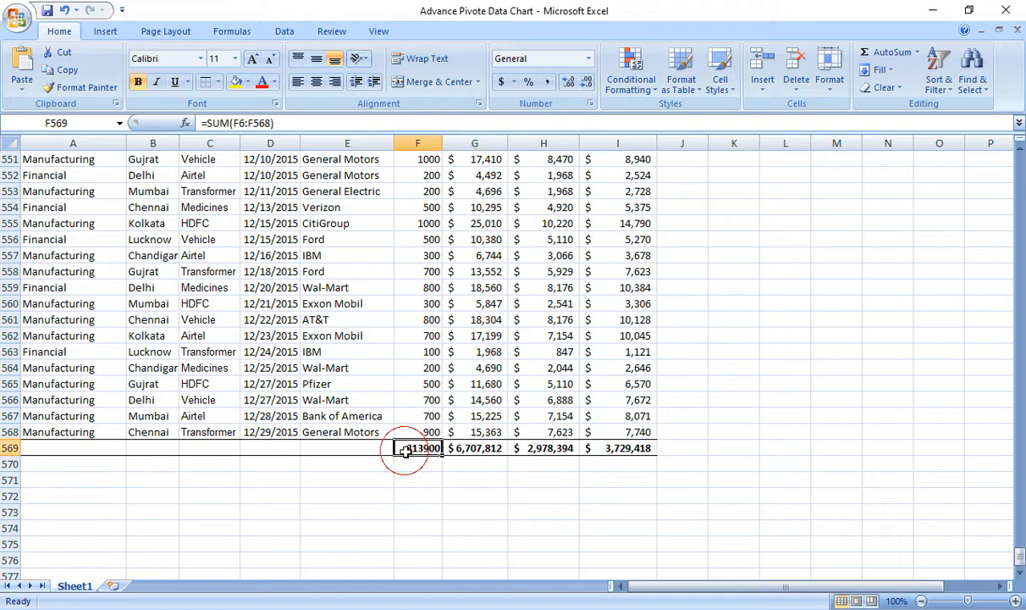
click(484, 457)
click(532, 448)
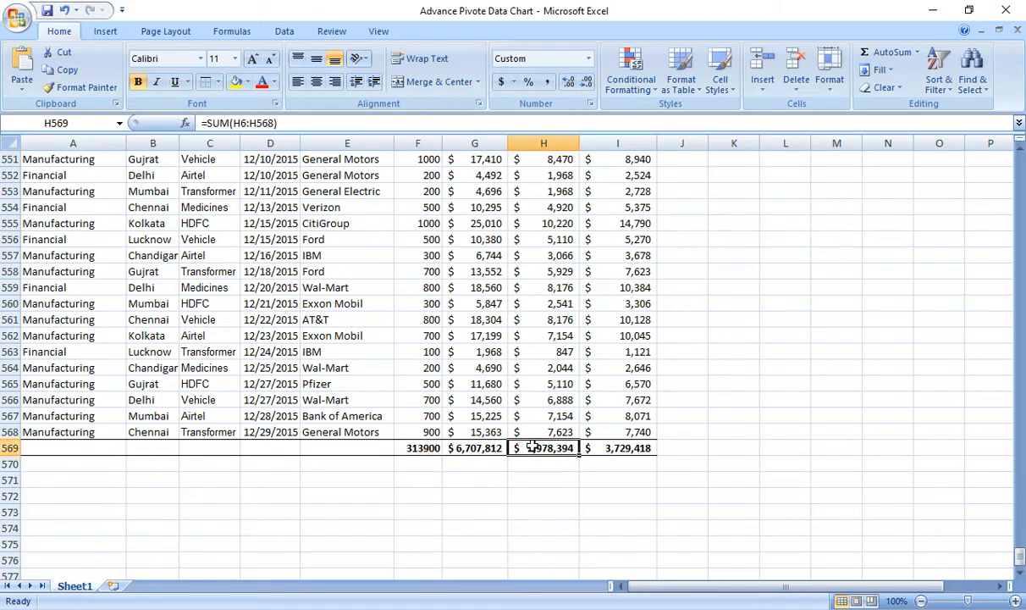
click(631, 449)
- Create a PivotTable on a new worksheet from the sales data A5:I568, including headers but excluding the total row
scroll(789, 387, up, 20)
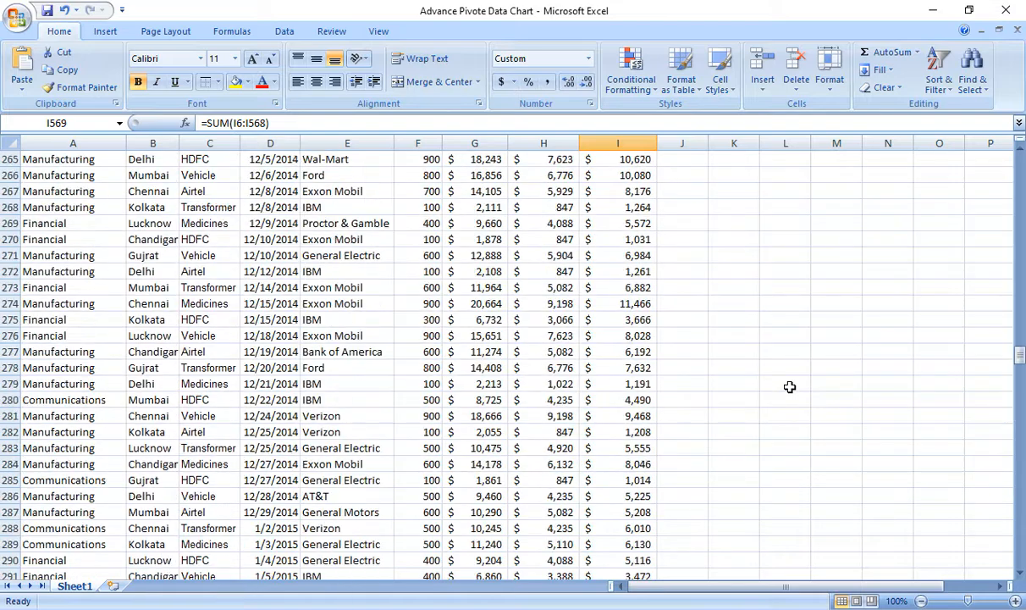
scroll(789, 387, up, 20)
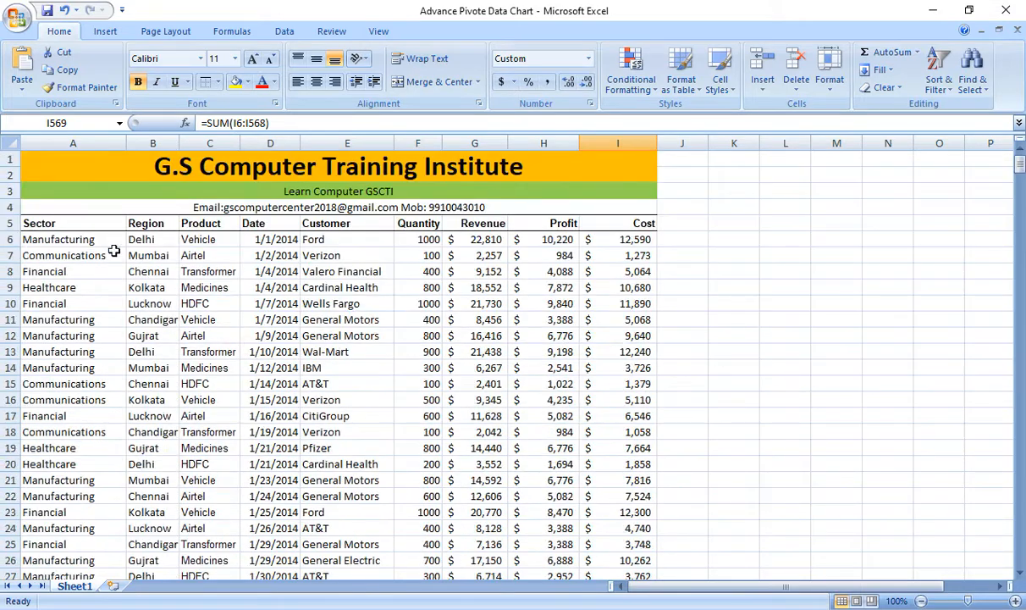
click(47, 223)
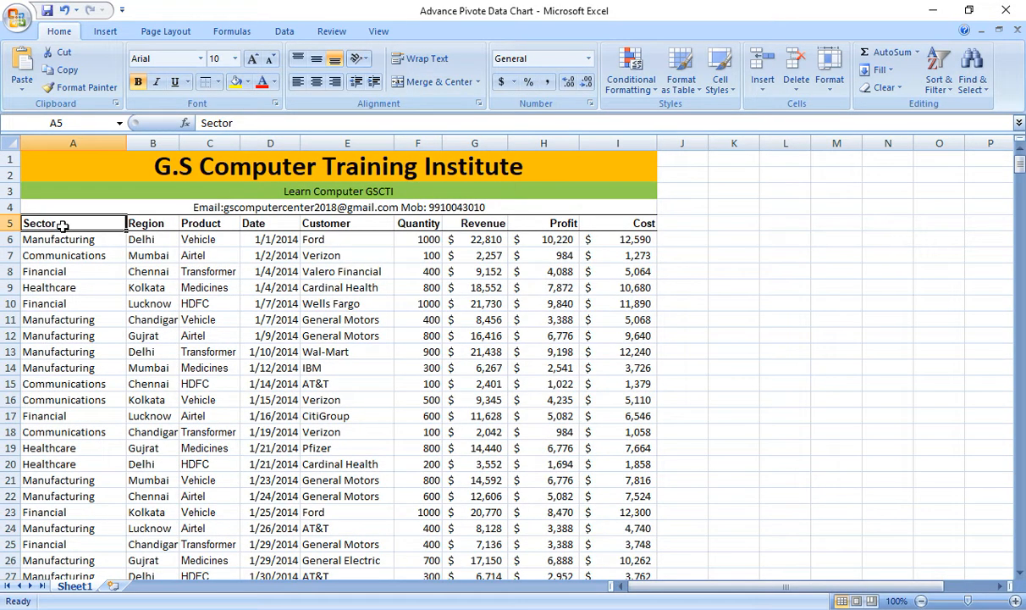
key(shift+Right)
key(shift+Right)
key(shift+Right)
key(shift+Right)
key(shift+Right)
key(shift+Right)
key(shift+Right)
key(shift+Right)
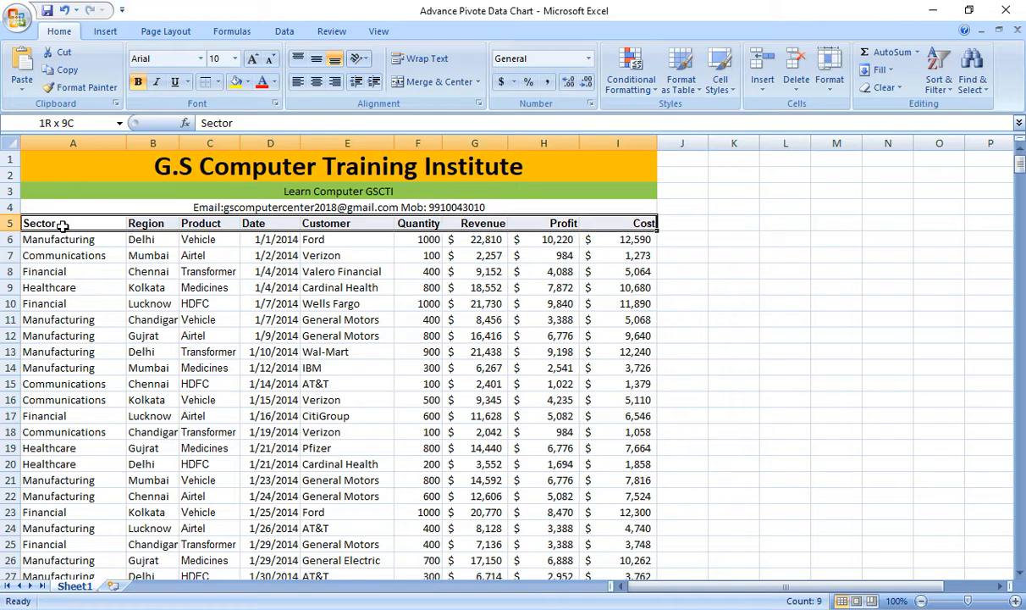
key(shift+Down)
key(shift+Down)
key(shift+Down)
key(shift+Down)
key(shift+Down)
key(shift+Down)
key(shift+Down)
key(shift+Down)
key(shift+Down)
key(shift+Down)
key(shift+Down)
key(shift+Down)
key(shift+Down)
key(shift+Down)
key(shift+Down)
key(shift+Down)
key(shift+Down)
key(shift+Down)
key(shift+Down)
key(shift+Down)
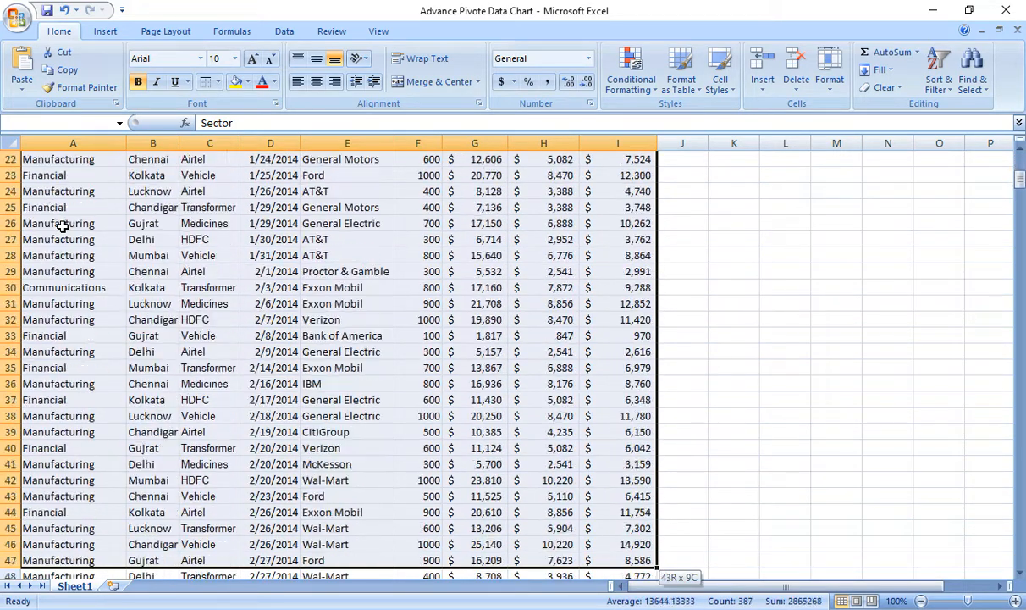
key(shift+Down)
key(shift+Down)
key(shift+Down)
key(ctrl+shift+Down)
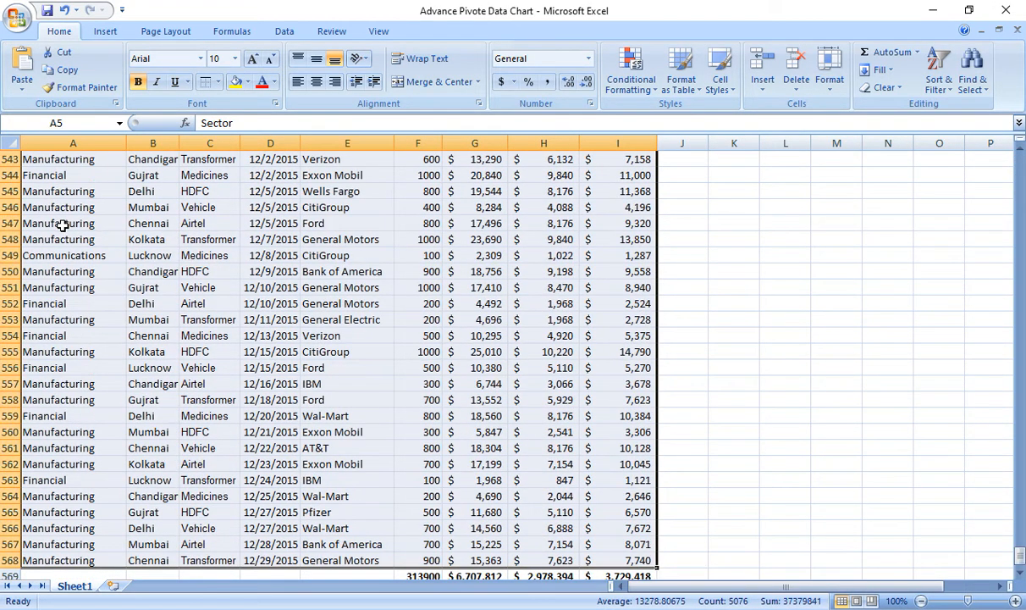
click(104, 33)
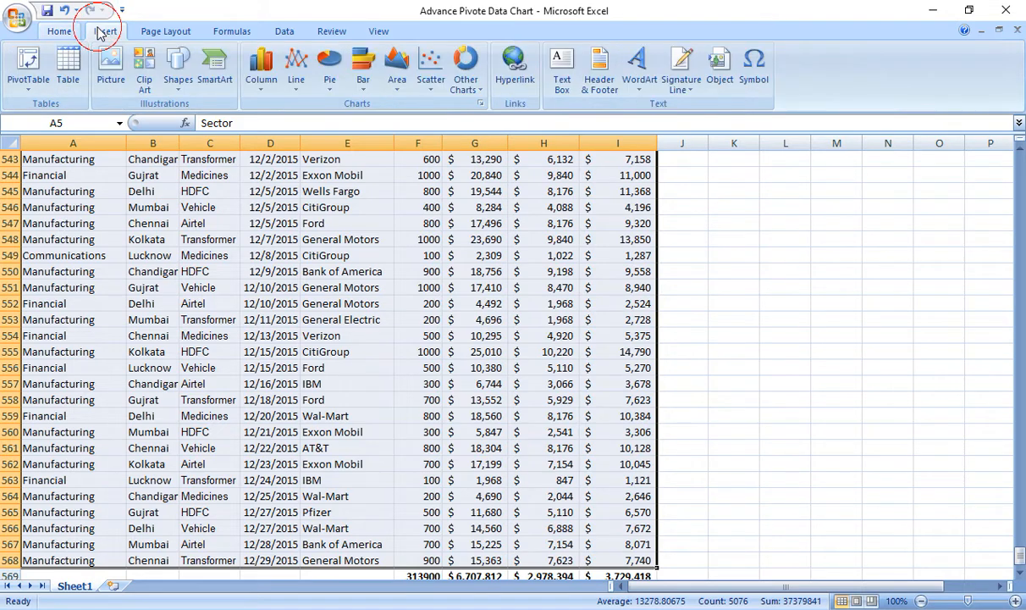
click(33, 91)
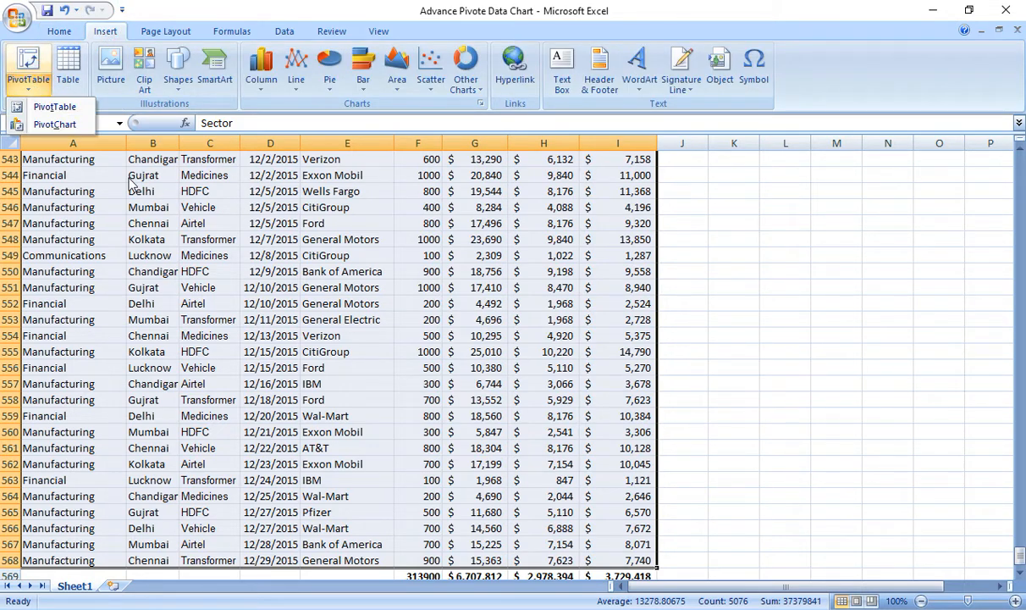
click(52, 106)
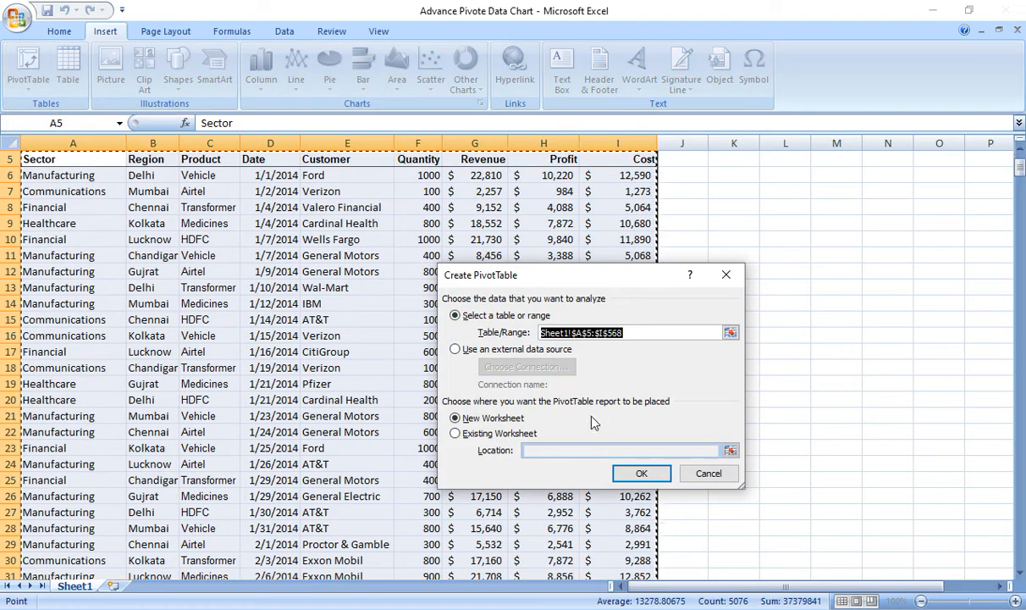
click(641, 472)
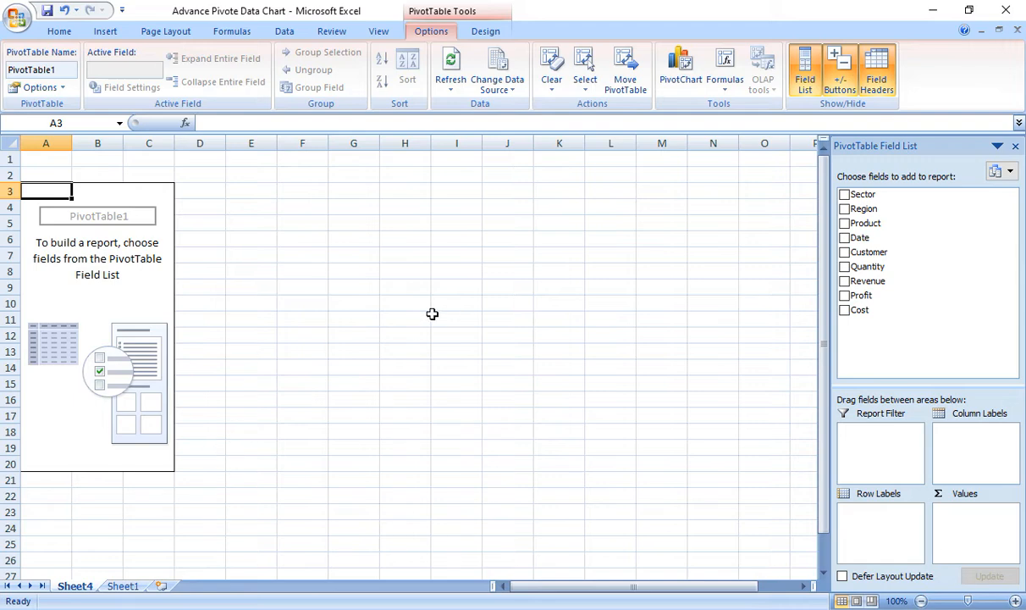
- Enable the Classic PivotTable layout in the PivotTable's display options
right_click(90, 301)
click(156, 370)
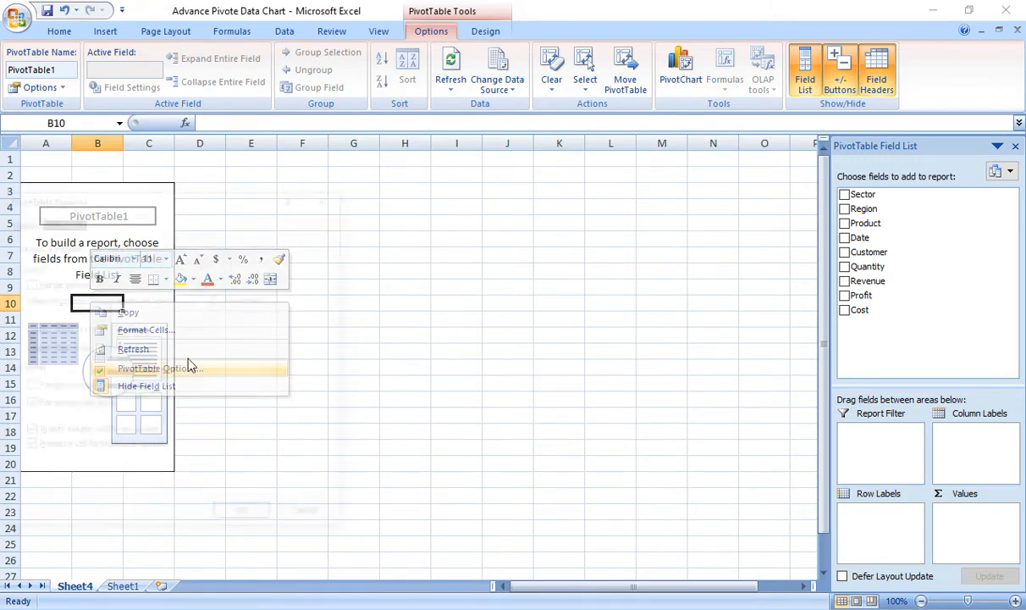
click(177, 245)
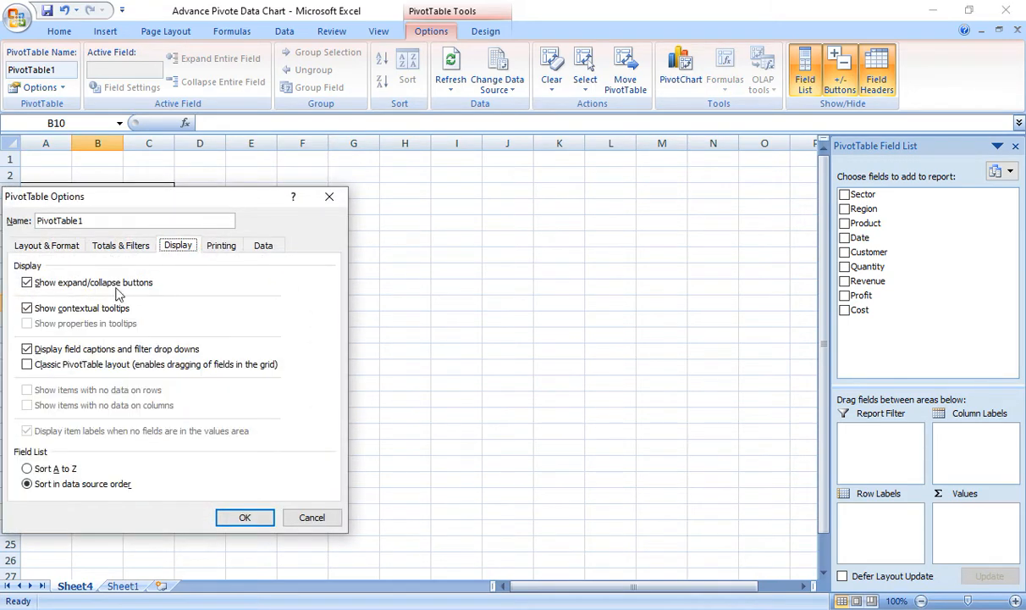
click(26, 364)
click(245, 517)
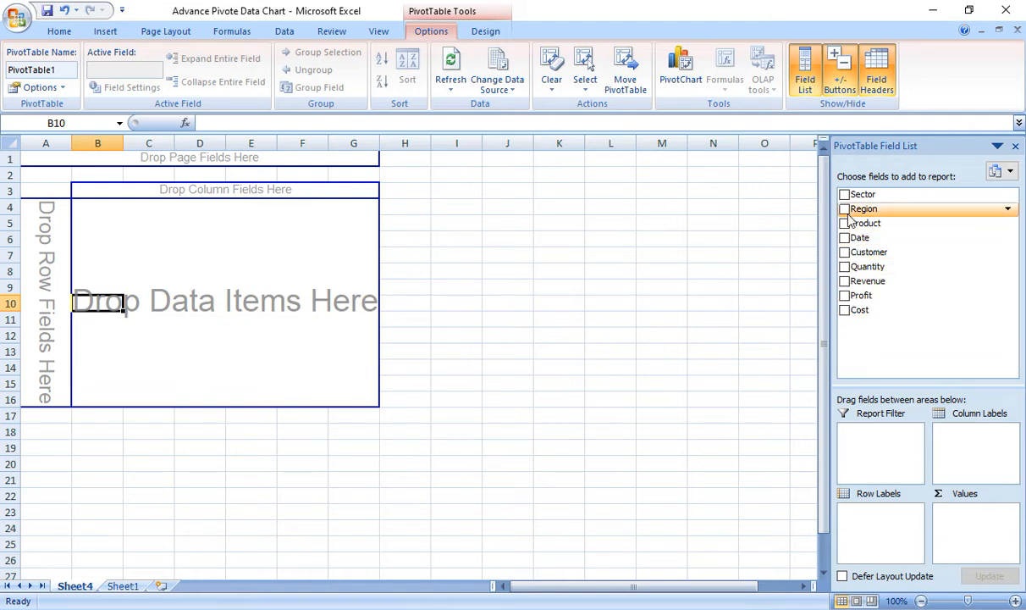
- Lay out the PivotTable with Region and Product as row labels, Sector as column labels, and Sum of Cost as values
drag(849, 212, 877, 522)
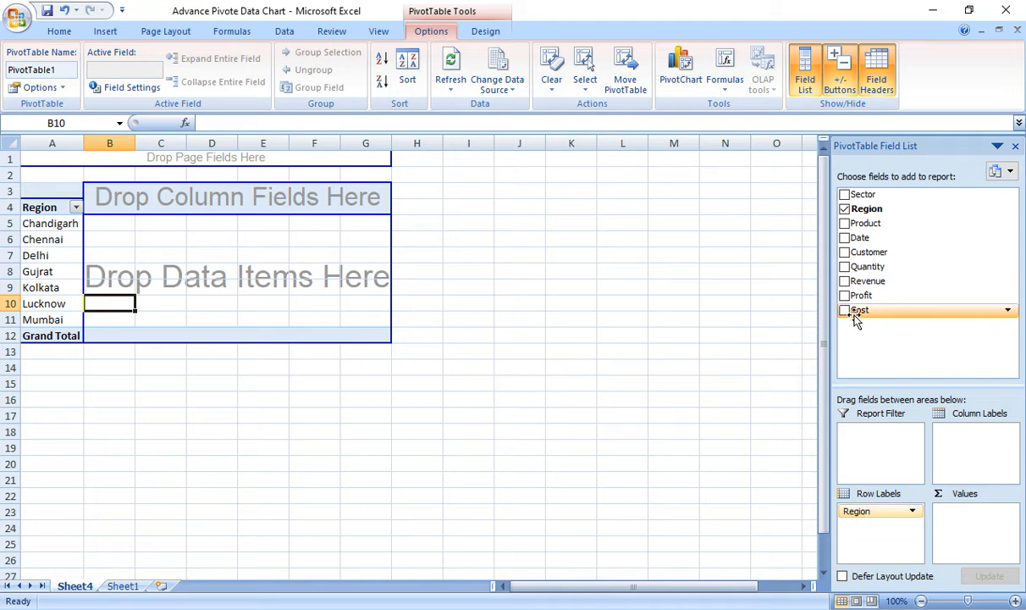
drag(847, 312, 998, 530)
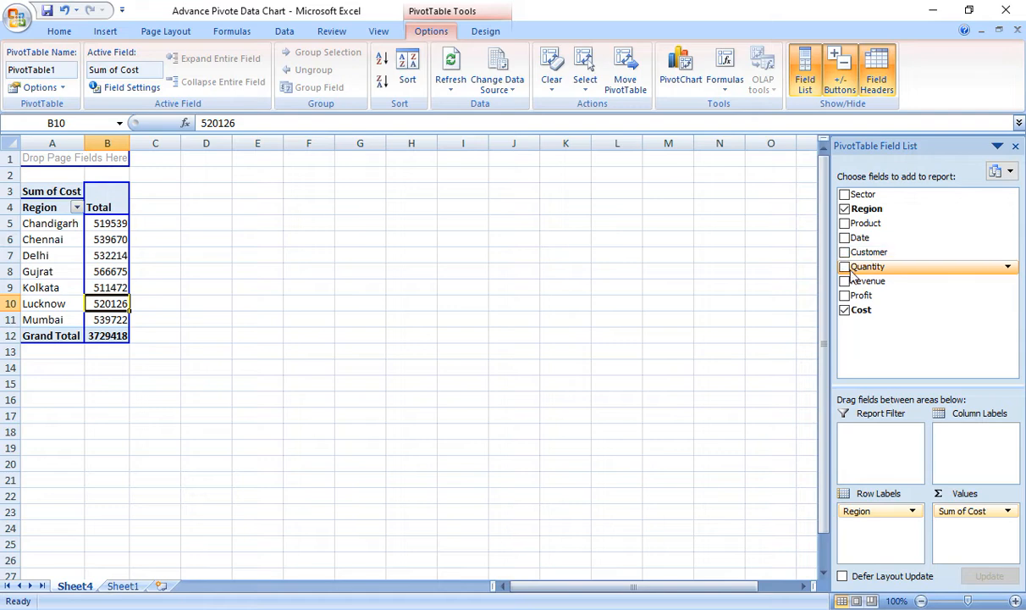
drag(856, 224, 883, 527)
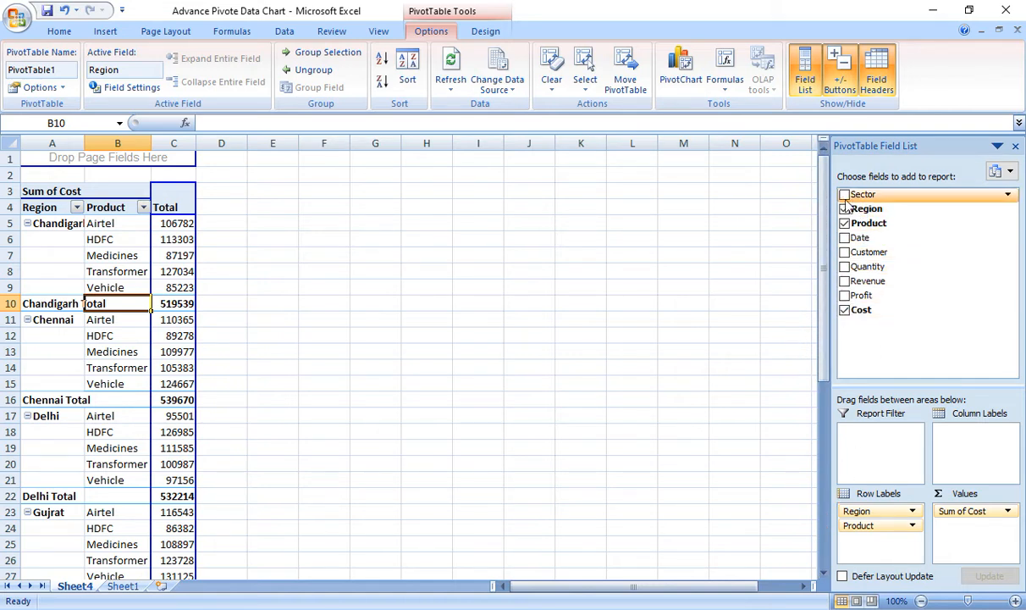
drag(844, 199, 940, 433)
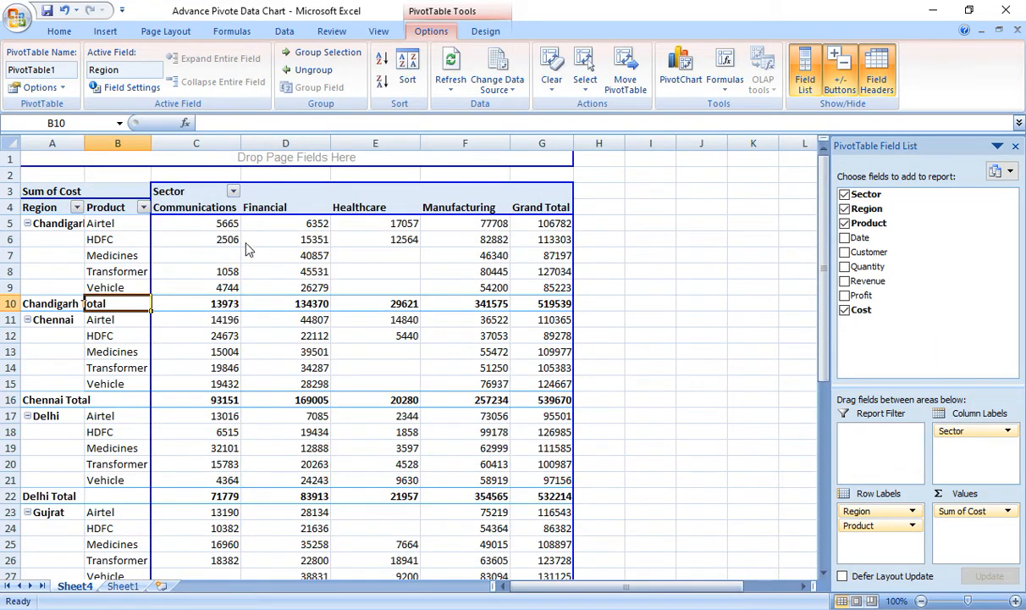
- Remove the Region subtotals from the PivotTable
scroll(401, 296, down, 15)
scroll(401, 291, up, 4)
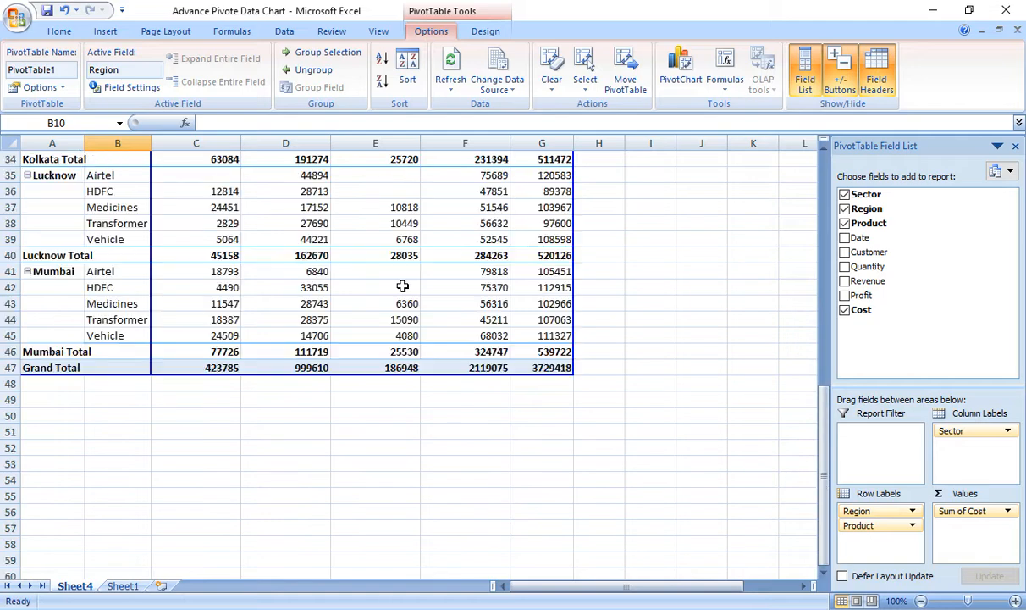
scroll(403, 286, up, 11)
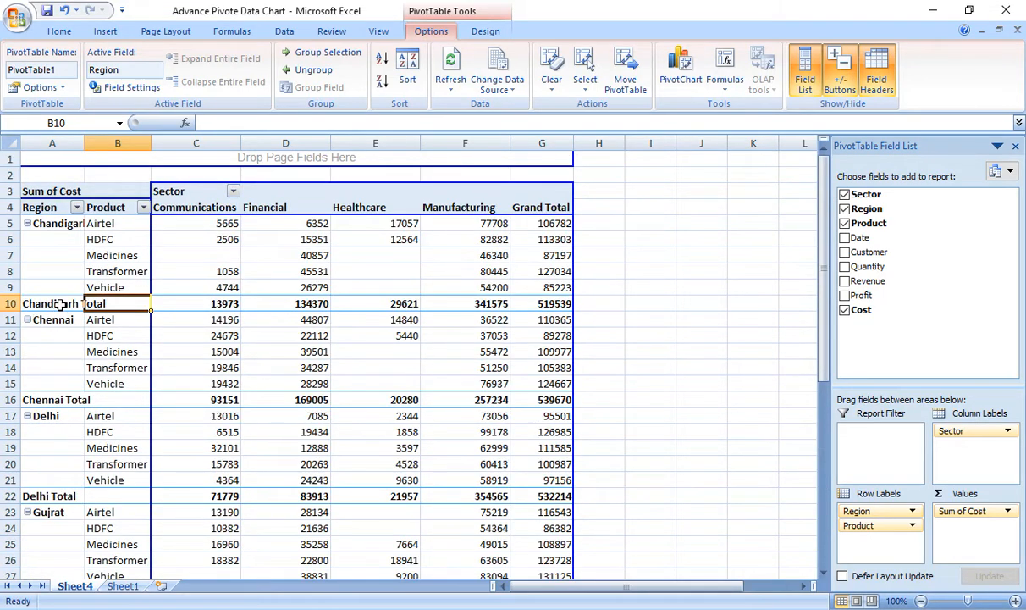
click(61, 307)
right_click(61, 307)
click(127, 408)
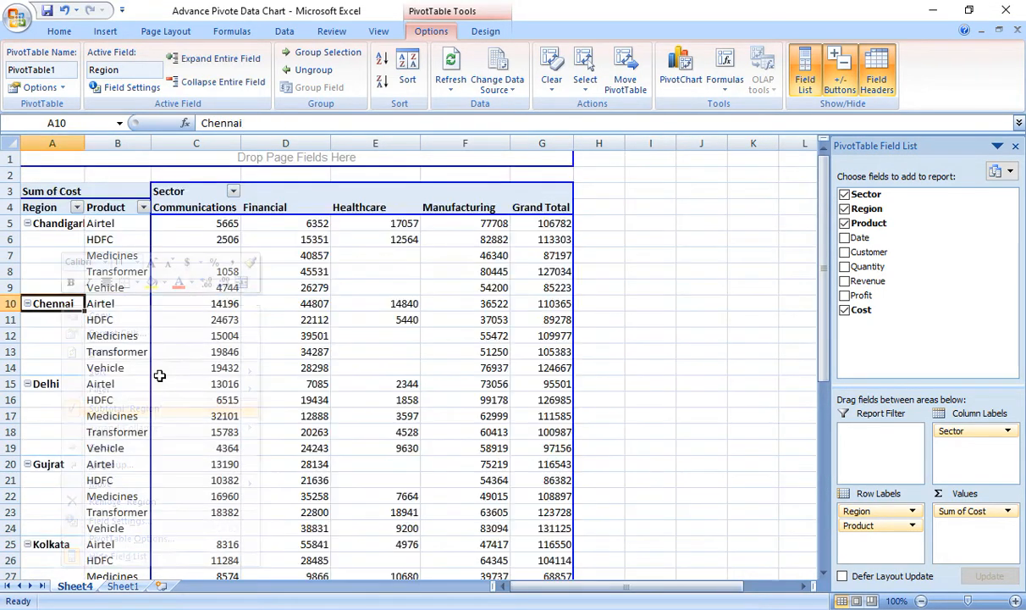
- Examine the product costs per region and sector down to the grand total row
scroll(127, 358, down, 10)
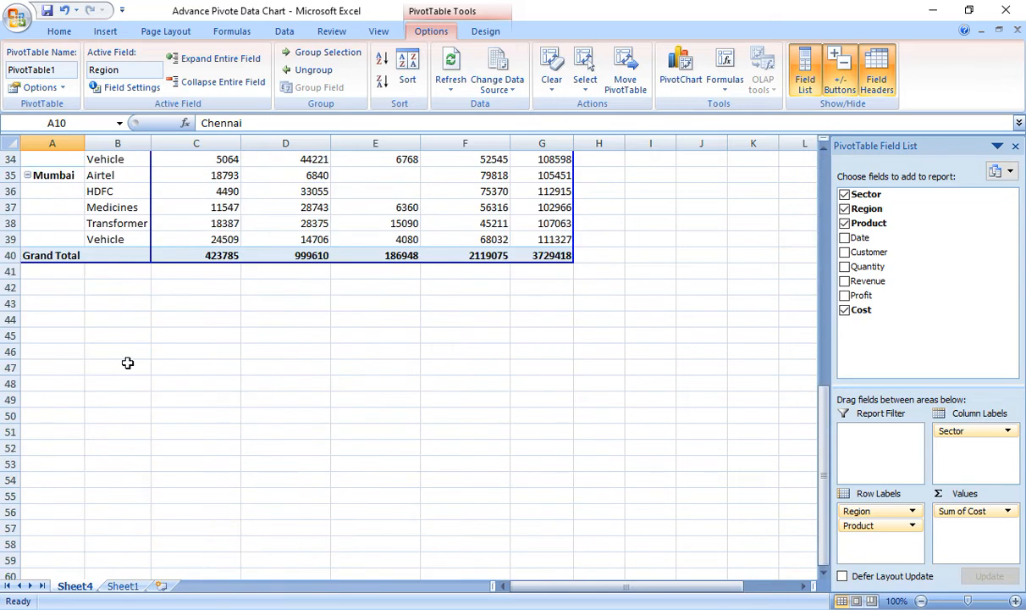
scroll(127, 359, up, 10)
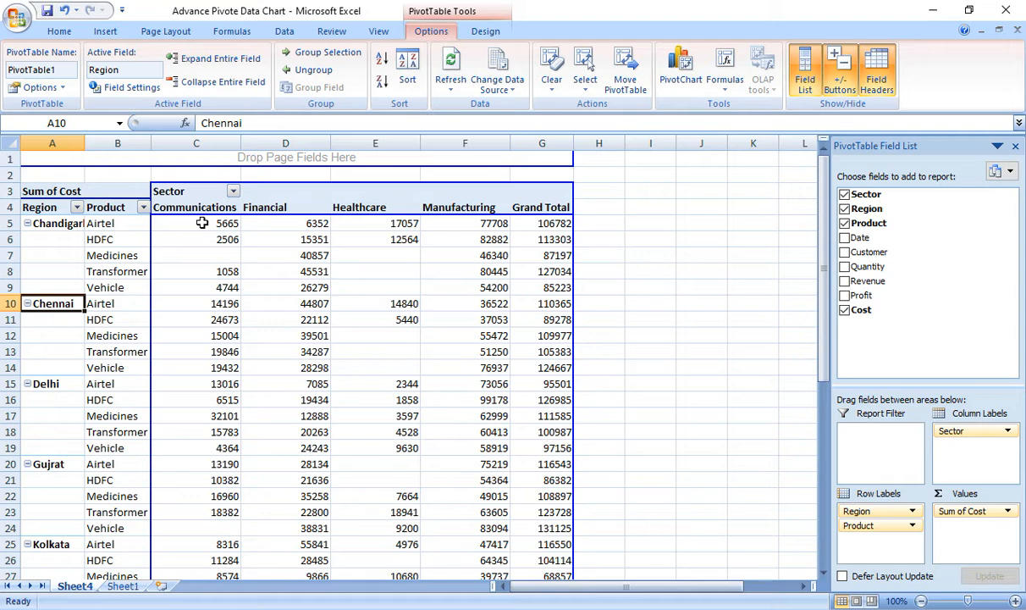
mouse_move(202, 223)
mouse_move(455, 229)
scroll(375, 348, down, 11)
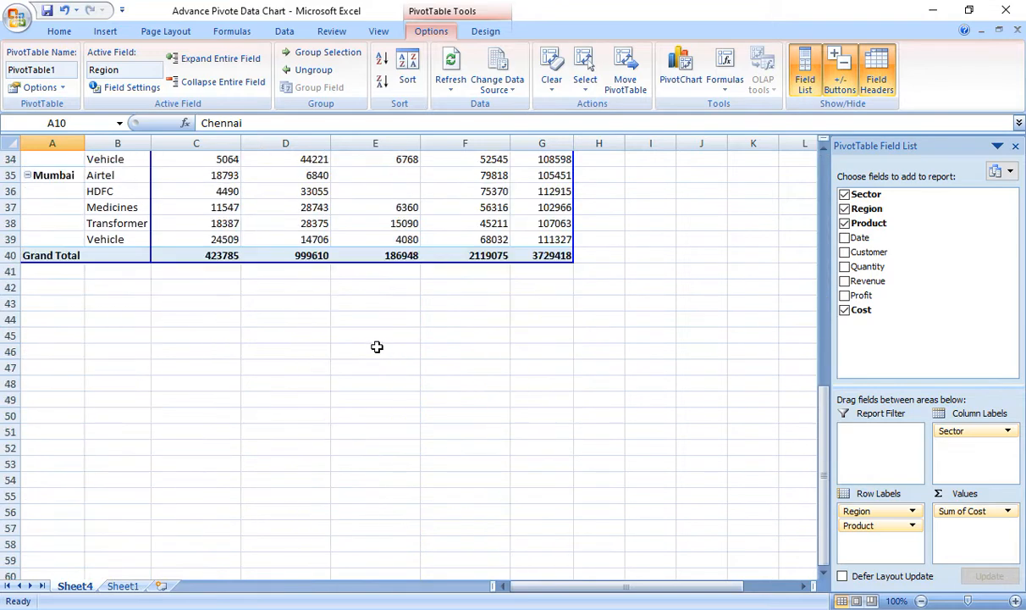
scroll(375, 348, up, 4)
click(652, 368)
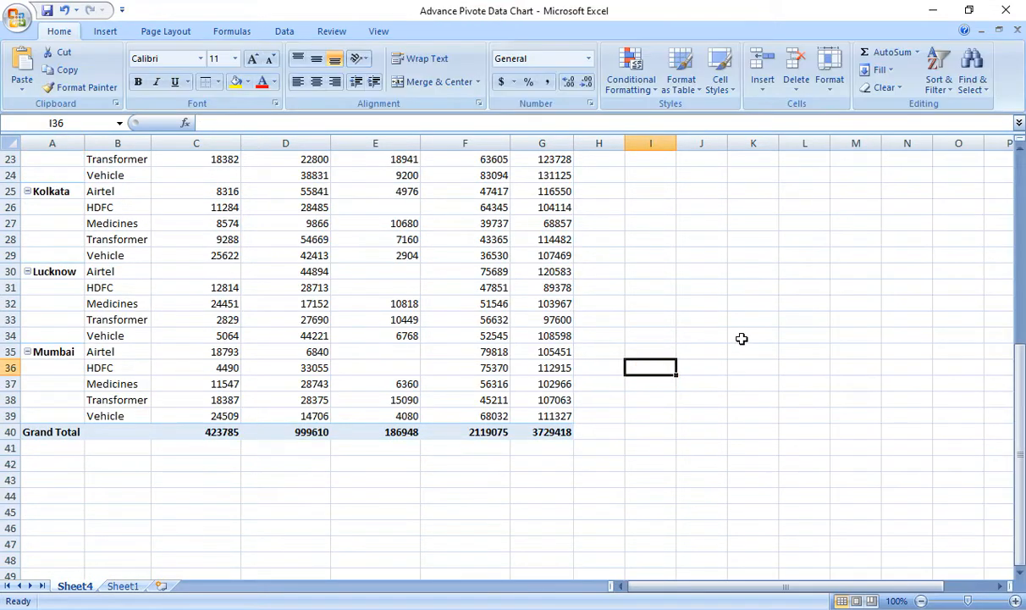
scroll(687, 328, up, 7)
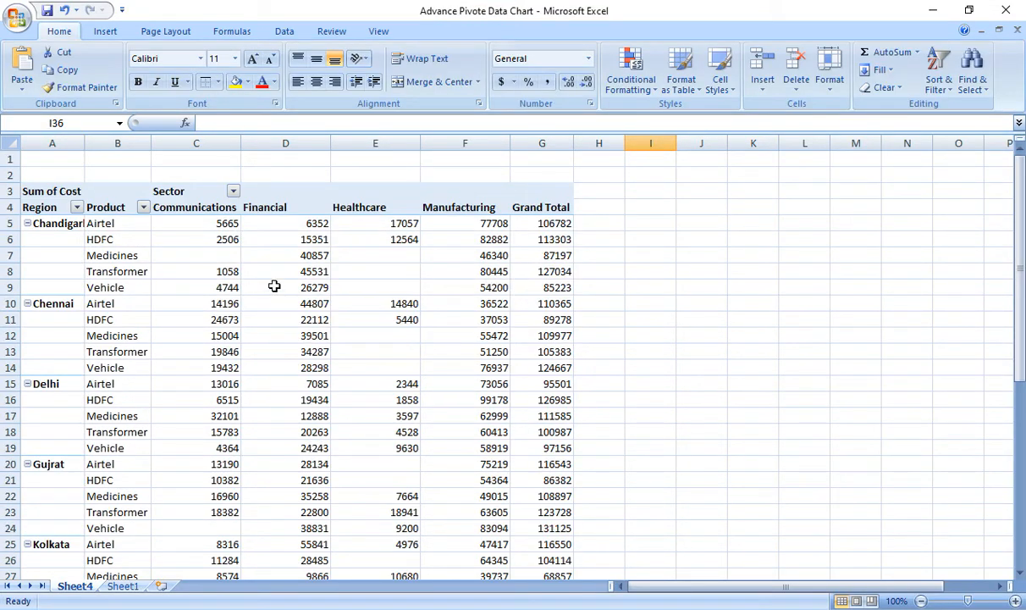
- Restore the Region subtotals in the PivotTable
click(52, 288)
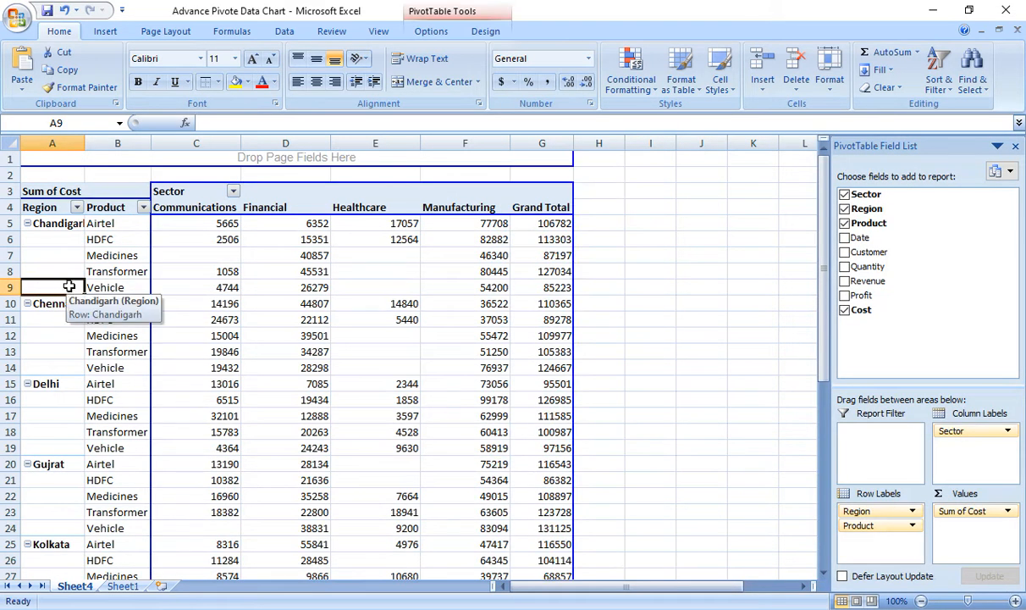
right_click(72, 288)
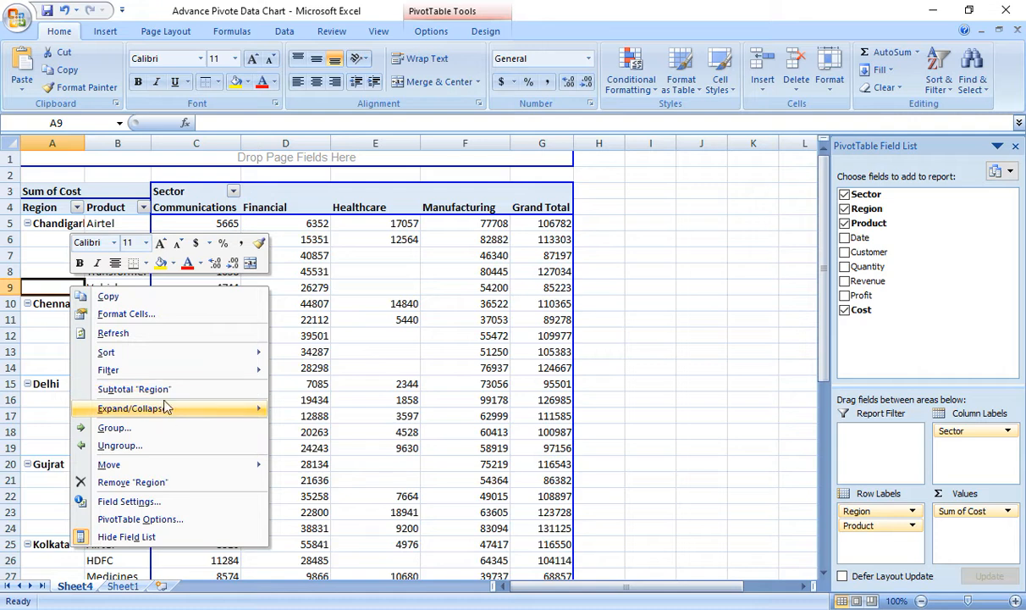
click(254, 389)
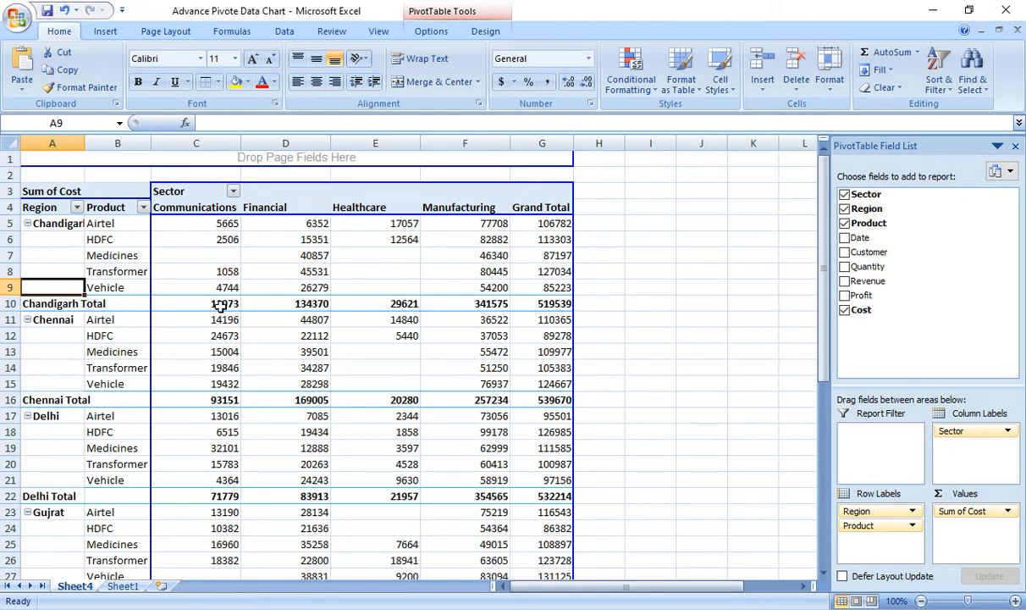
- Drill down into the grand total of the Chandigarh Total row and widen the Date column to review its source records
double_click(545, 303)
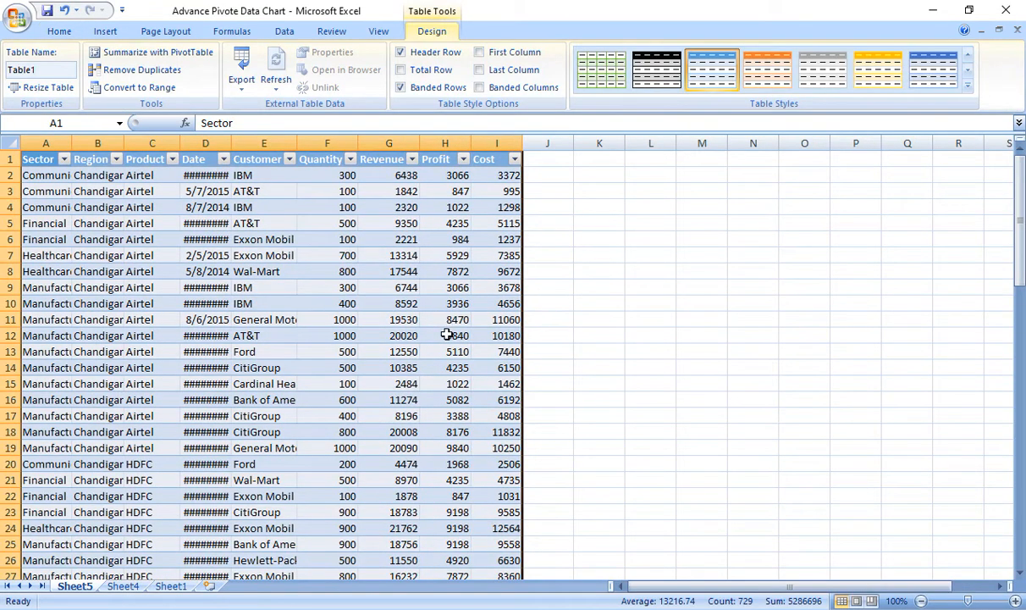
scroll(446, 335, down, 4)
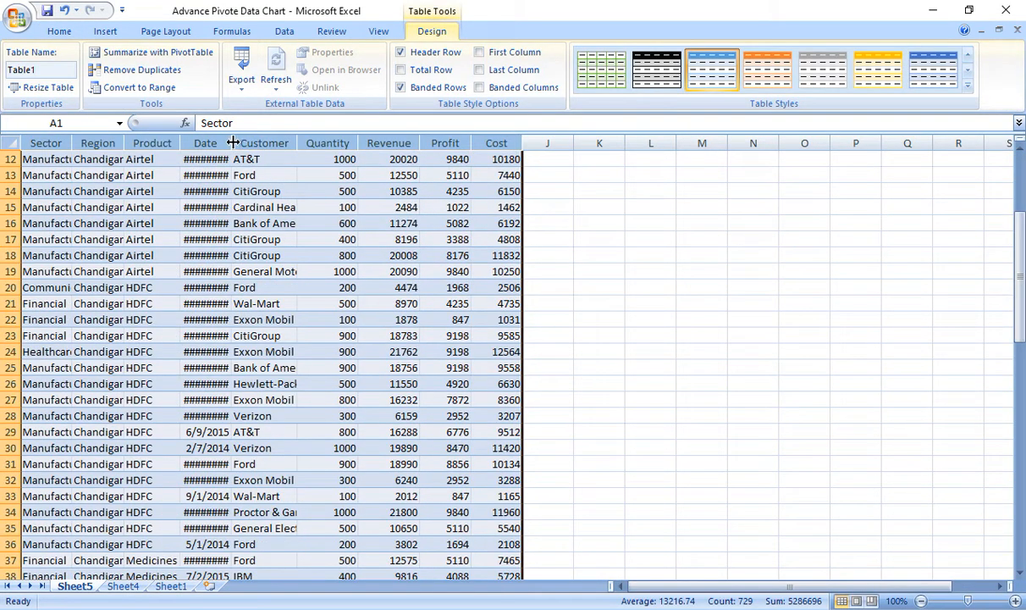
drag(232, 143, 275, 148)
scroll(388, 359, down, 20)
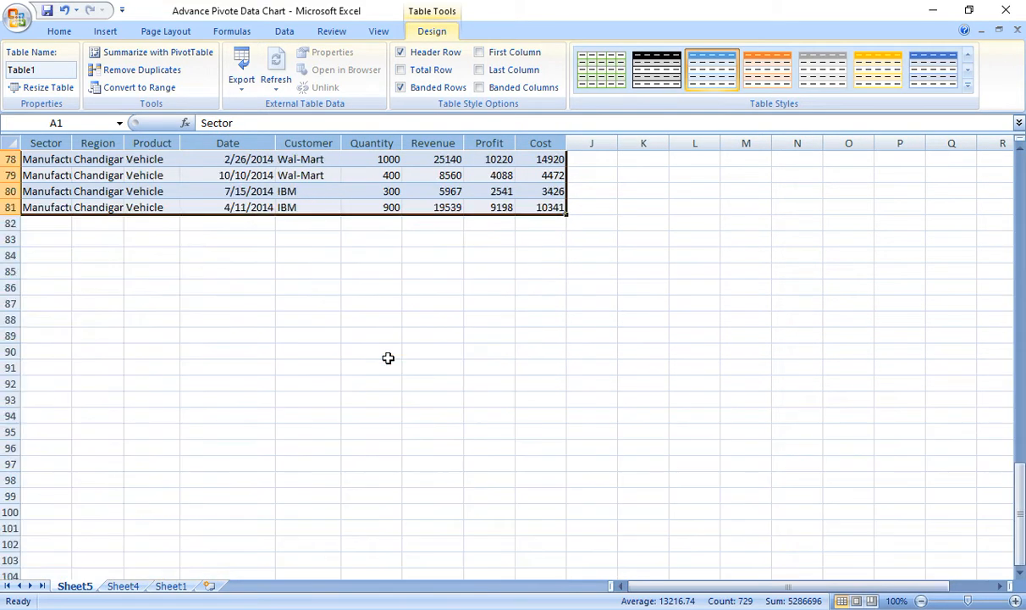
scroll(388, 359, down, 11)
scroll(389, 339, up, 20)
scroll(391, 279, down, 11)
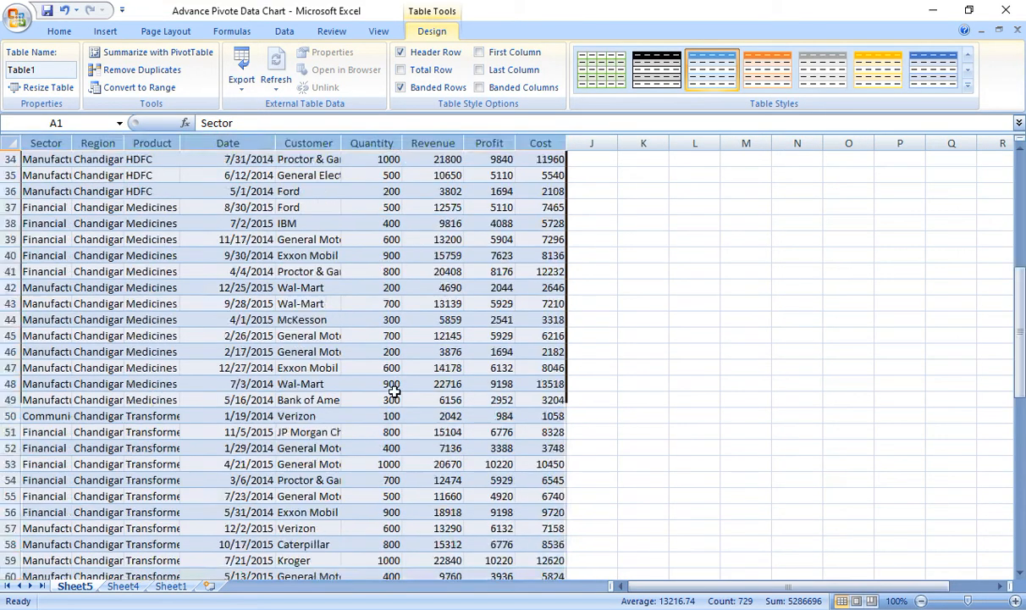
scroll(395, 391, down, 4)
- Delete the Sheet5 worksheet holding the Chandigarh detail records
click(72, 590)
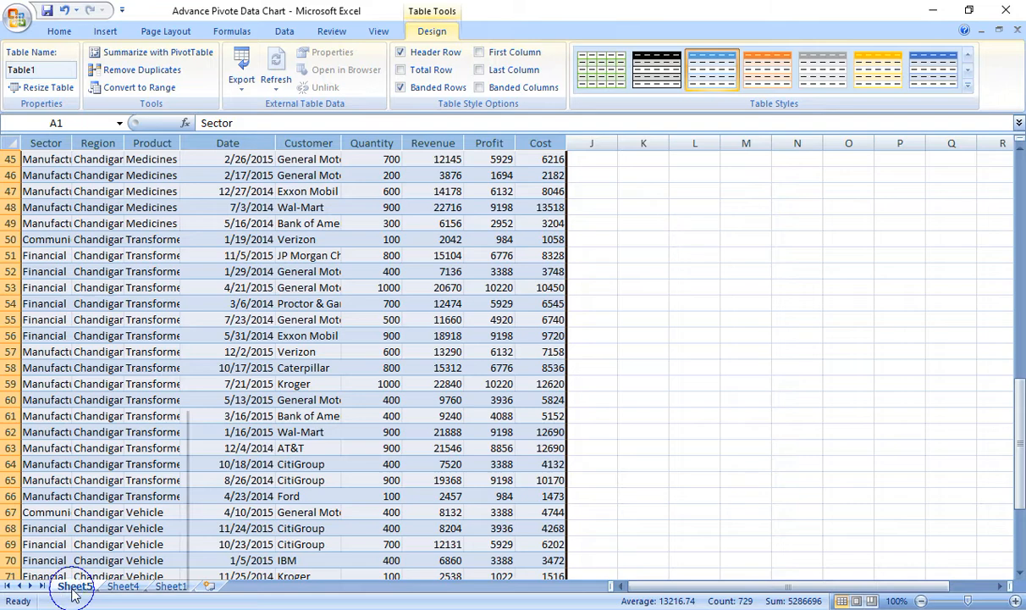
right_click(72, 593)
click(127, 431)
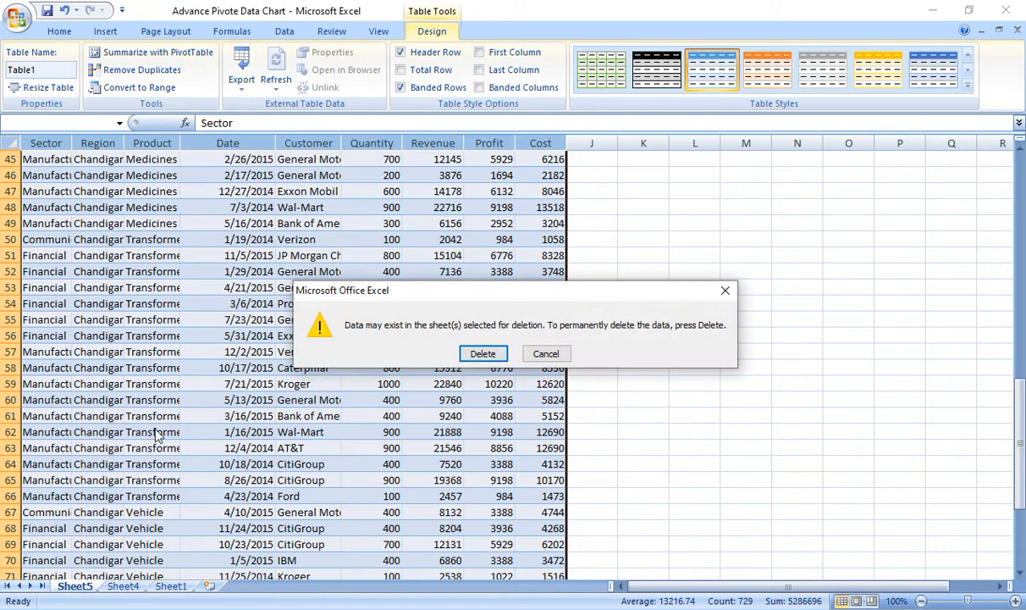
click(483, 353)
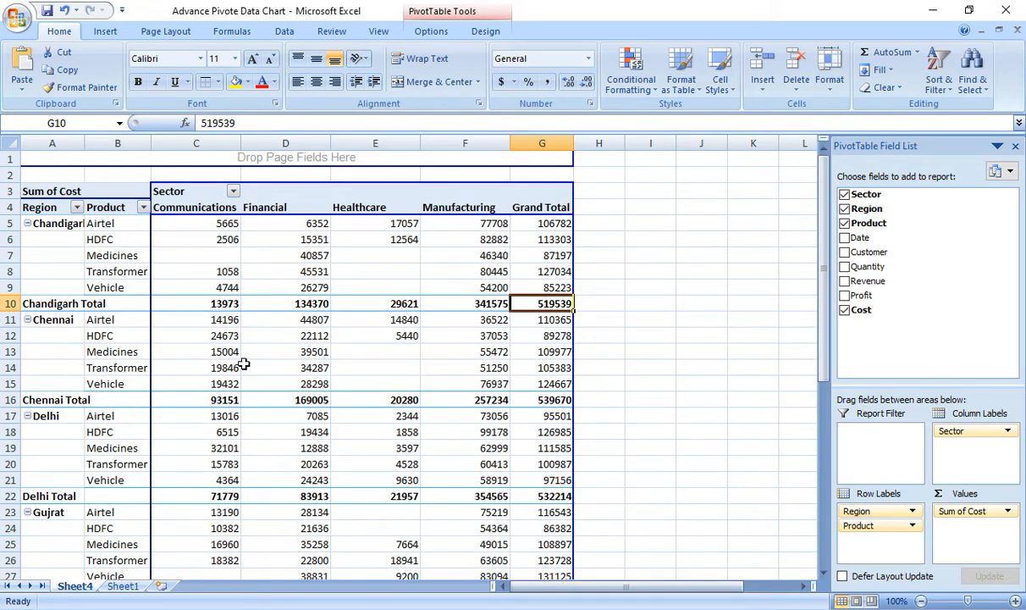
- Drill down into the Grand Total value of Airtel in Chennai to review its source records, and delete the resulting detail worksheet
double_click(551, 320)
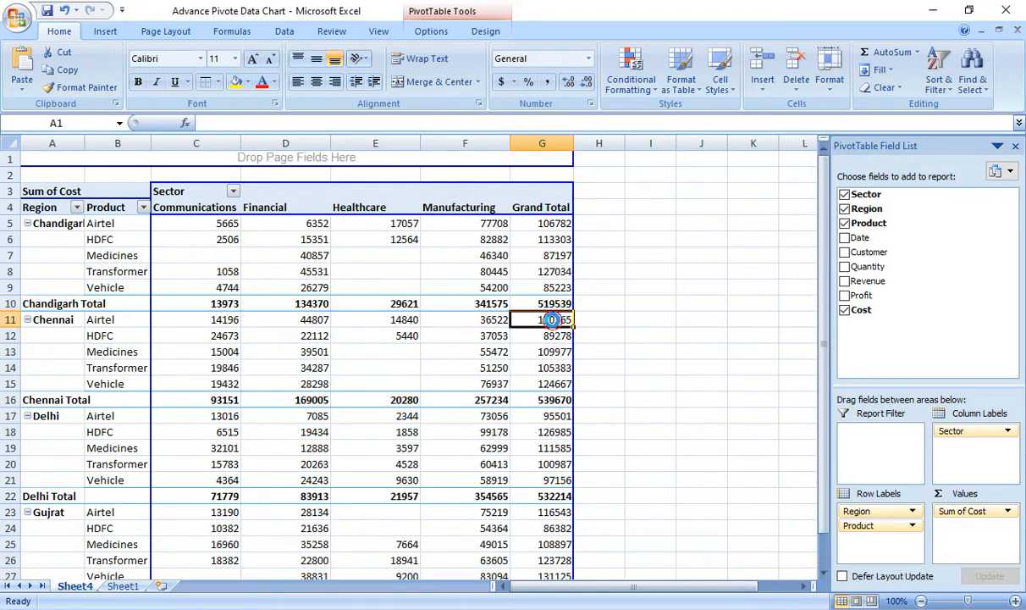
drag(232, 149, 252, 144)
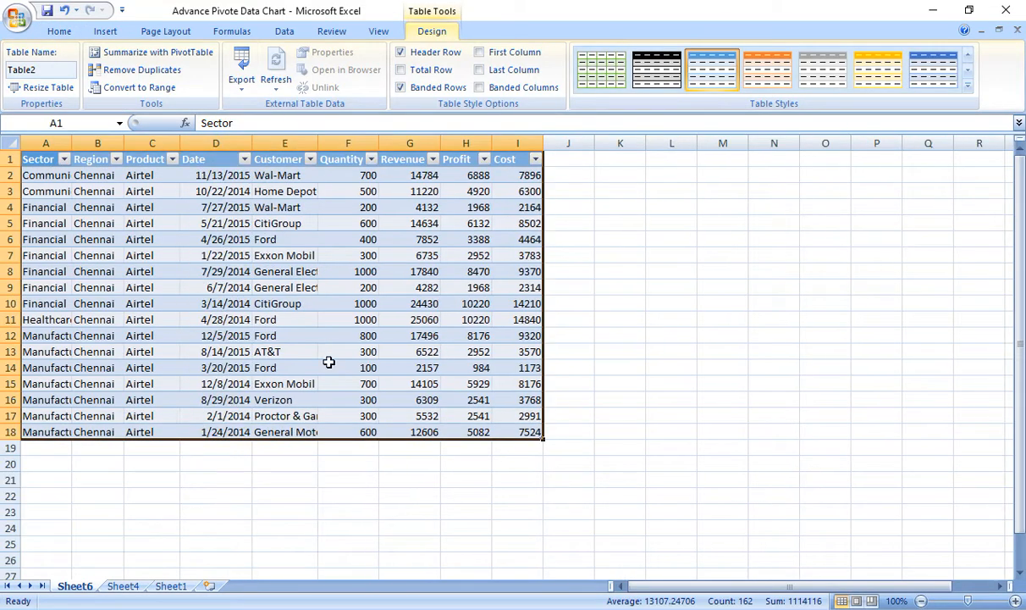
right_click(72, 586)
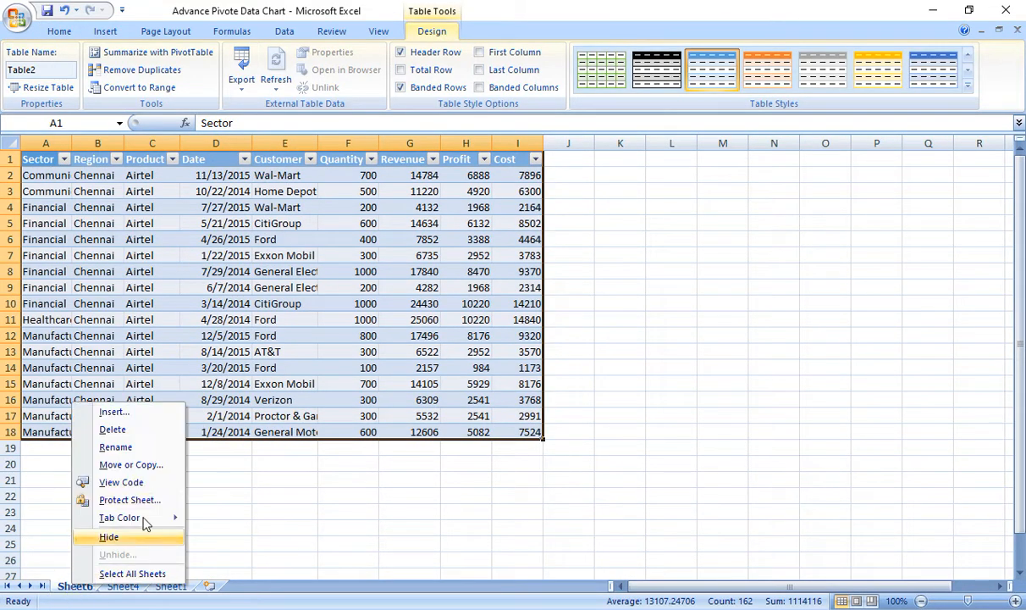
click(127, 429)
click(482, 352)
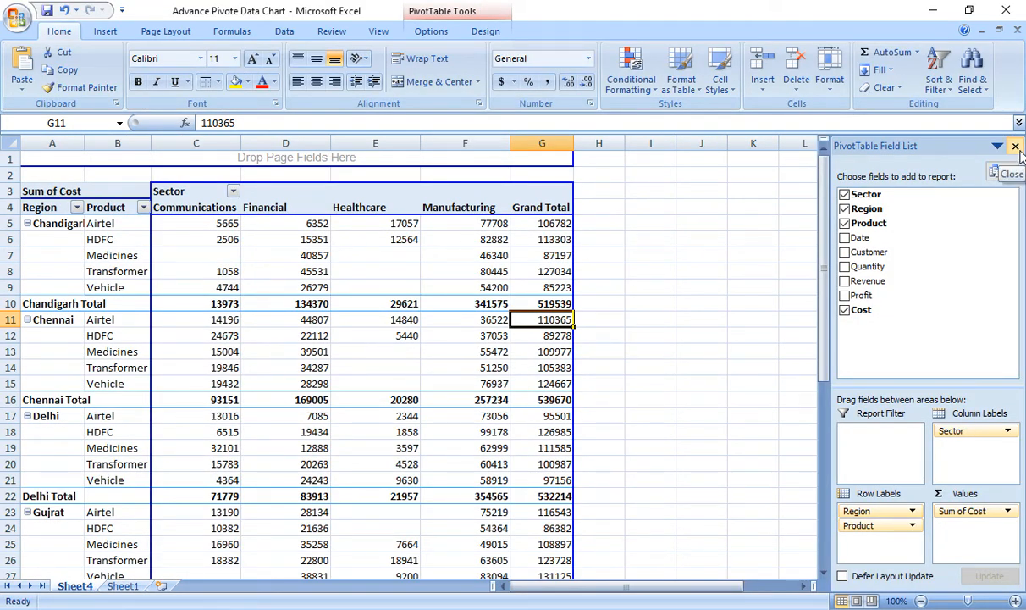
- Remove the Region subtotals from the PivotTable
click(754, 286)
scroll(624, 286, down, 18)
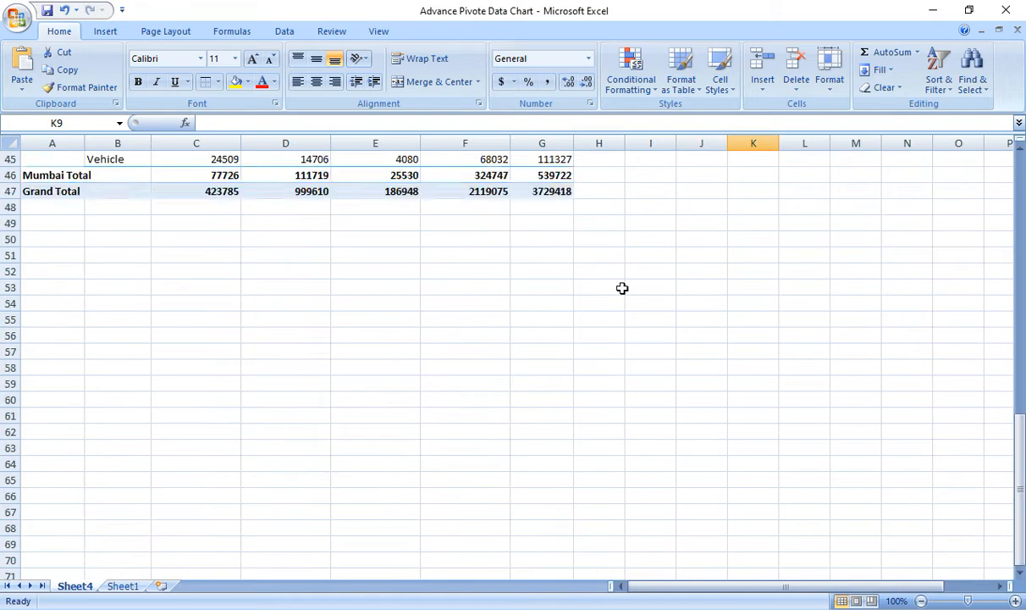
scroll(620, 282, up, 7)
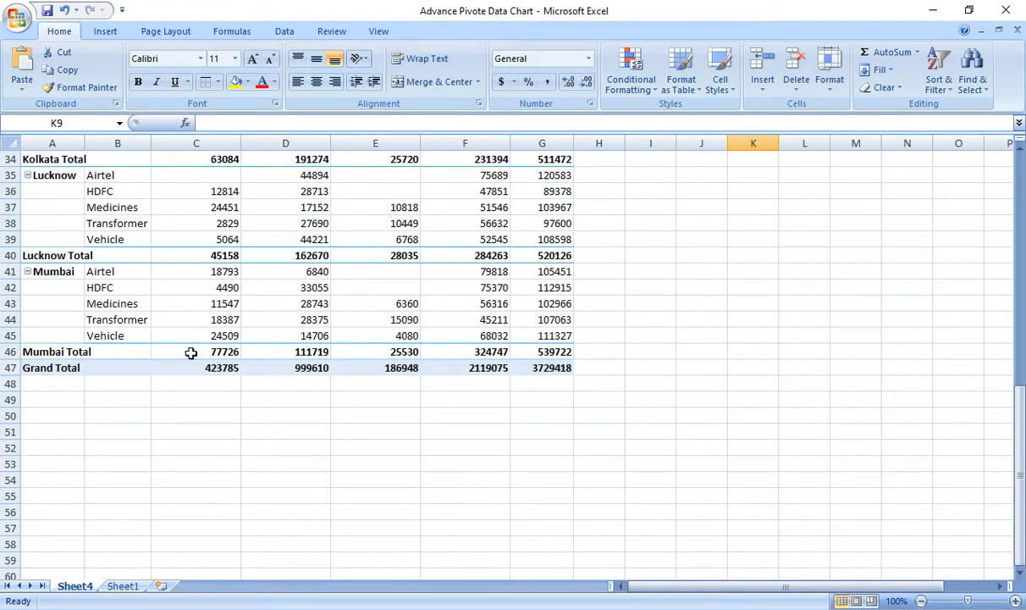
click(88, 352)
right_click(88, 352)
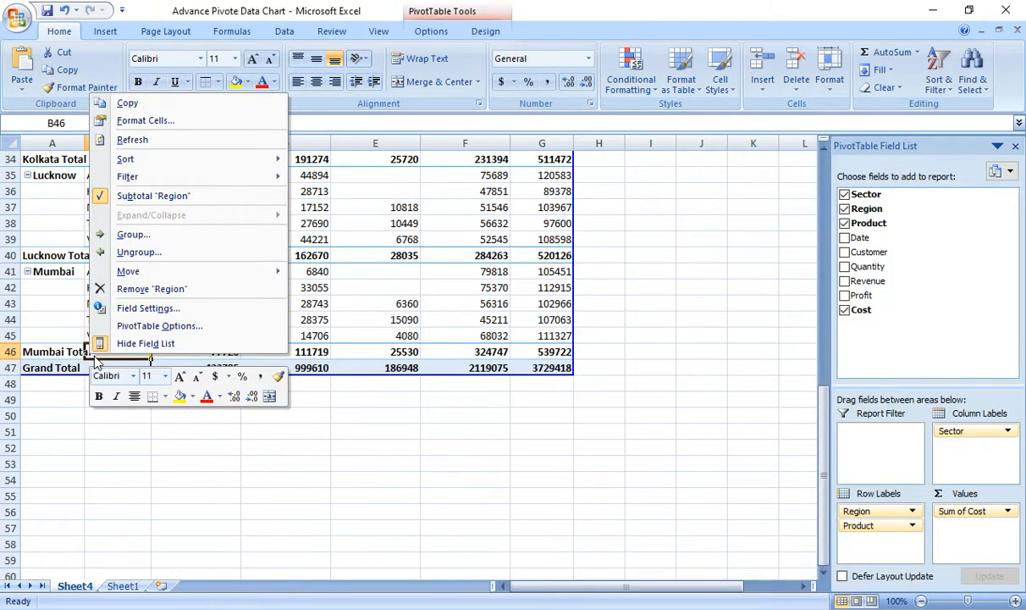
click(183, 198)
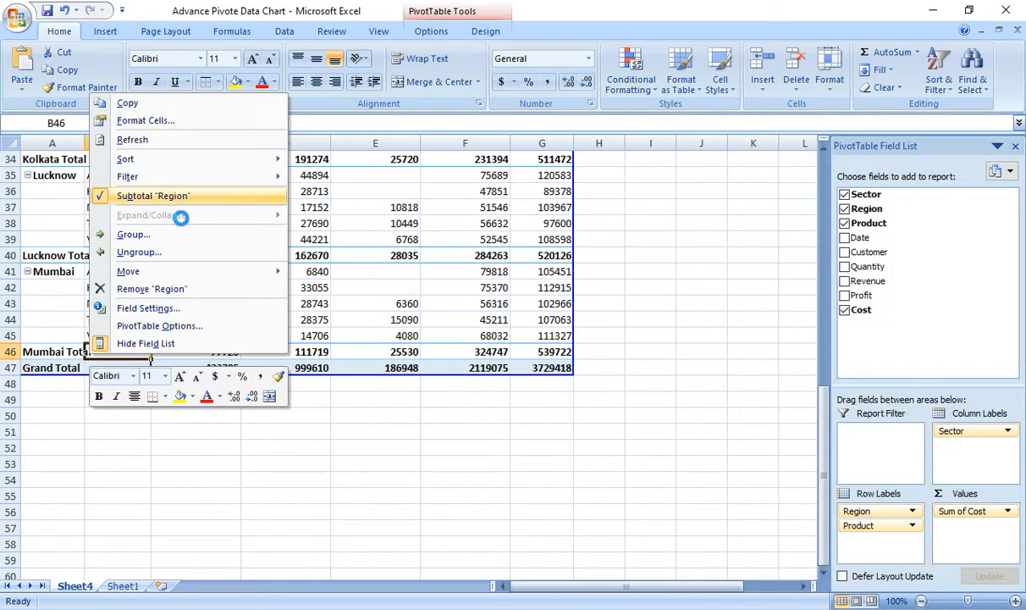
- Select the PivotTable data from the Region header row through the Grand Total row, range A4:G40
scroll(577, 481, up, 4)
scroll(577, 482, up, 7)
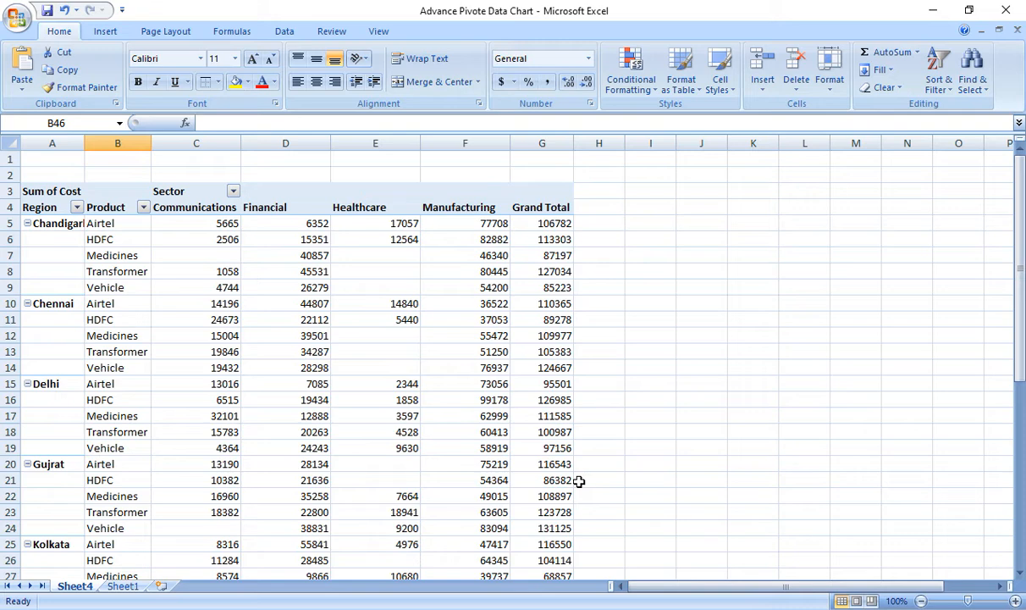
click(40, 208)
key(shift+Right)
key(shift+Right)
key(shift+Right)
key(shift+Right)
key(shift+Right)
key(shift+Right)
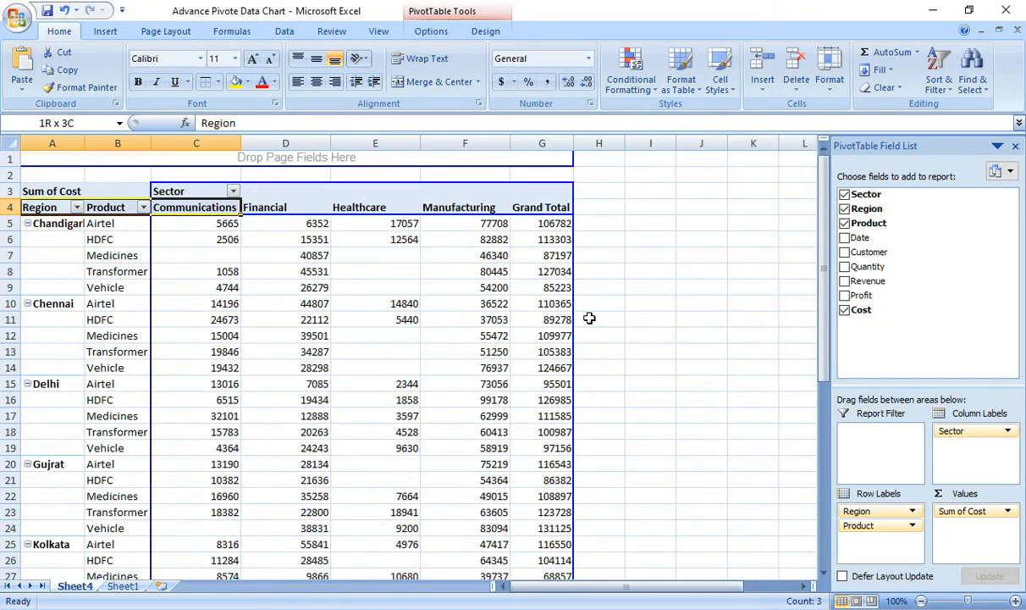
key(shift+Down)
key(shift+Down)
key(shift+Down)
key(shift+Down)
key(shift+Down)
key(shift+Down)
key(shift+Down)
key(shift+Down)
key(shift+Down)
key(shift+Down)
key(shift+Down)
key(shift+Down)
key(shift+Down)
key(shift+Down)
key(shift+Down)
key(shift+Down)
key(shift+Down)
key(shift+Down)
key(shift+Down)
key(shift+Down)
key(shift+Down)
key(shift+Down)
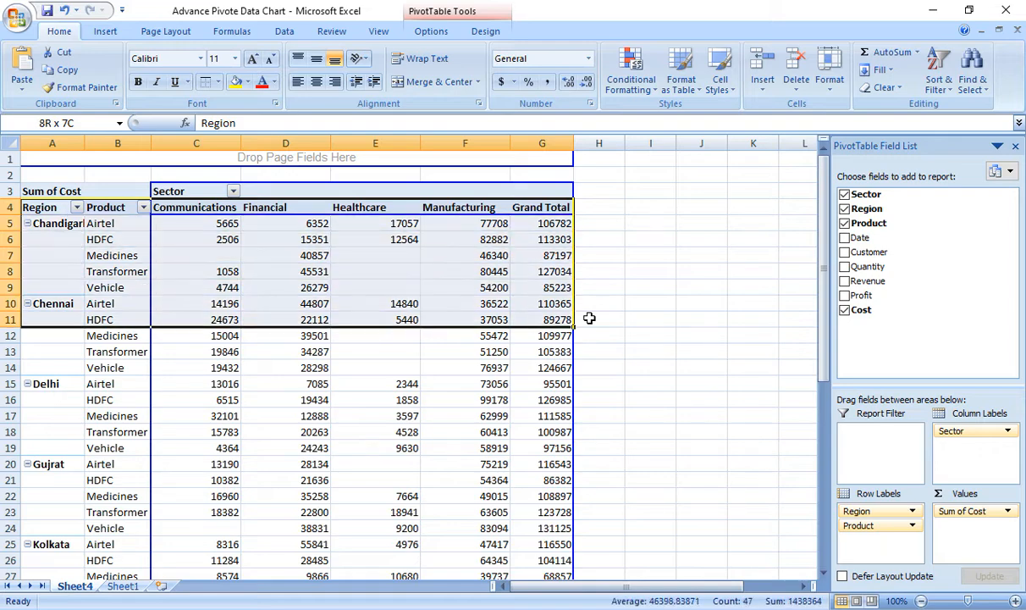
key(shift+Down)
key(shift+Down)
key(shift+Down)
key(shift+Down)
key(shift+Down)
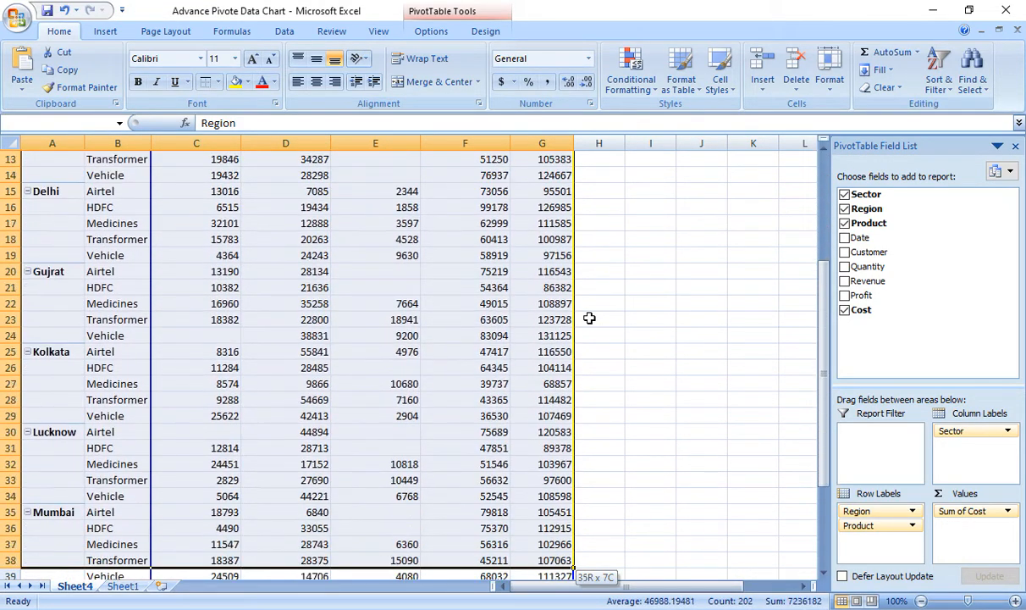
key(shift+Up)
key(shift+Up)
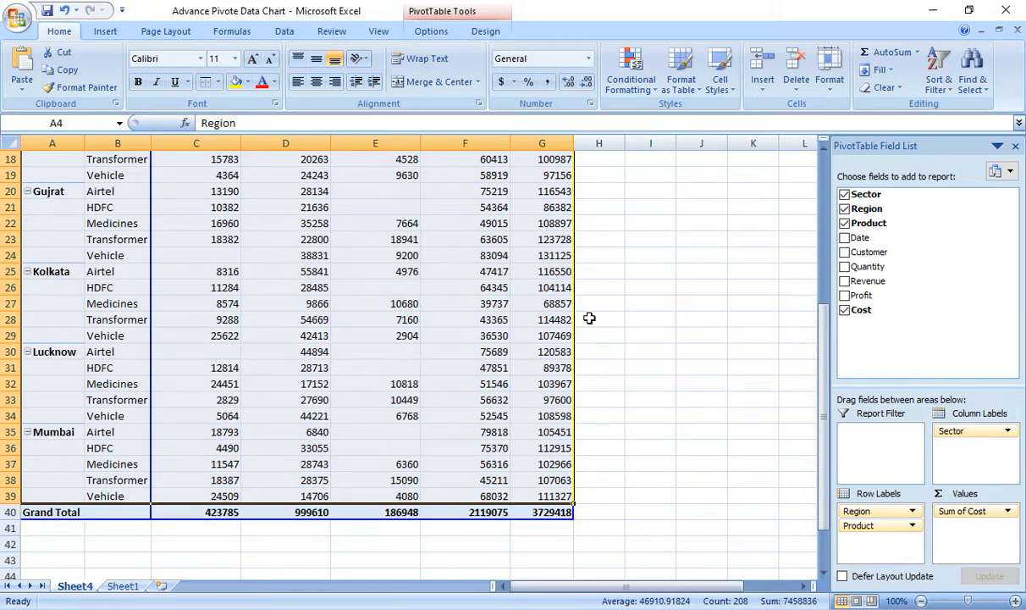
key(shift+Down)
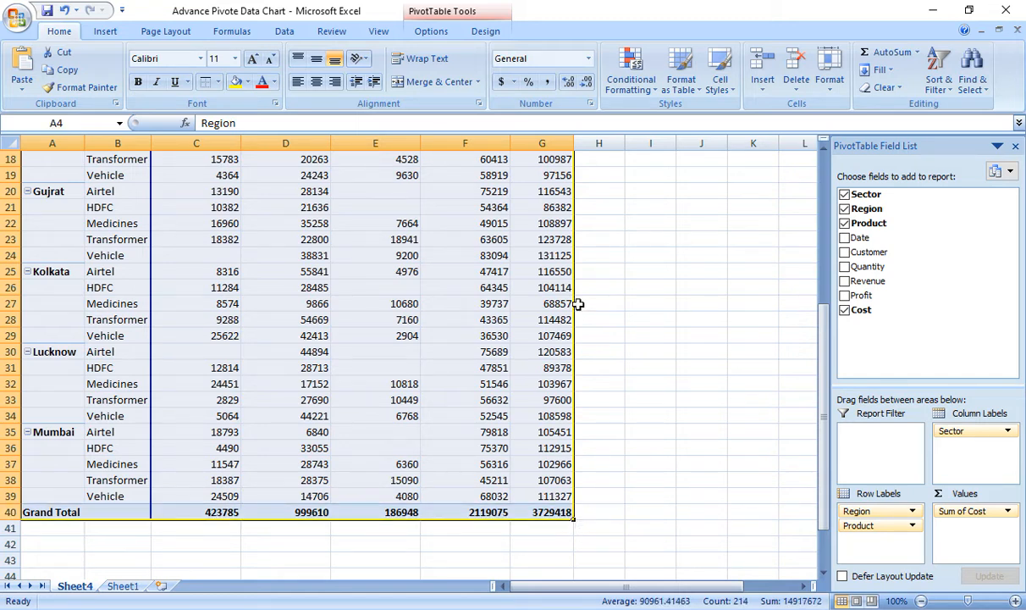
- Insert a 2-D stacked column PivotChart from the selected data, with the PivotTable Field List and PivotChart Filter Pane closed
click(1015, 146)
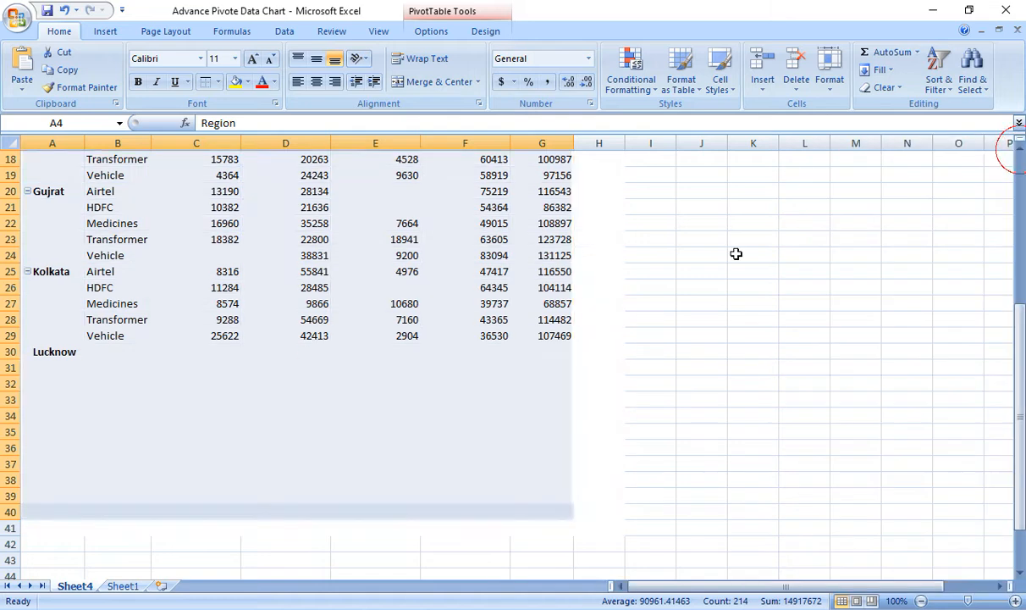
mouse_move(456, 384)
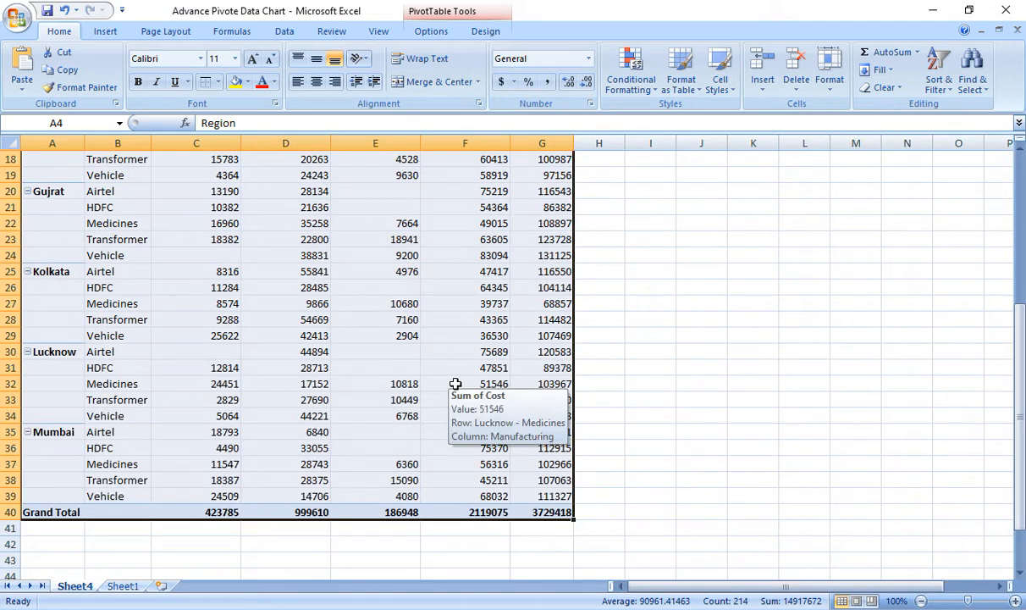
click(106, 32)
click(259, 76)
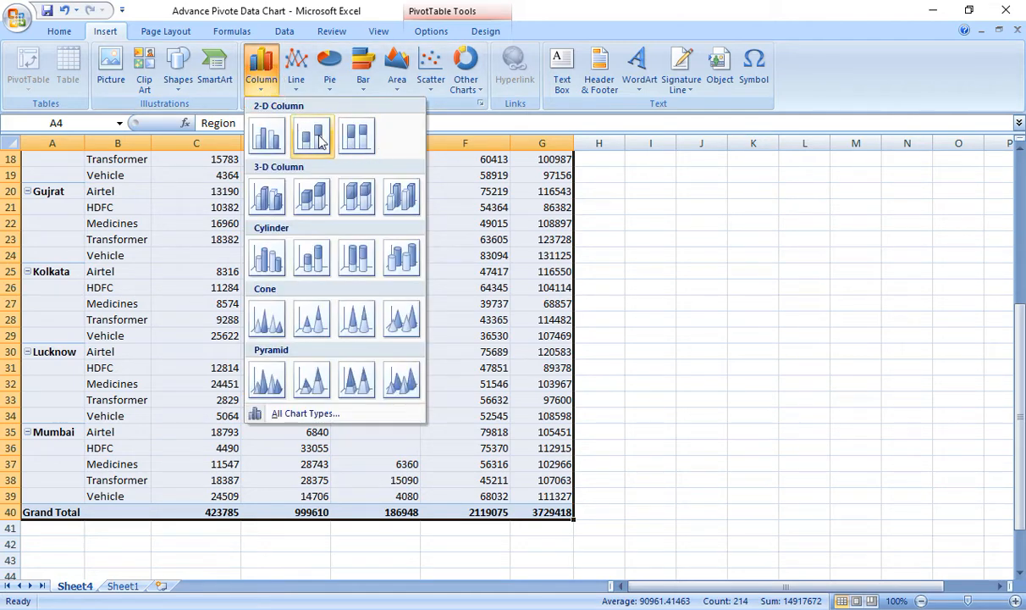
click(320, 142)
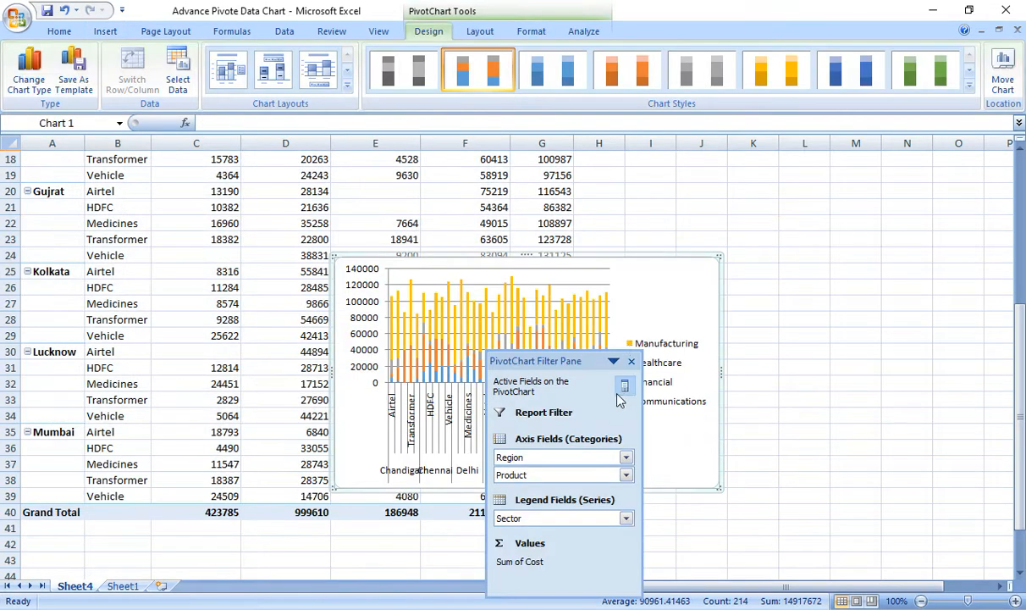
click(631, 360)
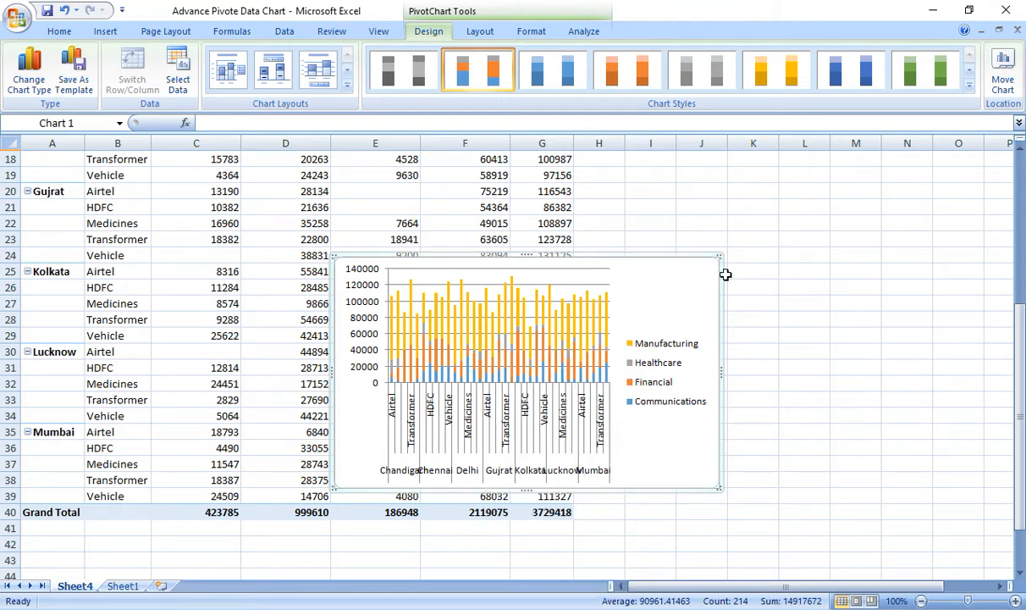
- Move the PivotChart from Sheet4 to a new worksheet and enlarge it to cover about columns A to S, rows 1 to 26
click(724, 273)
click(721, 286)
click(715, 260)
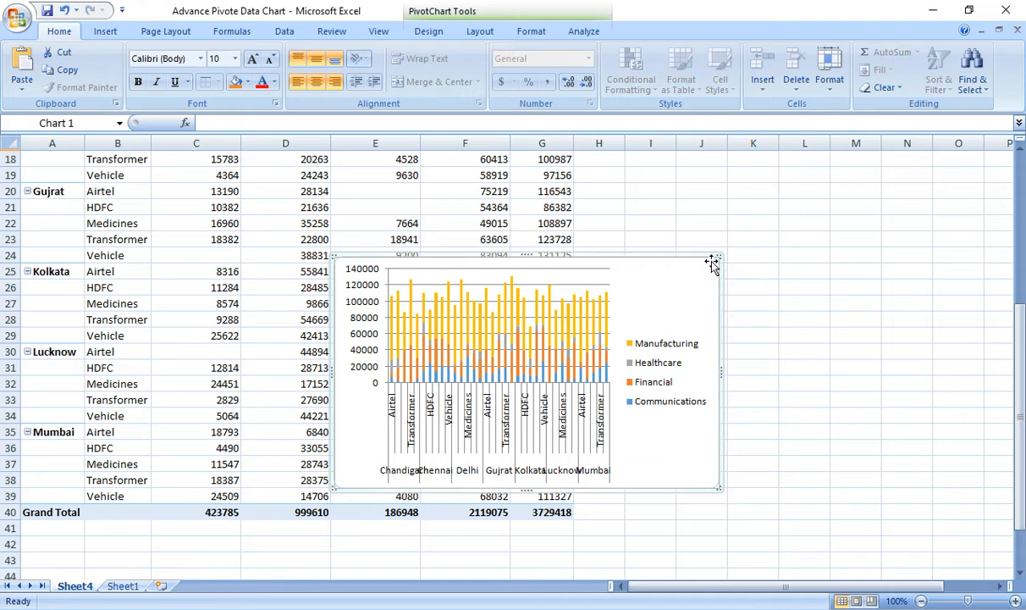
key(Delete)
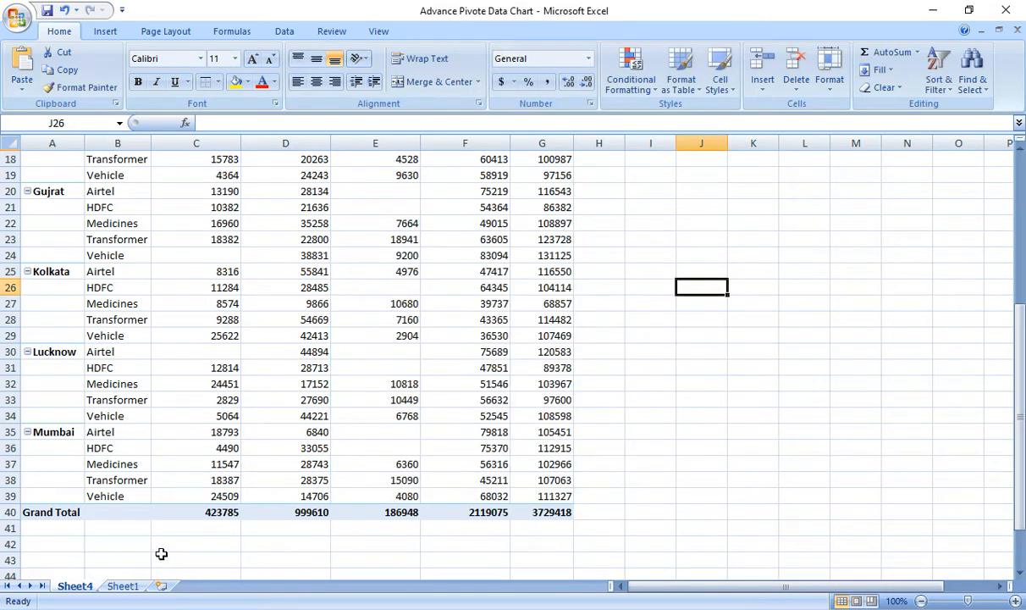
click(126, 586)
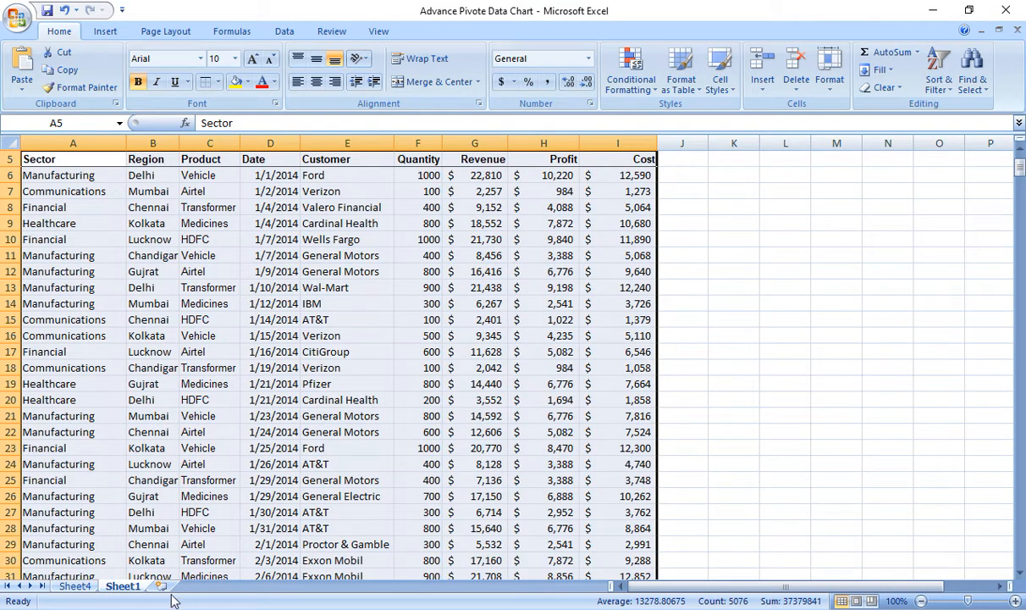
click(160, 586)
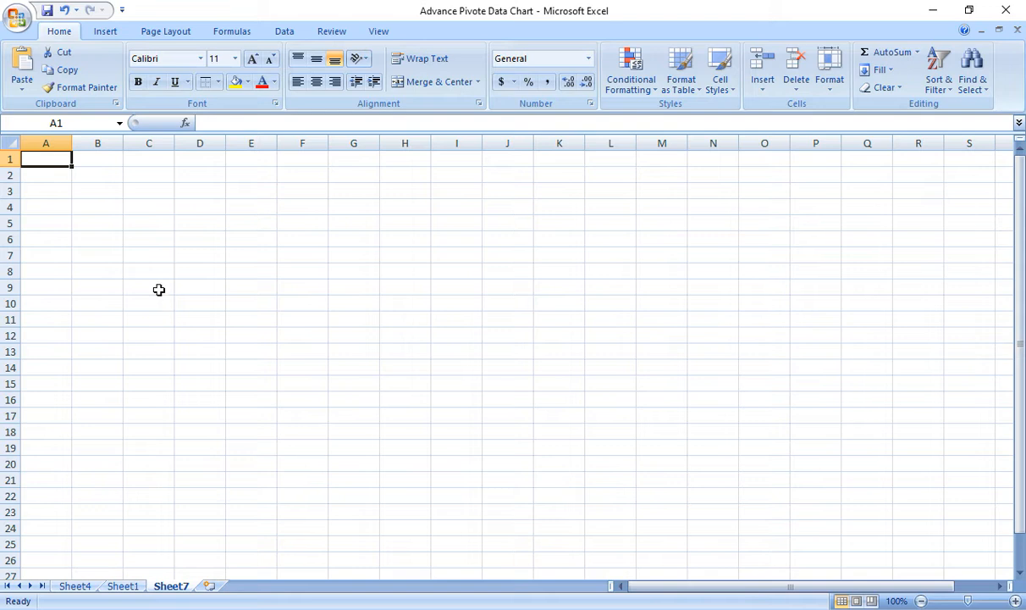
key(ctrl+v)
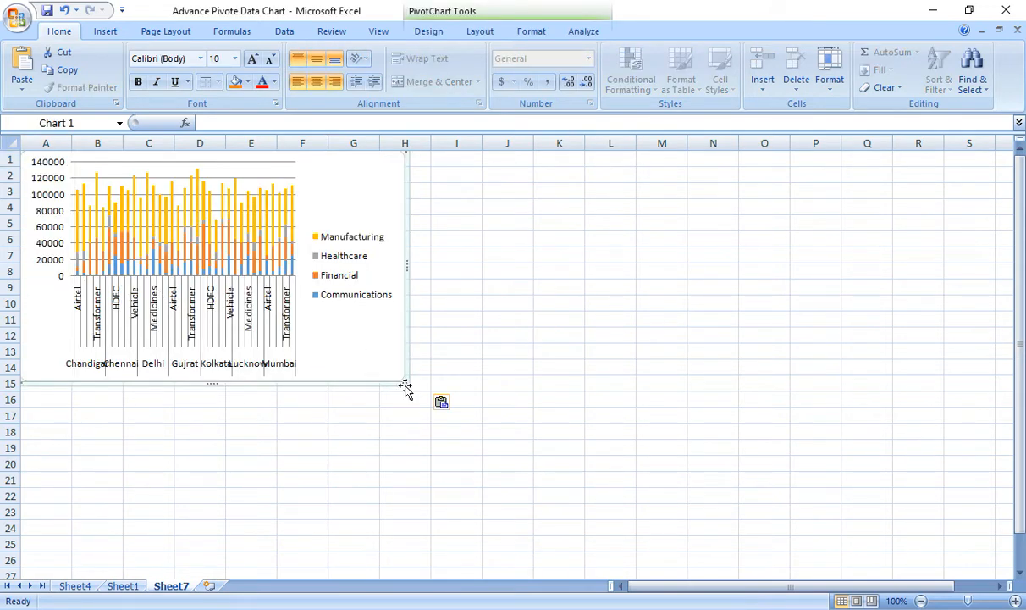
drag(403, 382, 992, 562)
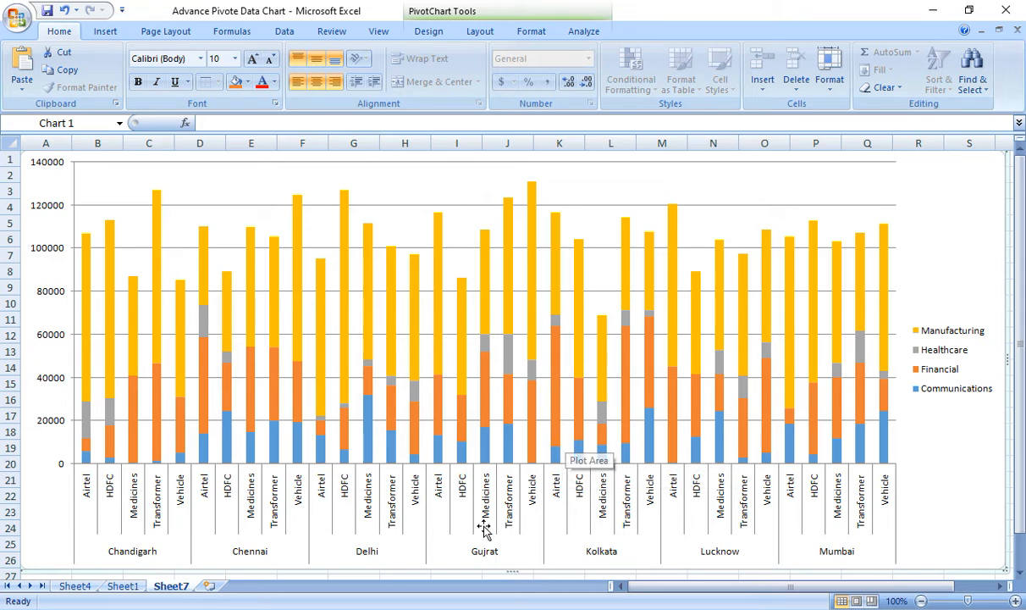
- Add a data label to the Manufacturing bar of Airtel in Chandigarh and undo the addition
right_click(111, 237)
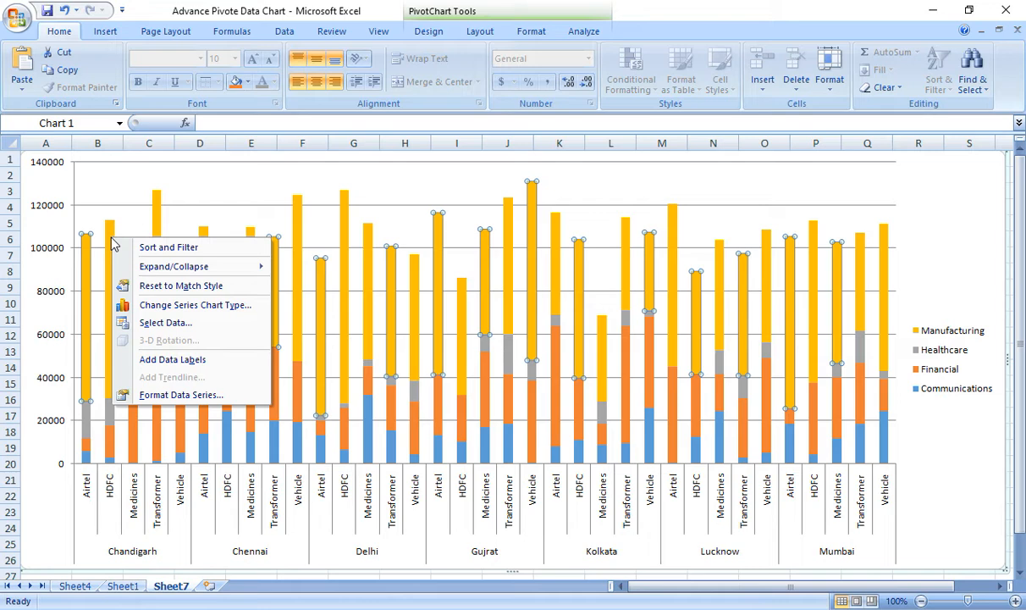
click(86, 238)
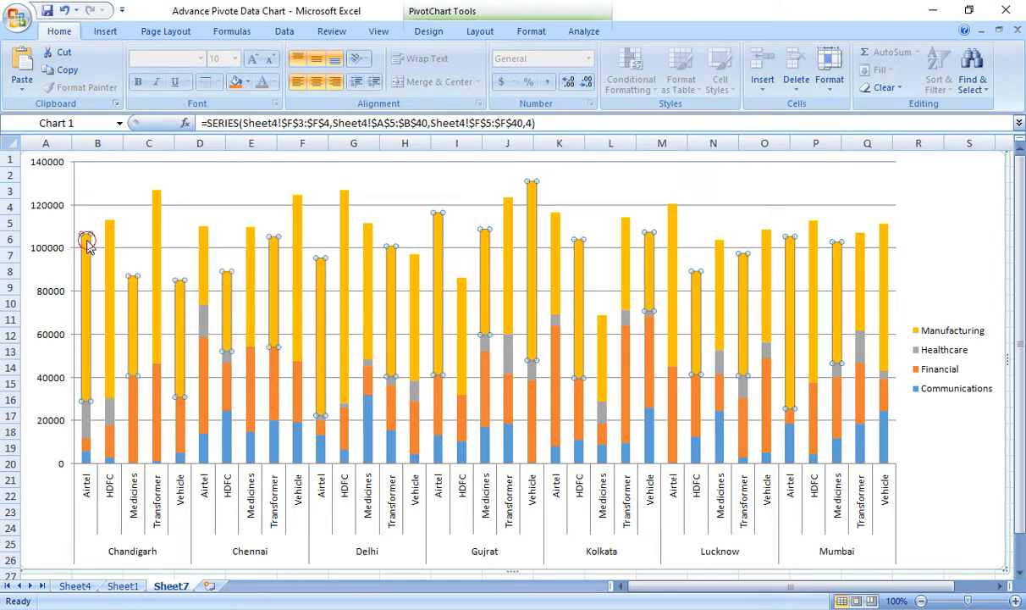
click(87, 239)
right_click(87, 241)
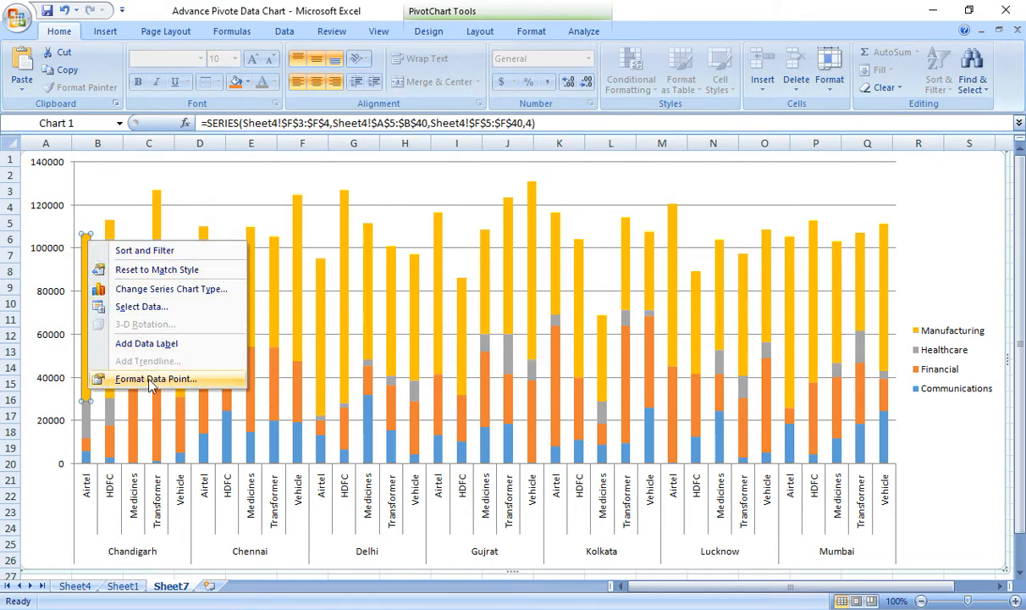
click(165, 343)
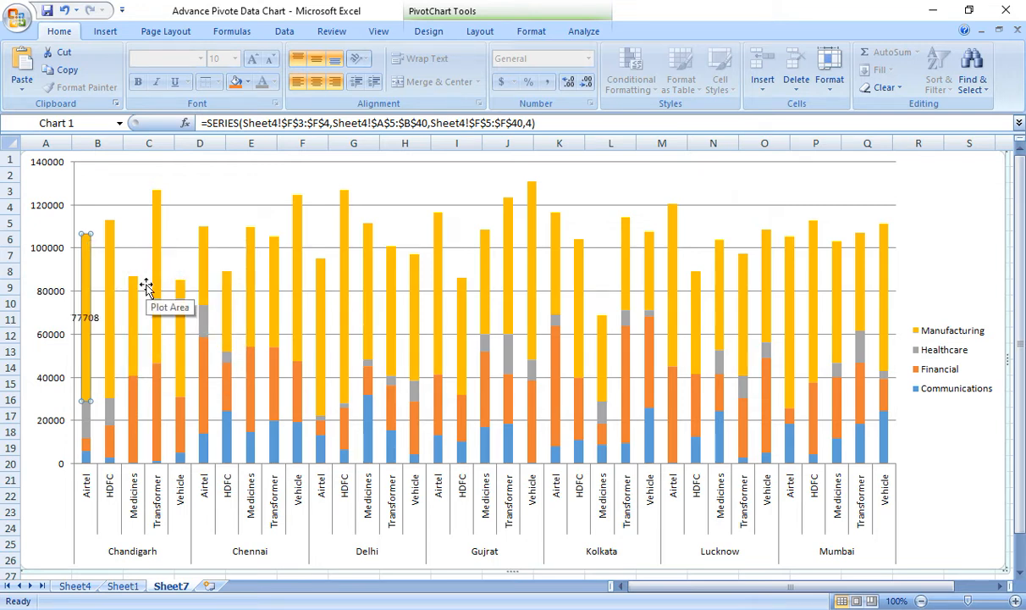
key(ctrl+z)
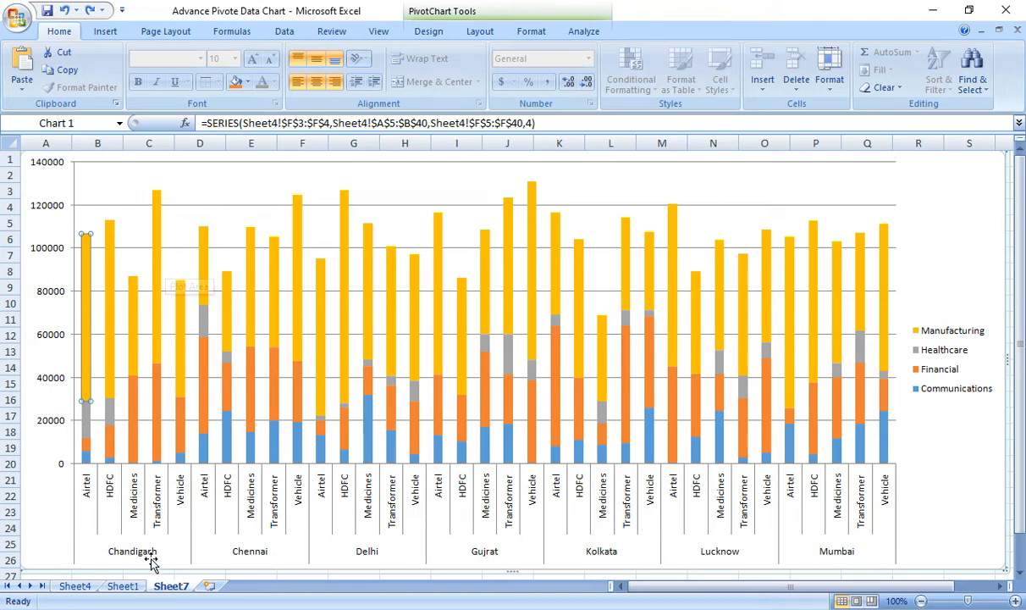
- Add a data label to the Manufacturing bar of Vehicle in Chennai and undo the addition
click(137, 533)
click(225, 309)
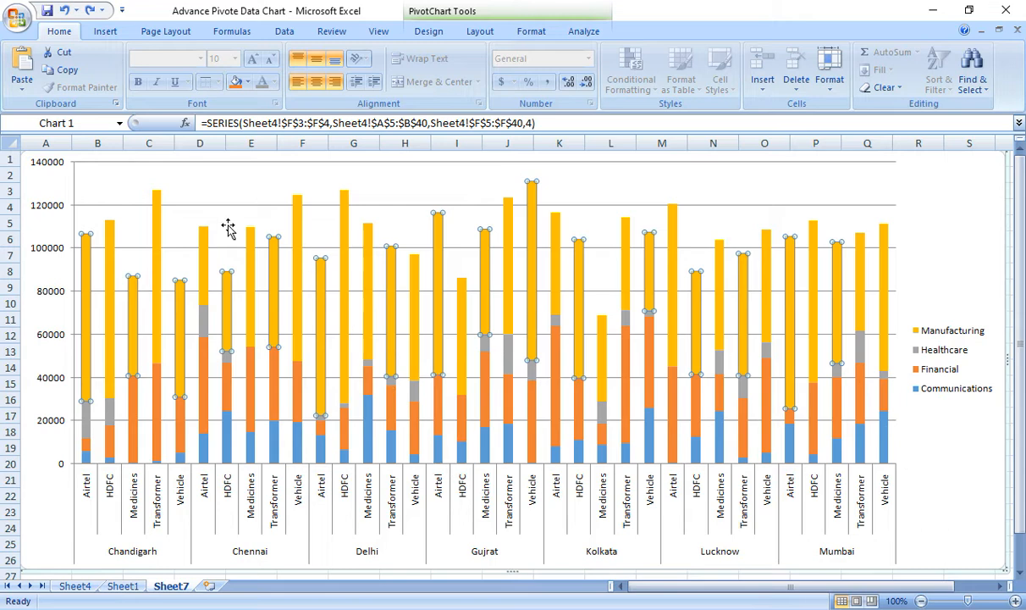
click(105, 227)
click(389, 364)
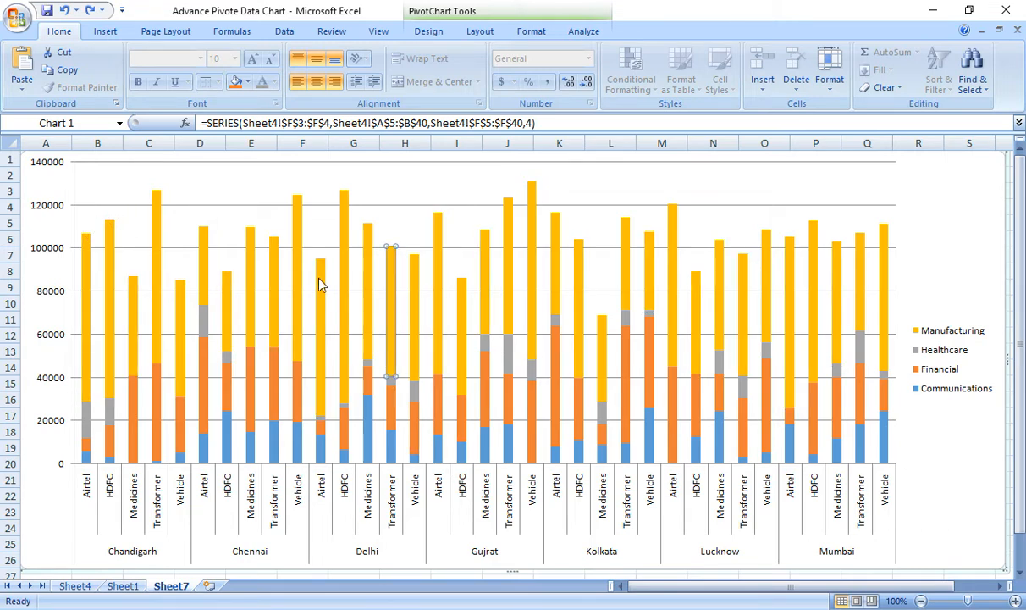
click(298, 237)
right_click(297, 235)
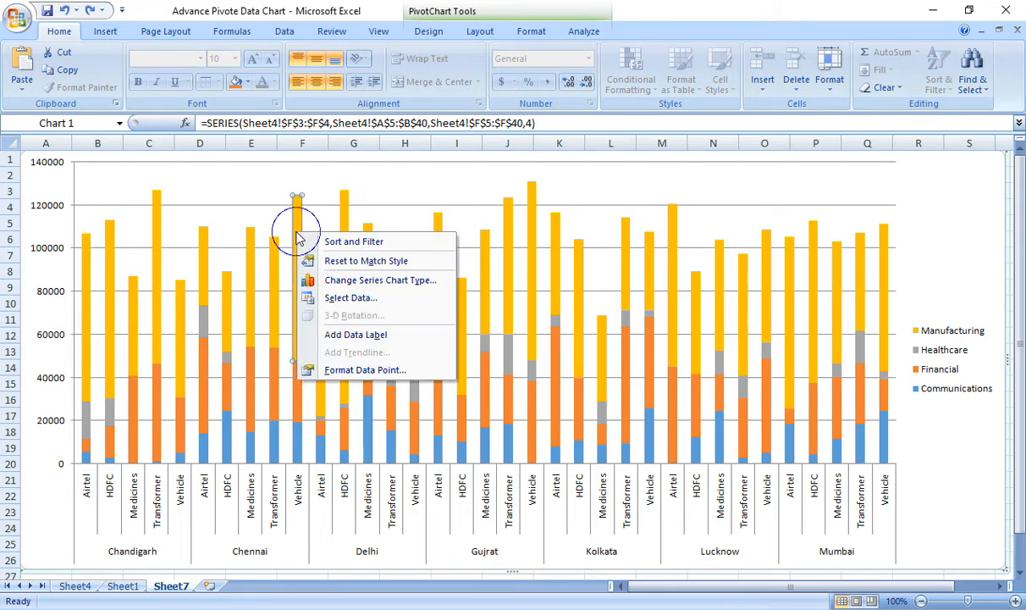
click(389, 334)
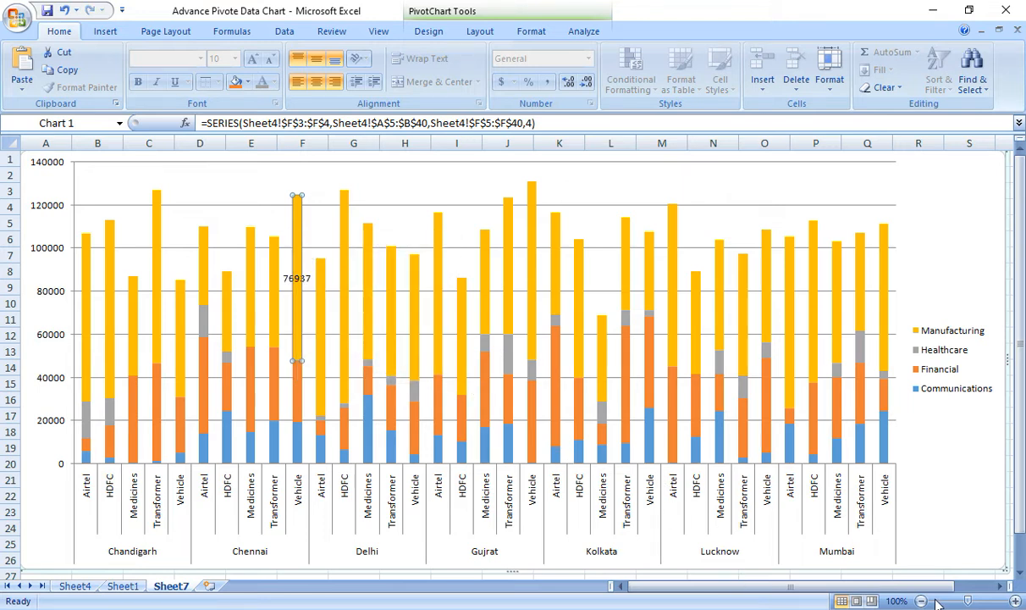
key(ctrl+z)
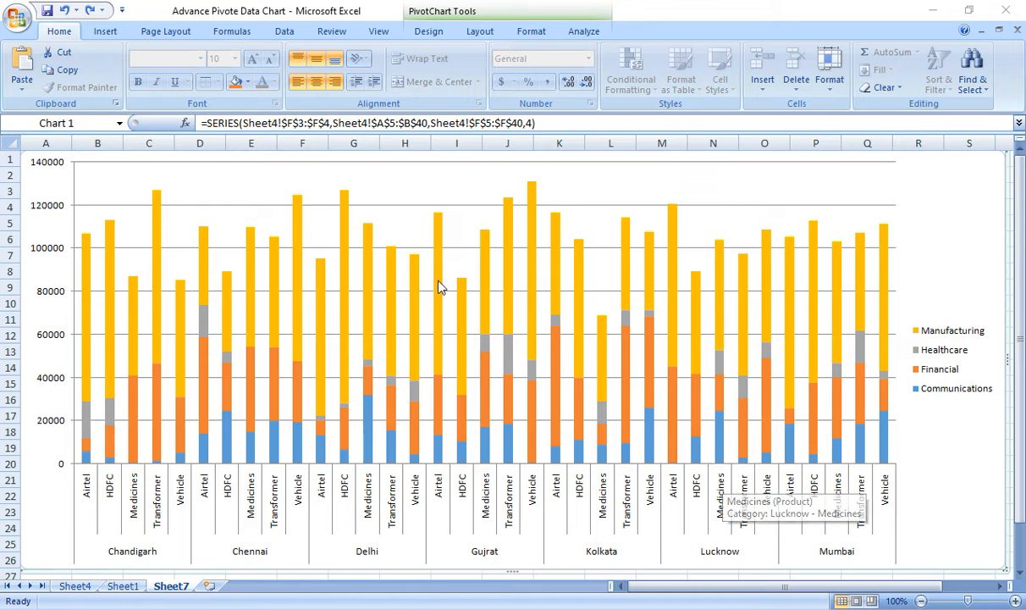
- Add a data label to the Manufacturing bar of Vehicle in Delhi and undo the addition, keeping the enlarged chart size
click(414, 288)
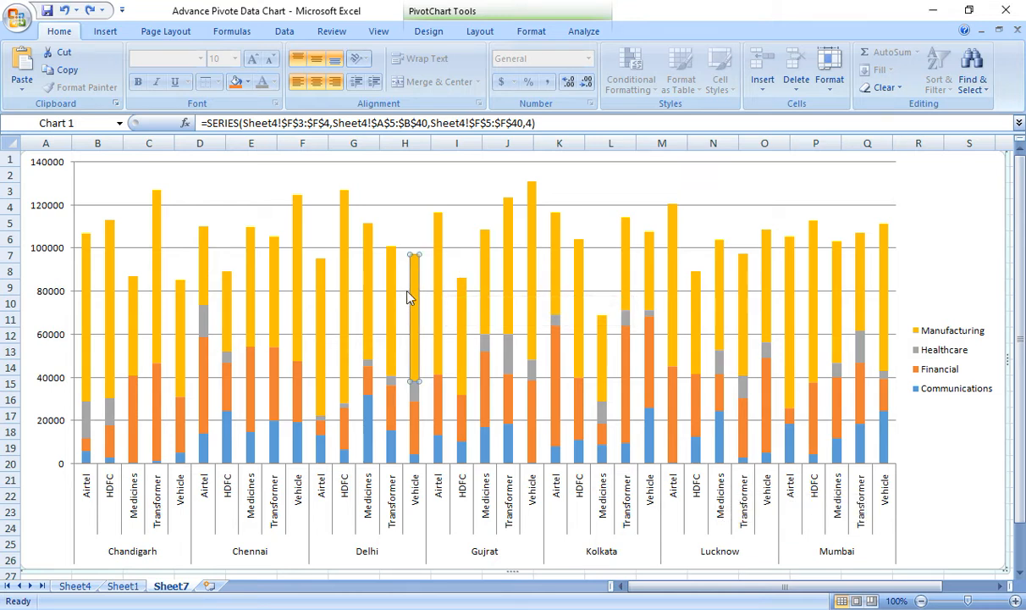
mouse_move(417, 290)
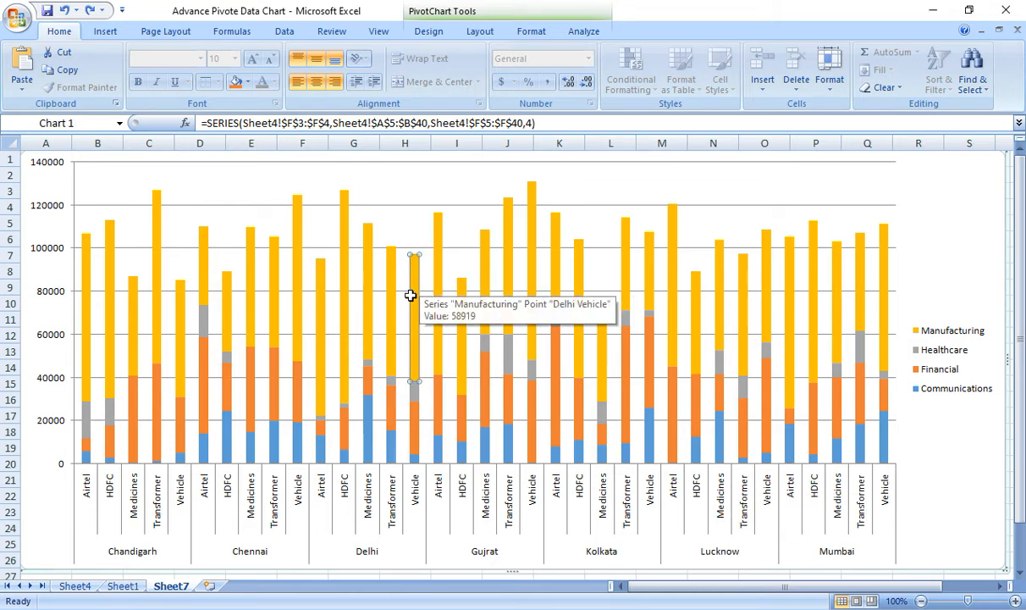
right_click(414, 296)
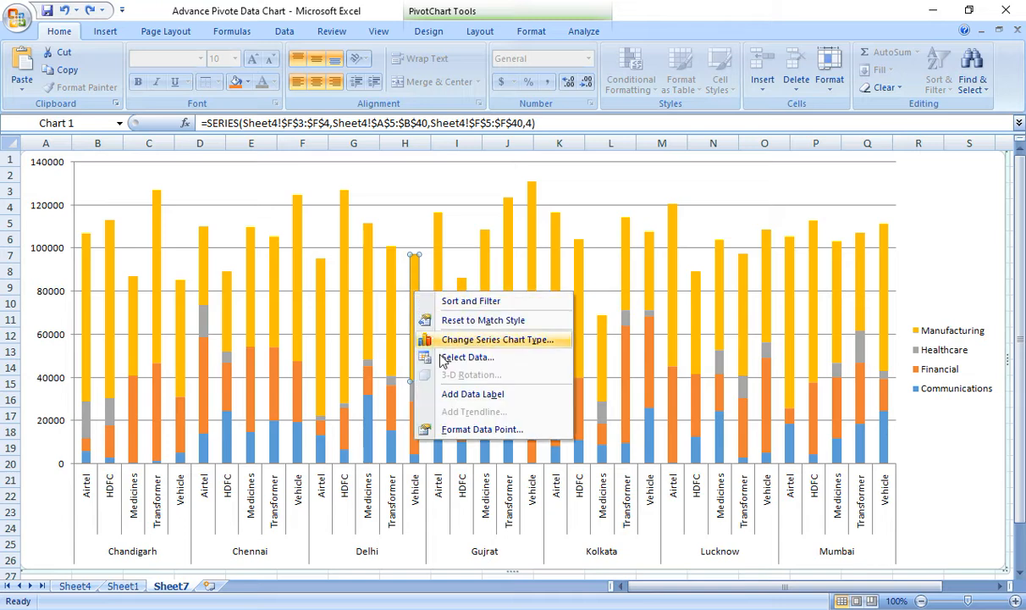
click(457, 401)
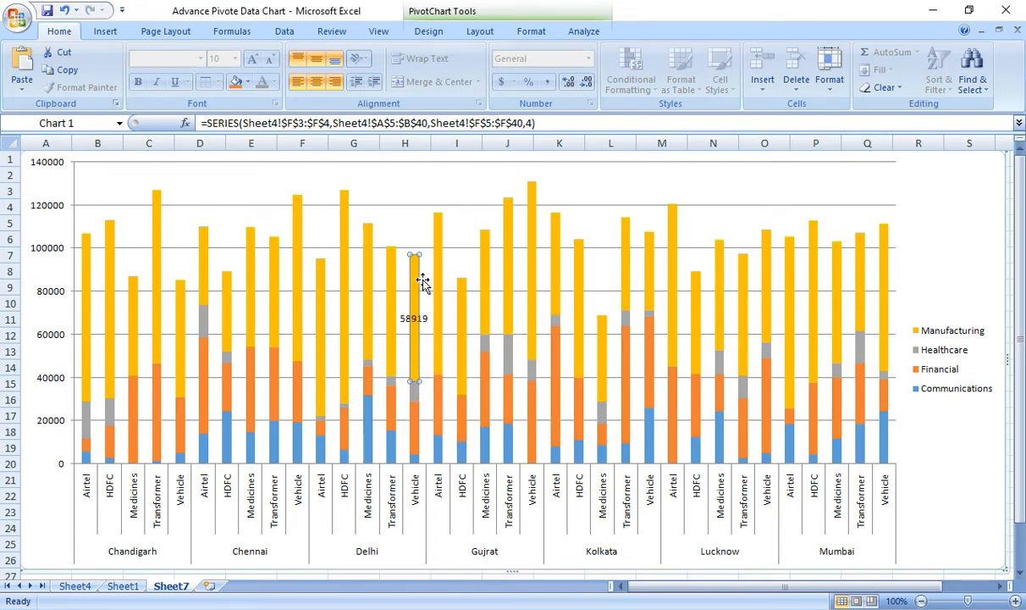
mouse_move(418, 298)
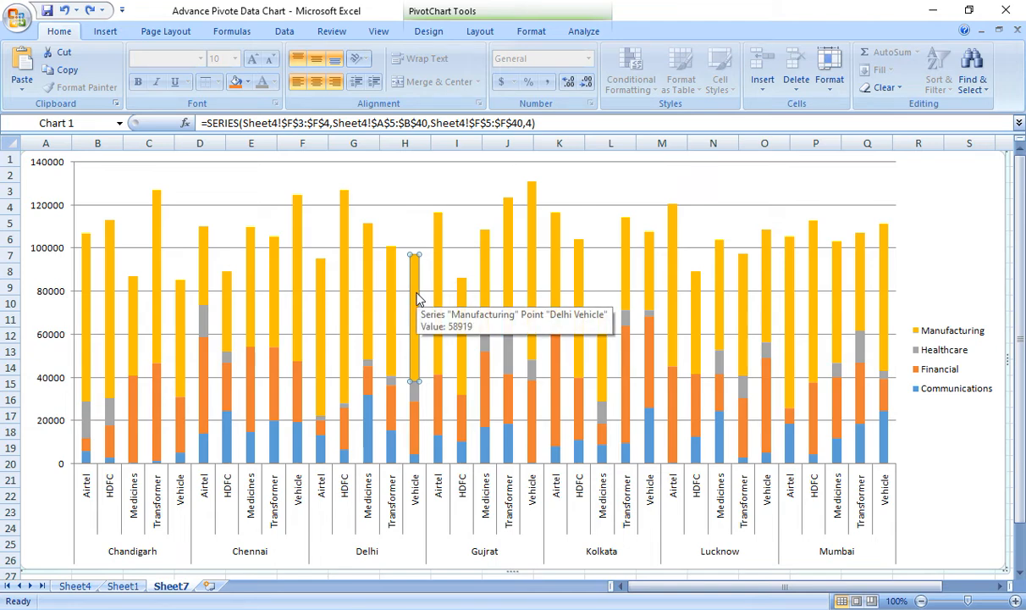
key(ctrl+z)
key(ctrl+z)
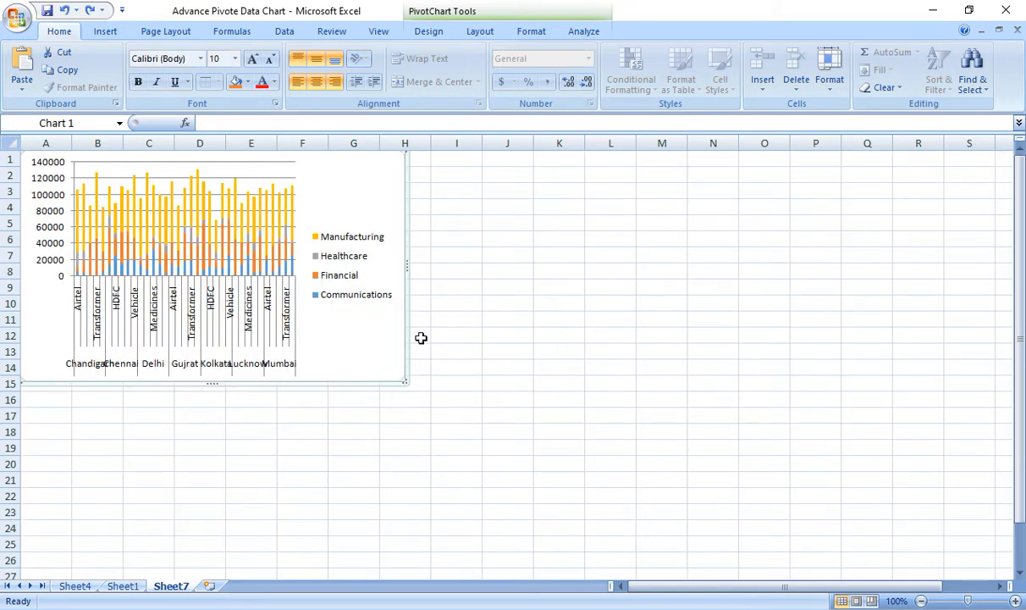
key(ctrl+y)
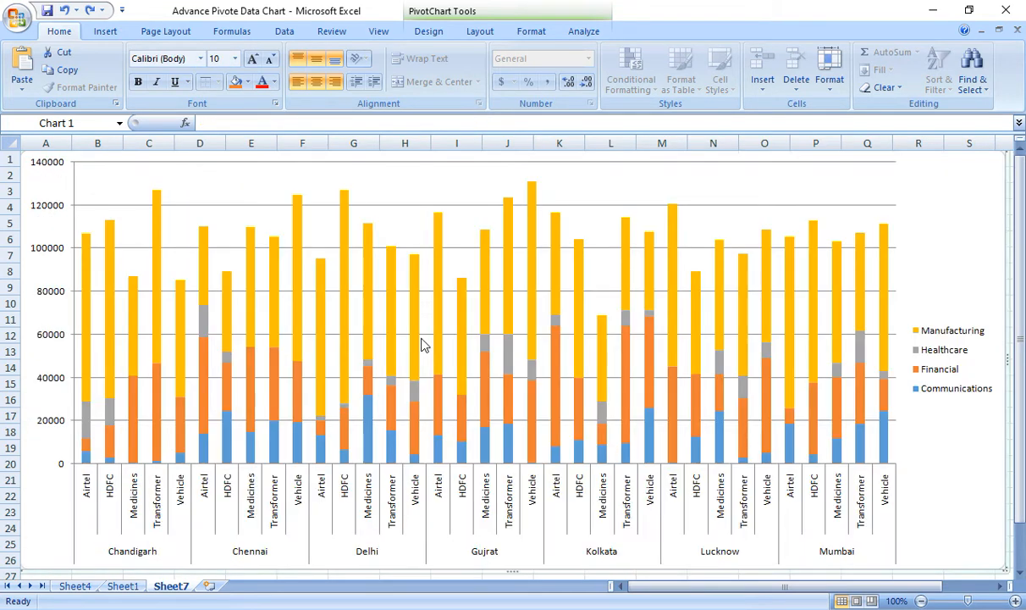
- Add data labels to the entire Manufacturing series of the PivotChart
click(82, 167)
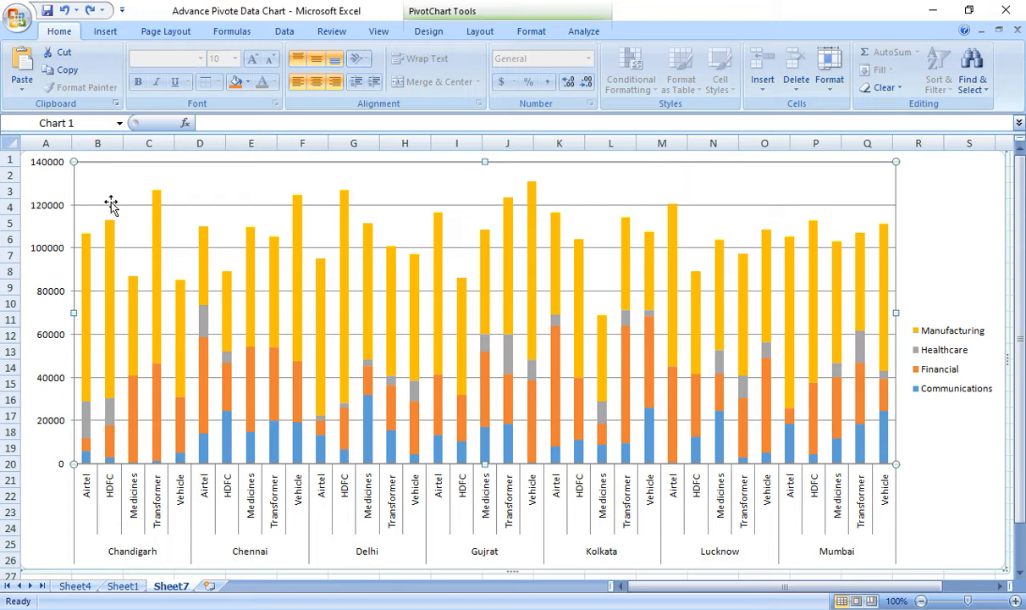
right_click(115, 241)
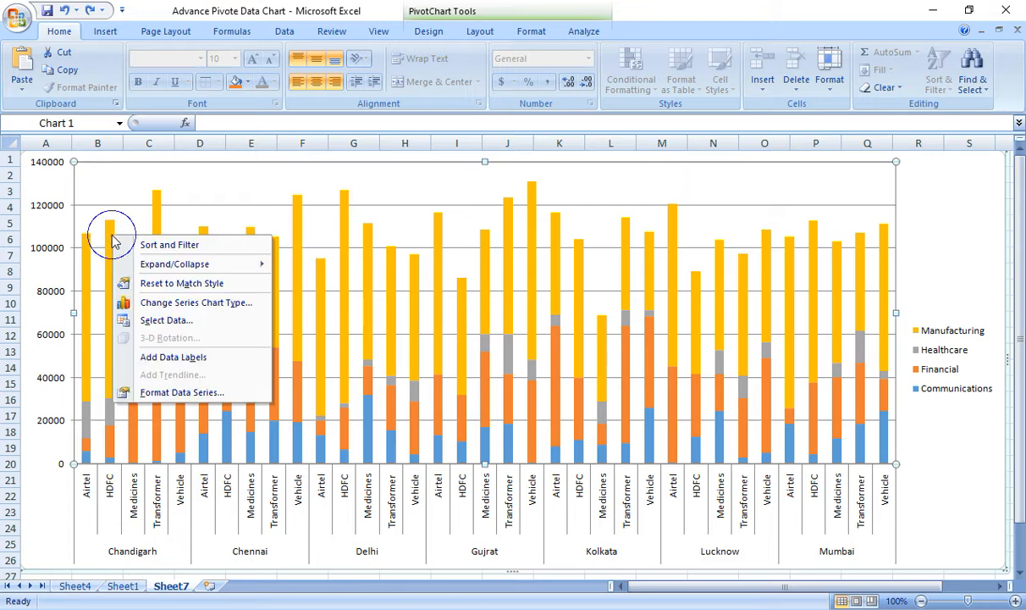
click(193, 357)
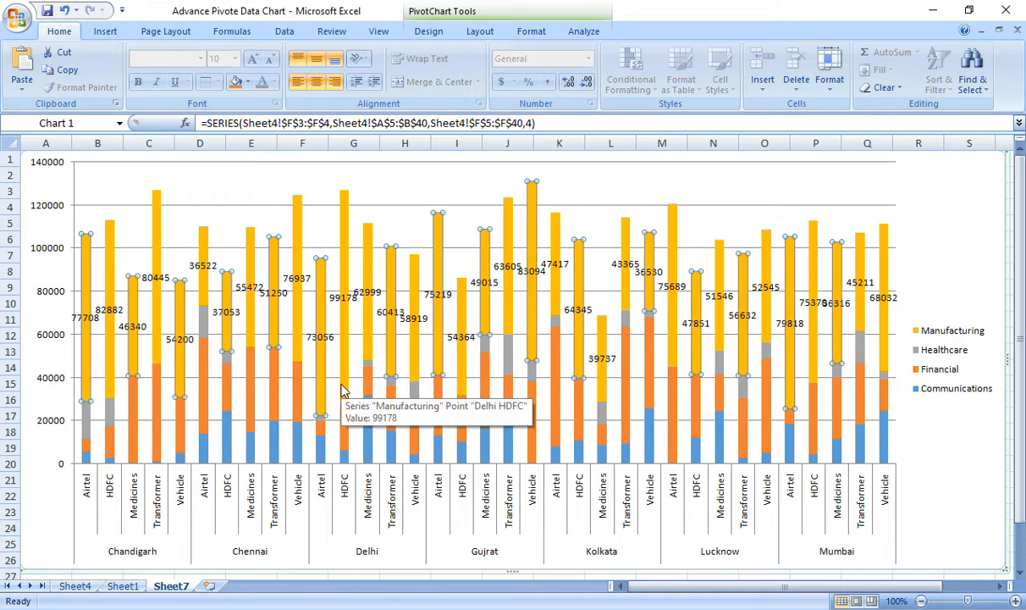
- Set the Manufacturing data labels to the Inside End position with a custom text angle of 90°
click(203, 269)
right_click(203, 269)
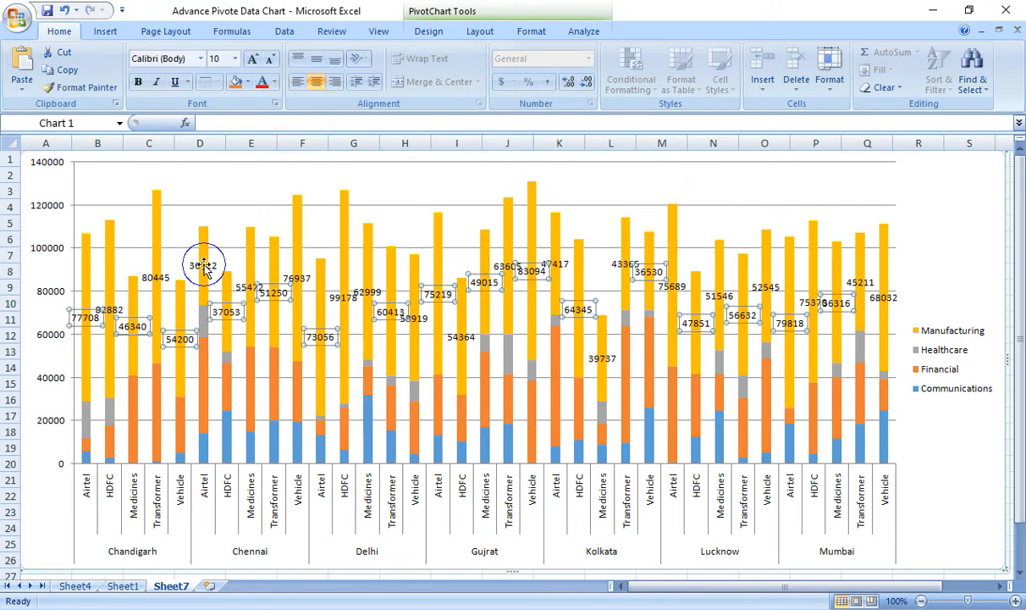
click(288, 404)
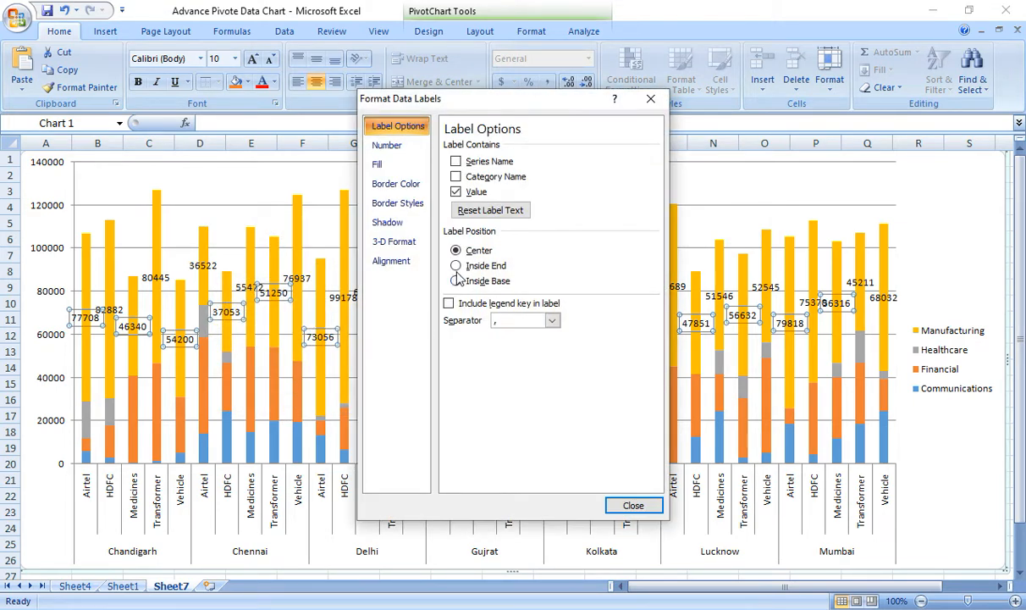
click(456, 266)
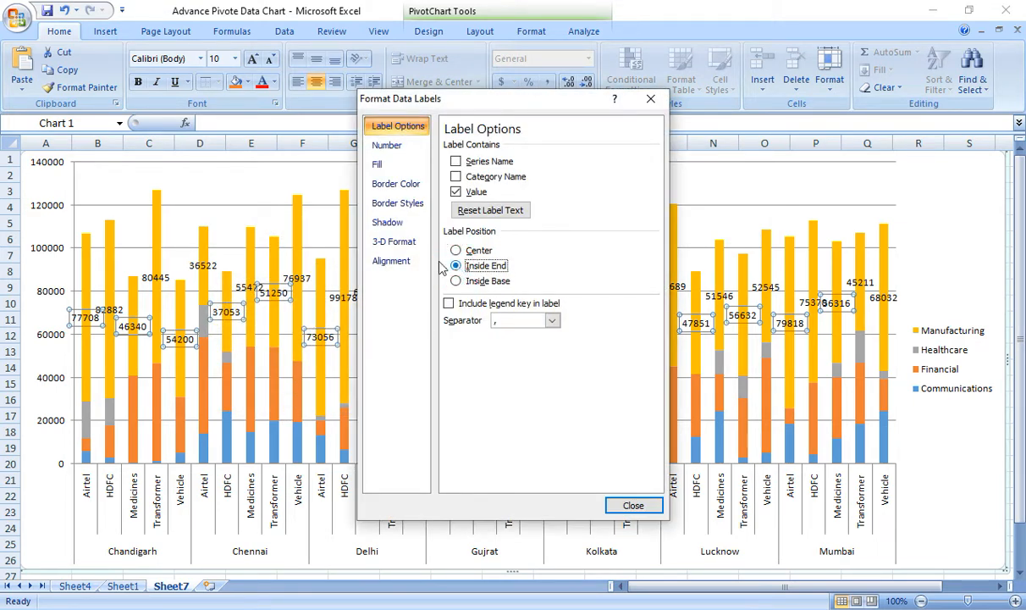
click(391, 261)
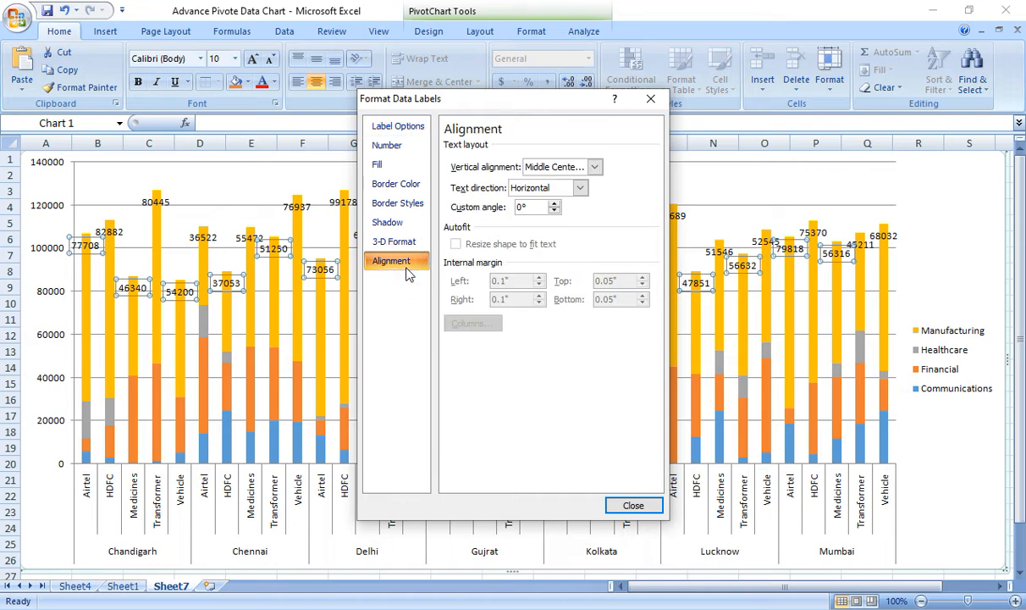
click(524, 230)
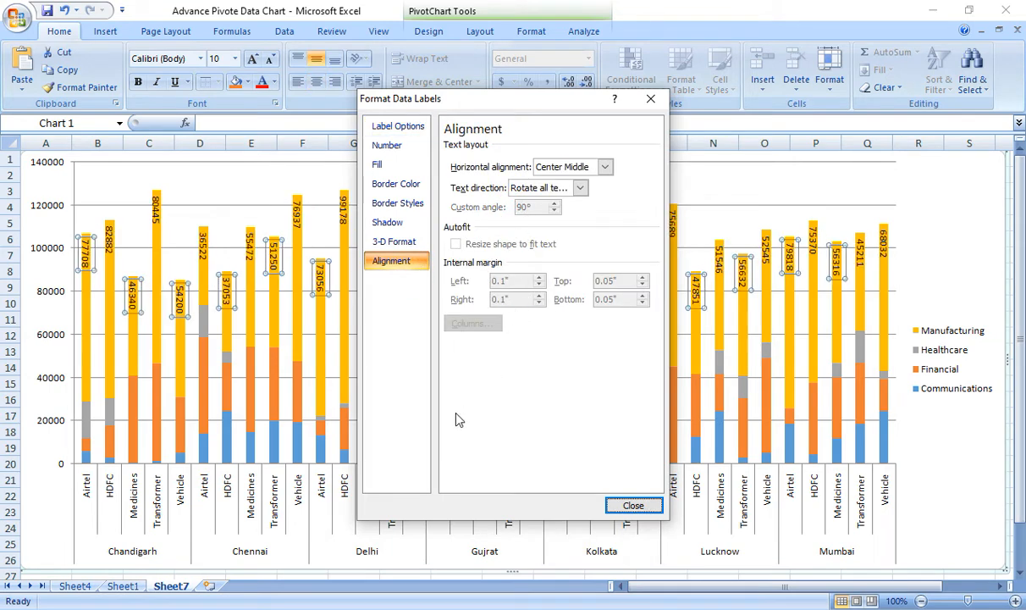
click(631, 505)
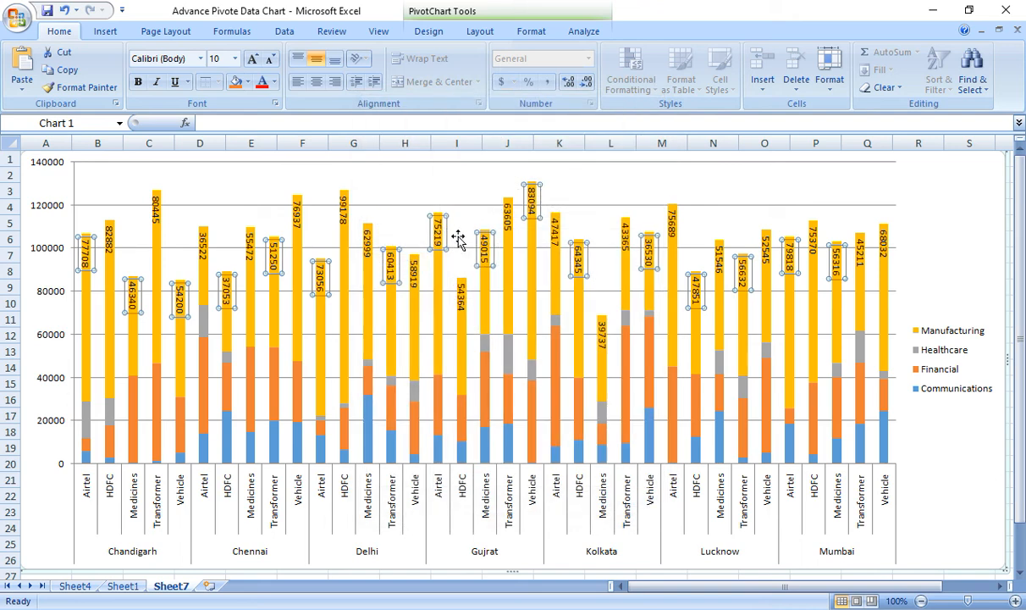
- Add data labels to the Healthcare series and set their custom text angle to 90°
mouse_move(440, 379)
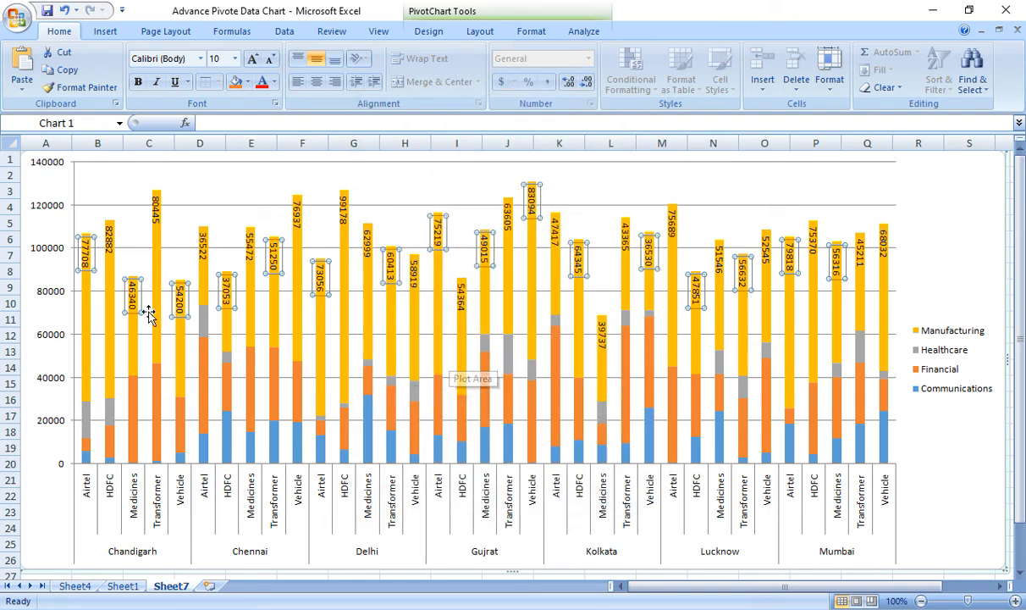
right_click(85, 428)
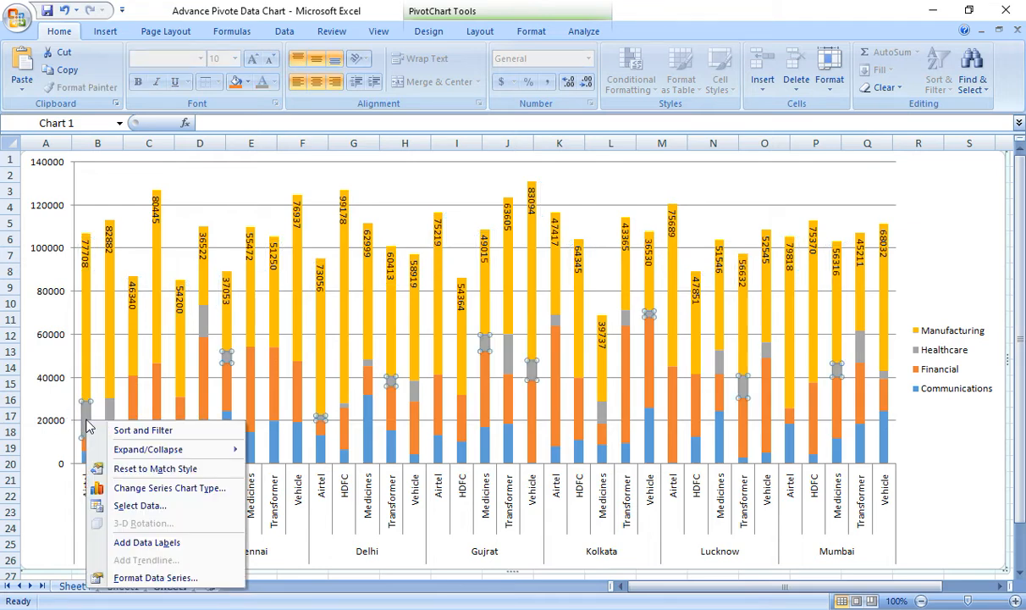
click(149, 542)
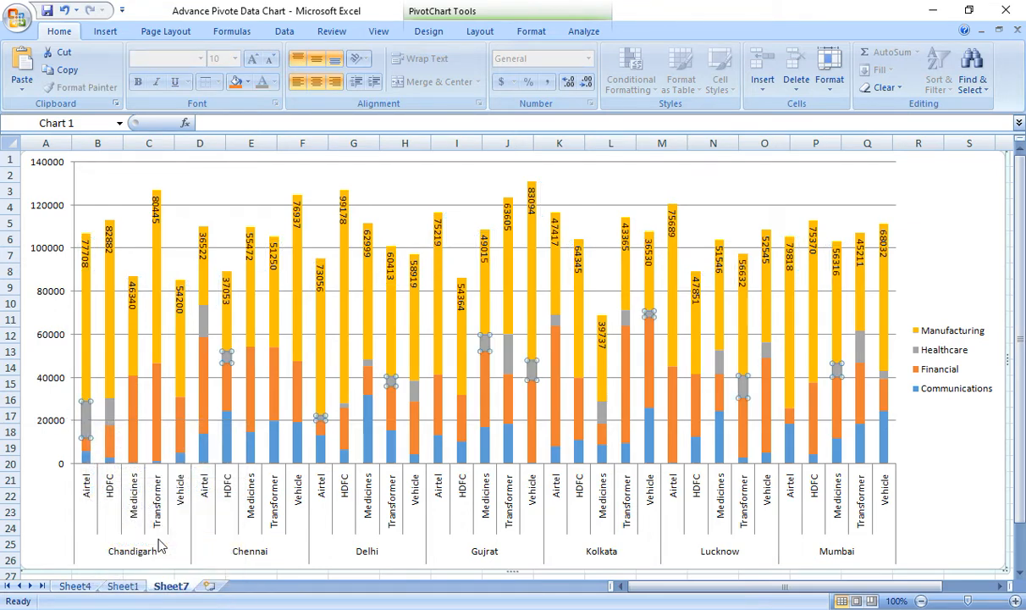
click(84, 420)
right_click(88, 420)
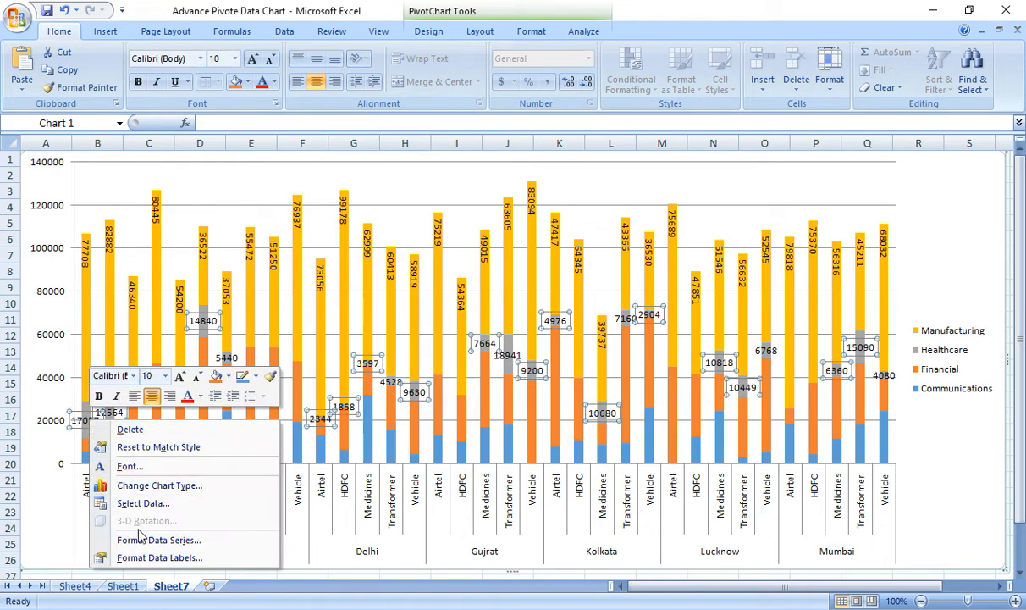
click(146, 557)
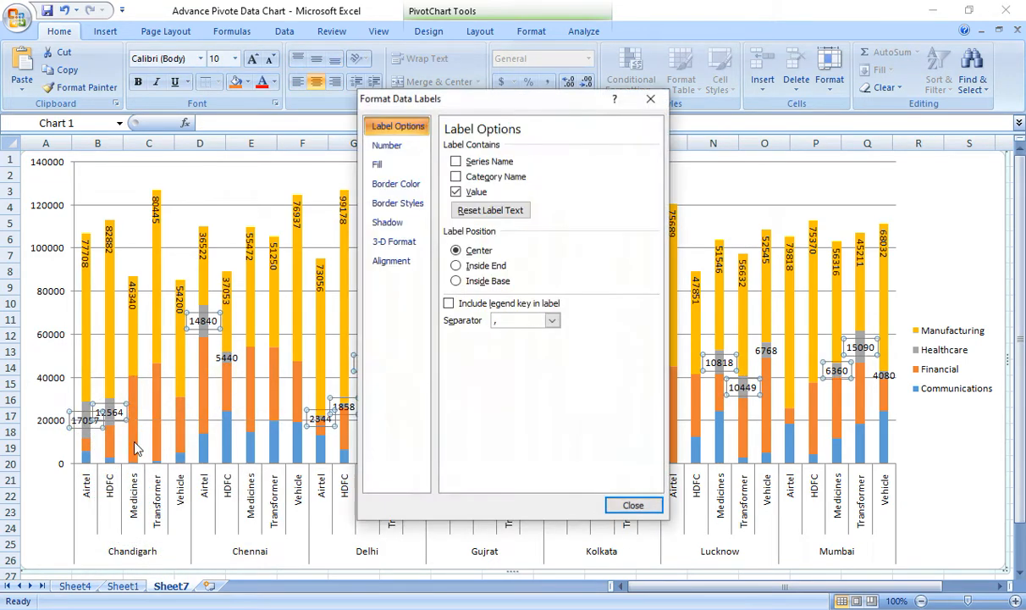
click(392, 263)
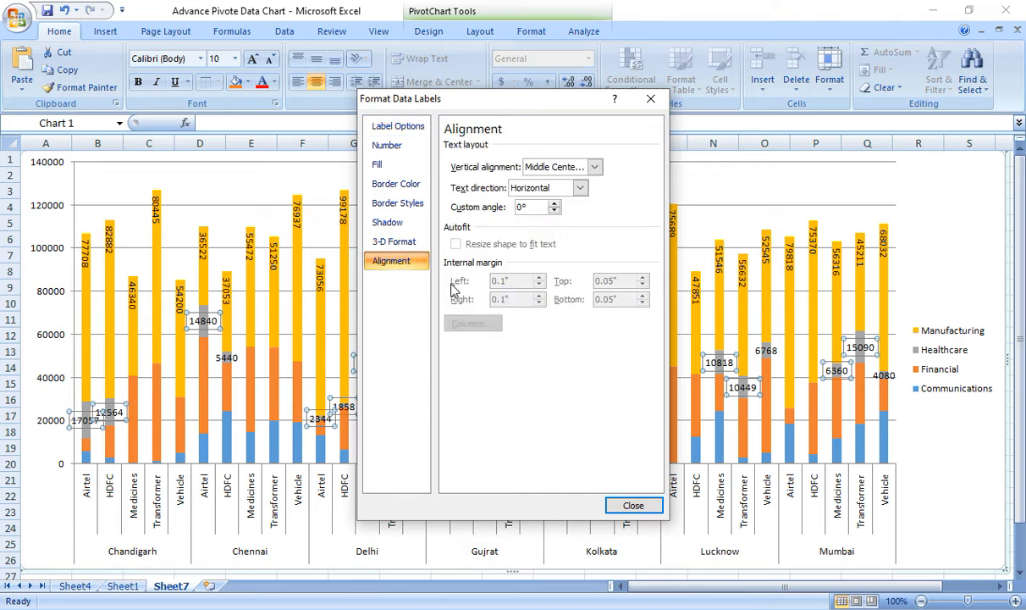
click(521, 207)
key(Delete)
text(90)
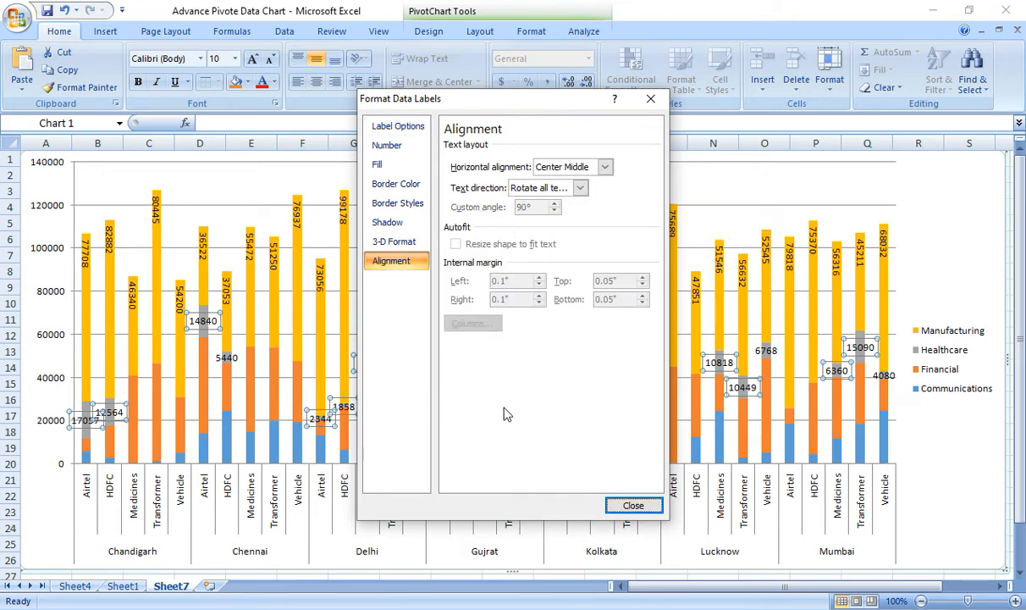
click(607, 503)
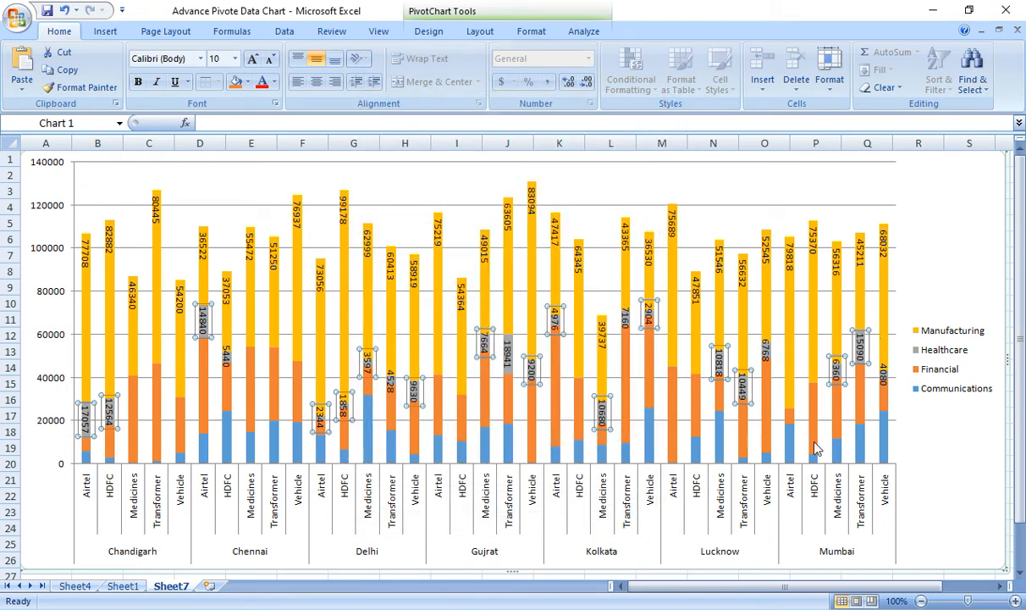
- Add data labels to the Financial series and set their custom text angle to 90°
right_click(133, 412)
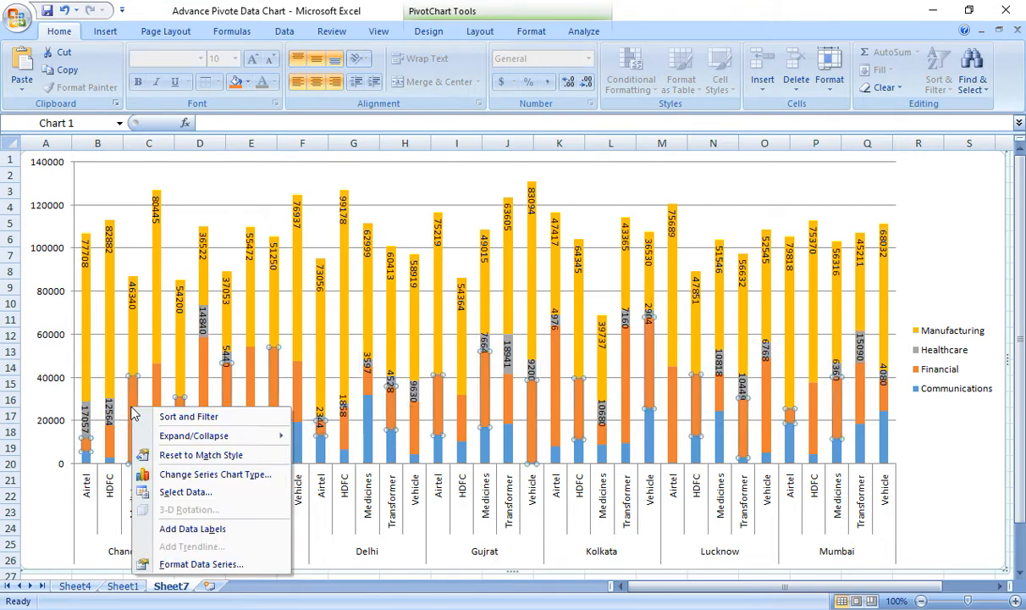
click(193, 529)
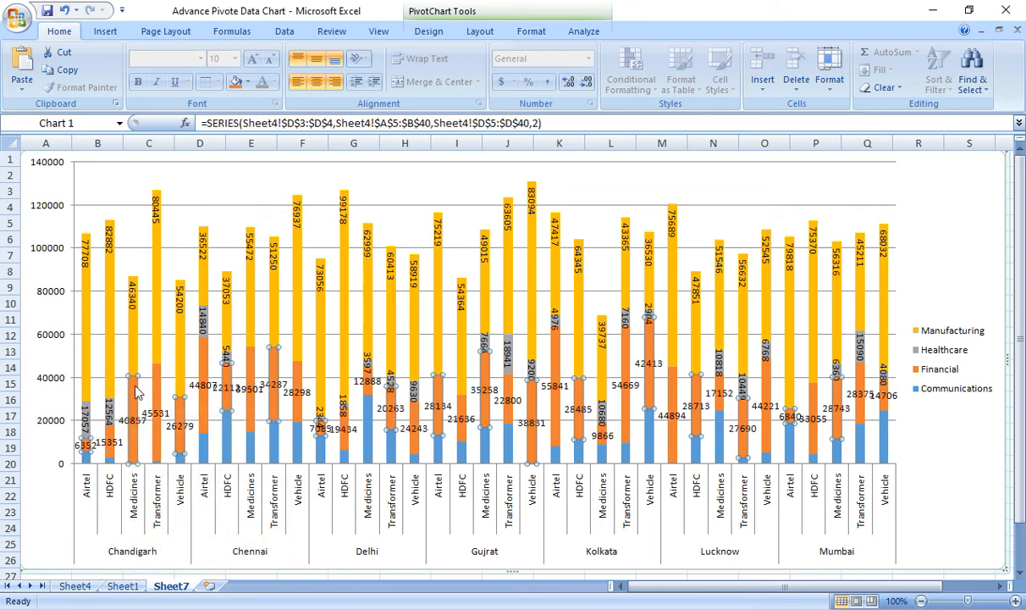
click(133, 422)
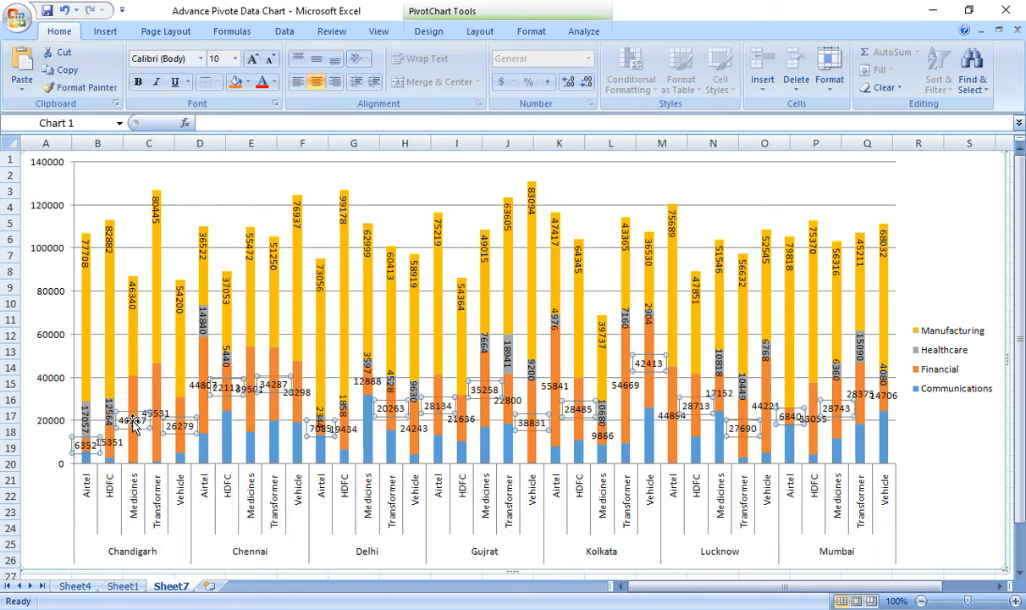
right_click(133, 422)
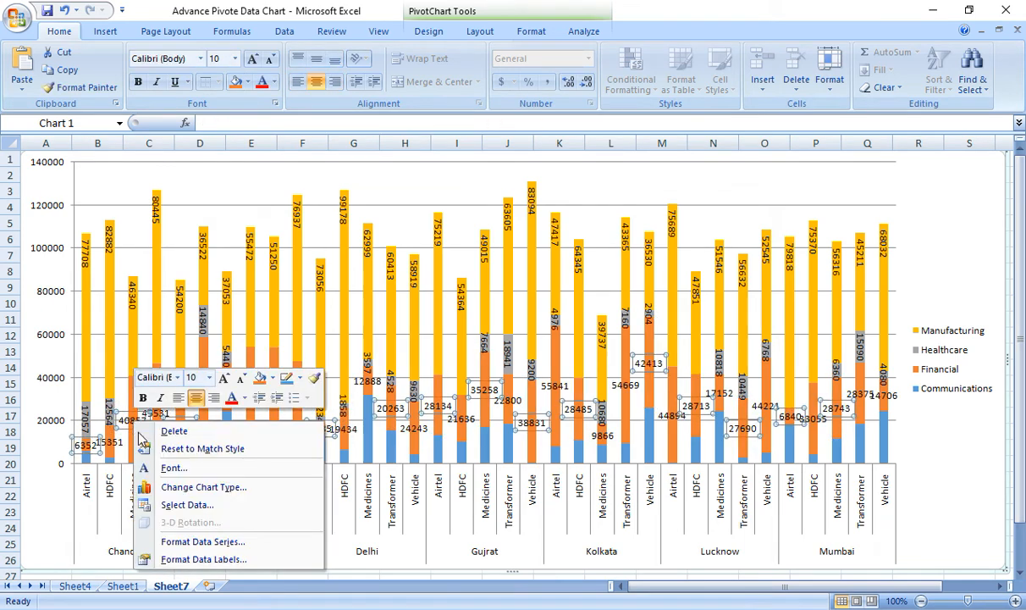
click(186, 560)
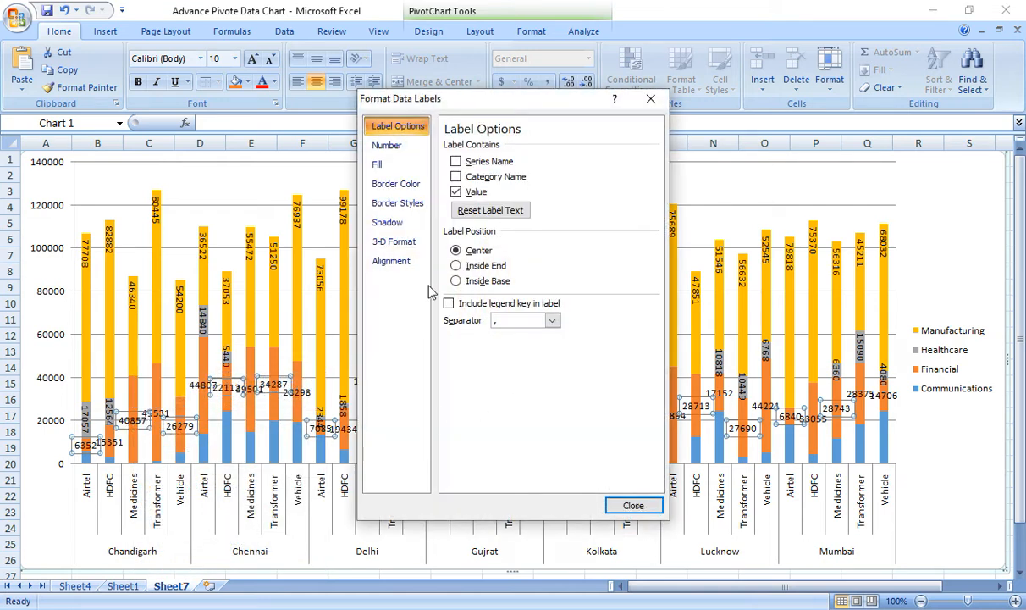
click(391, 261)
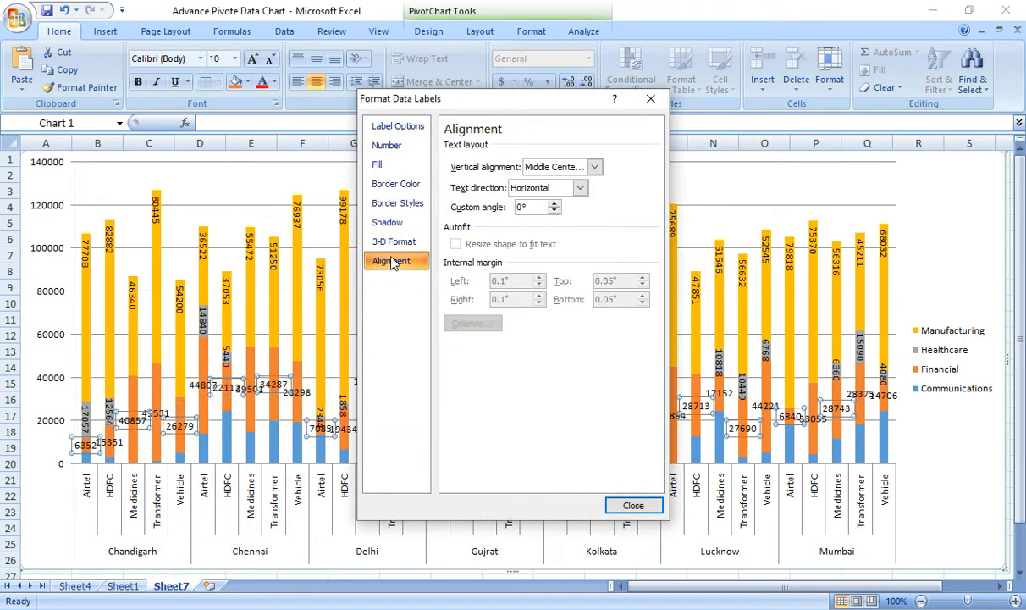
double_click(519, 207)
text(90)
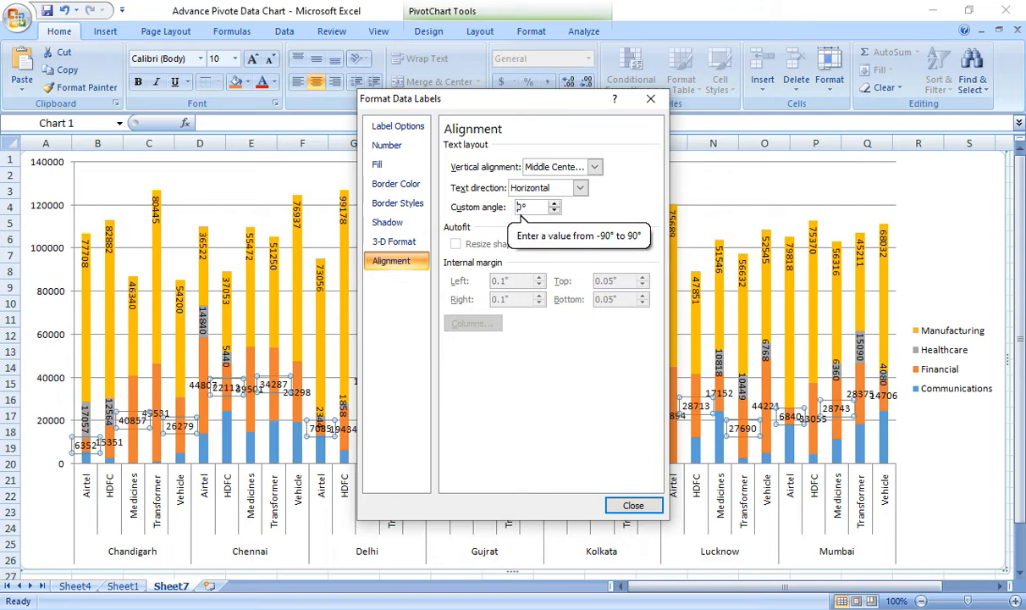
key(Return)
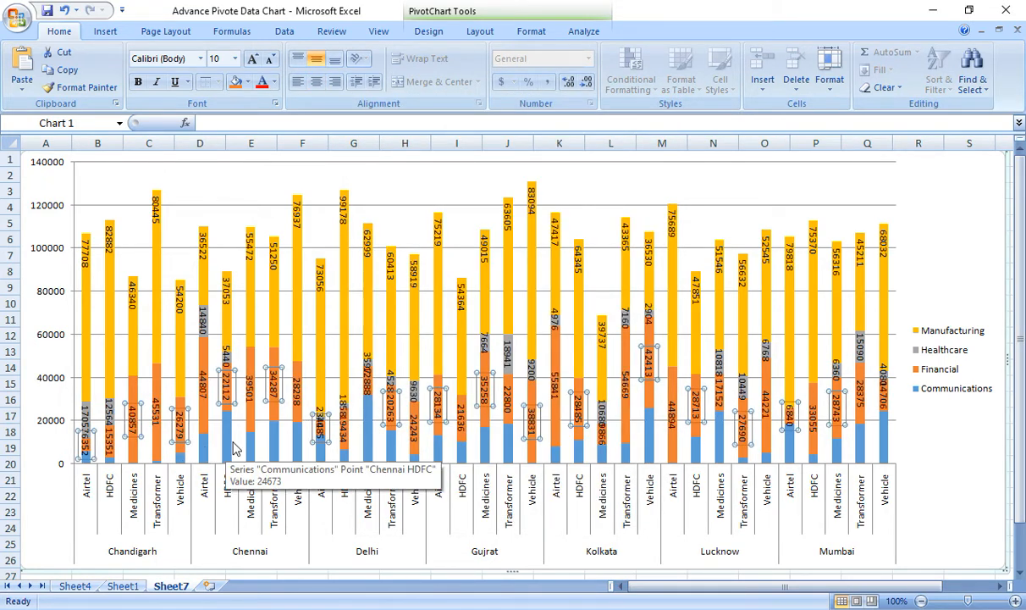
- Add data labels to the Communications series and set their custom text angle to 90°
click(206, 453)
right_click(205, 453)
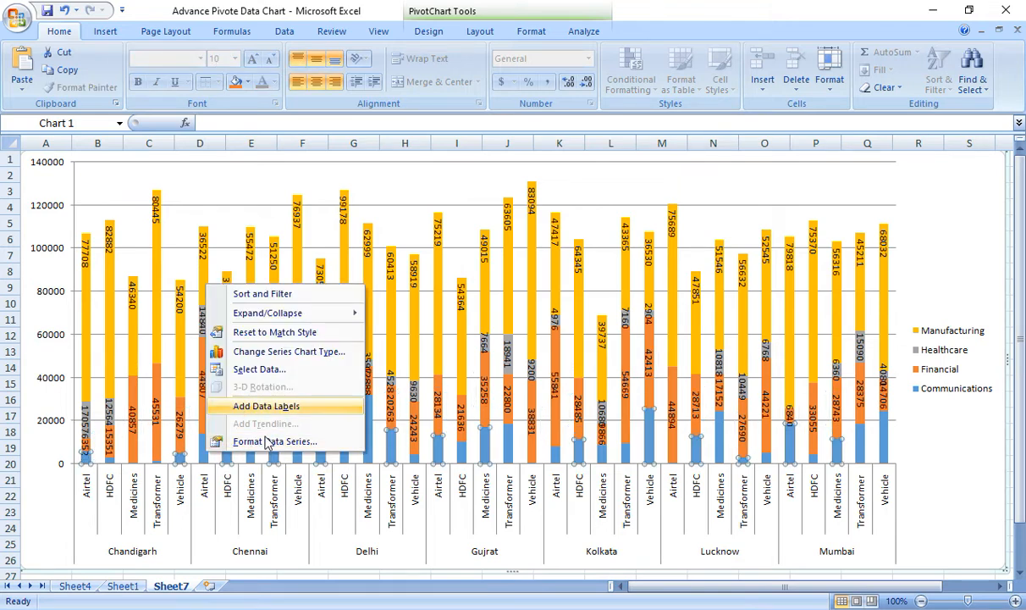
click(287, 405)
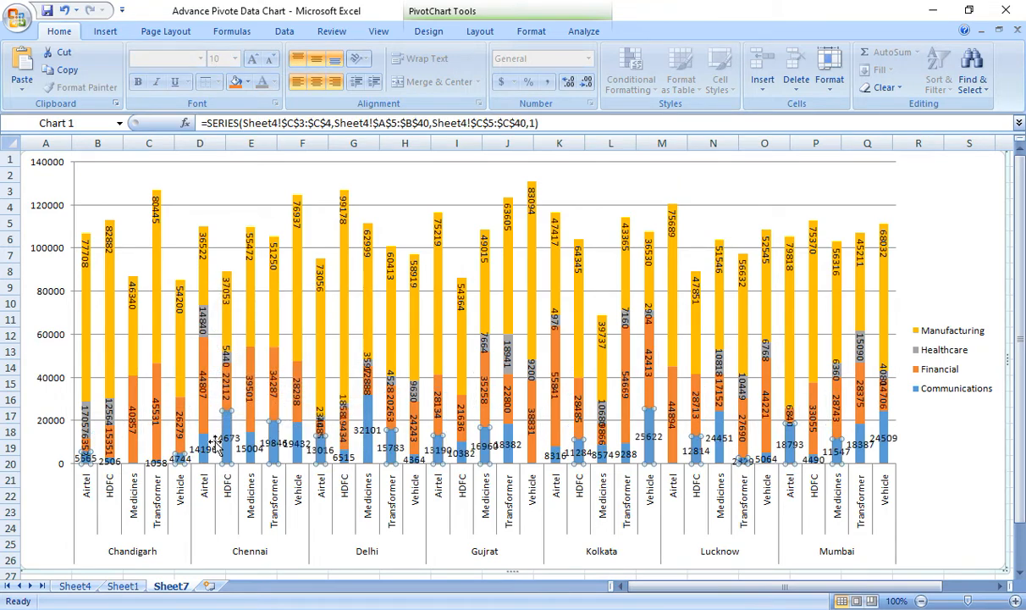
click(203, 451)
right_click(204, 453)
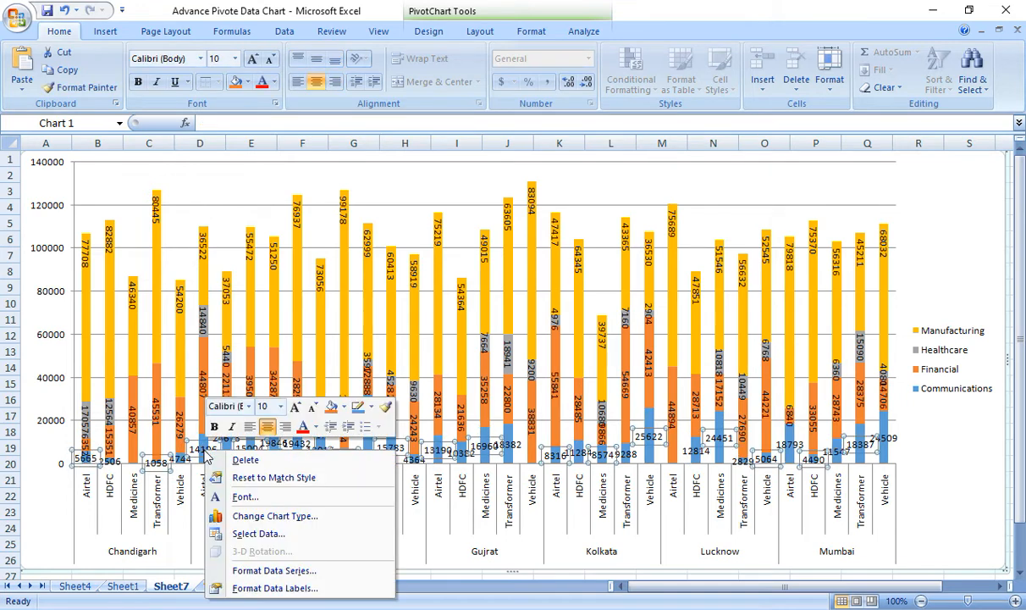
click(285, 590)
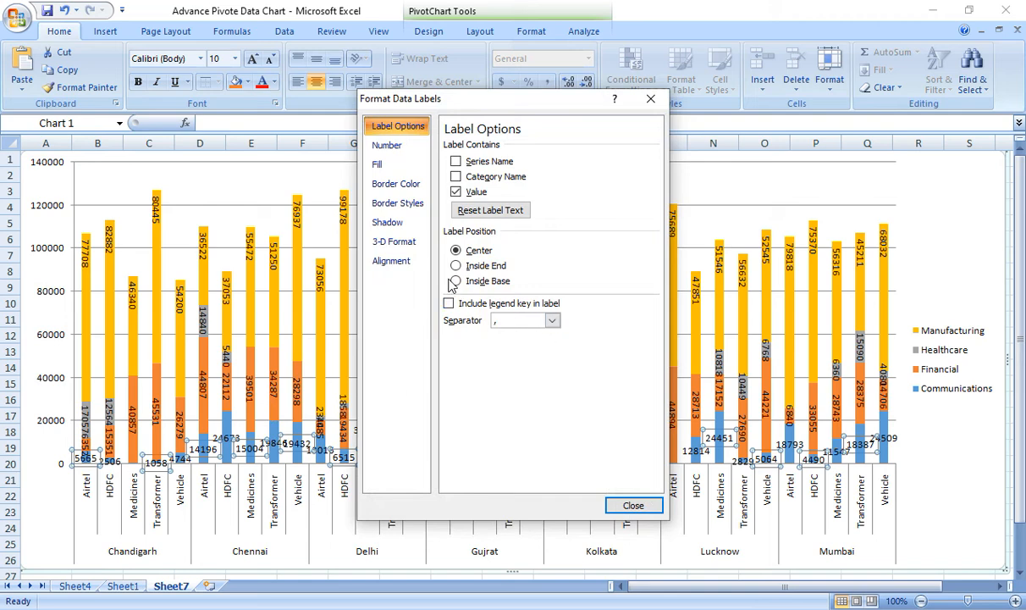
click(403, 265)
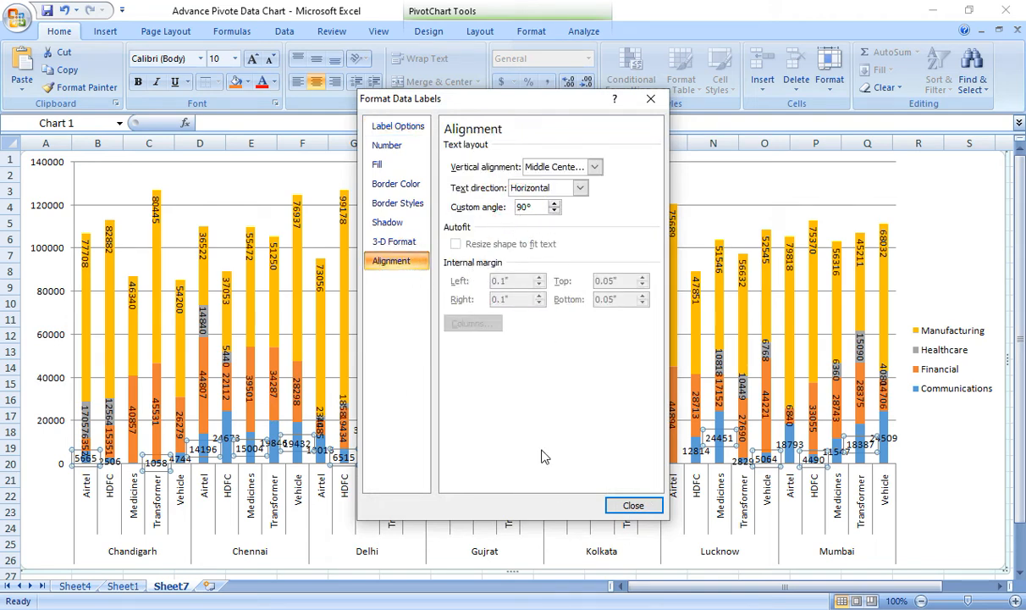
click(633, 505)
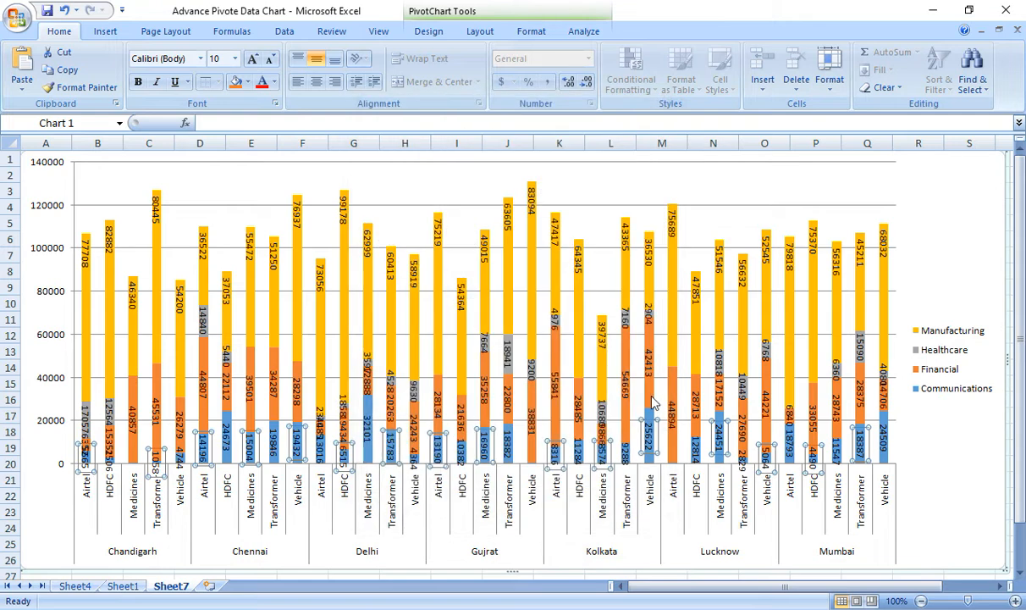
- Shrink the PivotChart from its lower corner so it ends at about column R and row 25
click(828, 454)
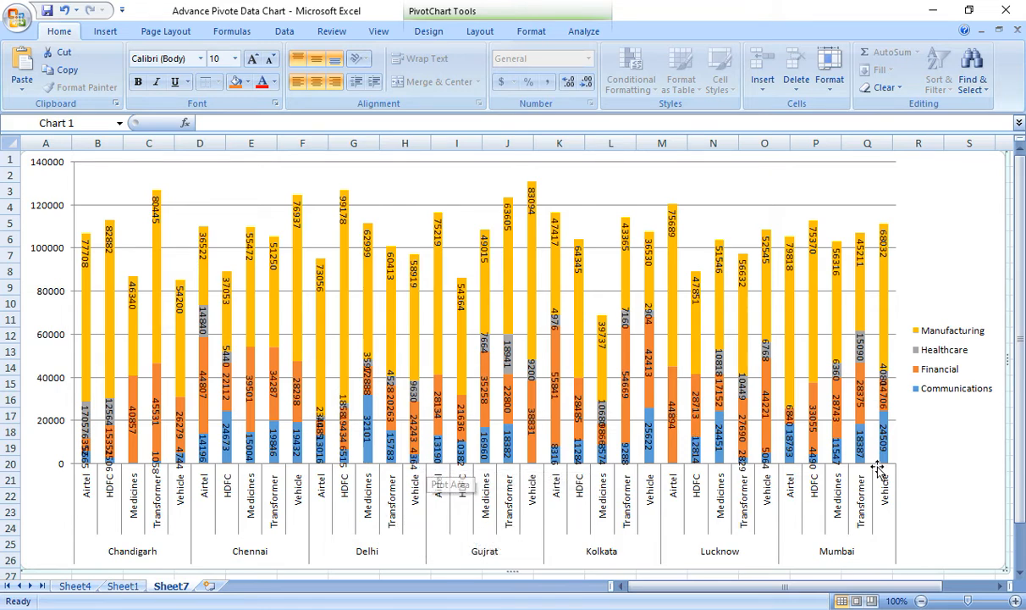
click(939, 474)
drag(1003, 567, 947, 553)
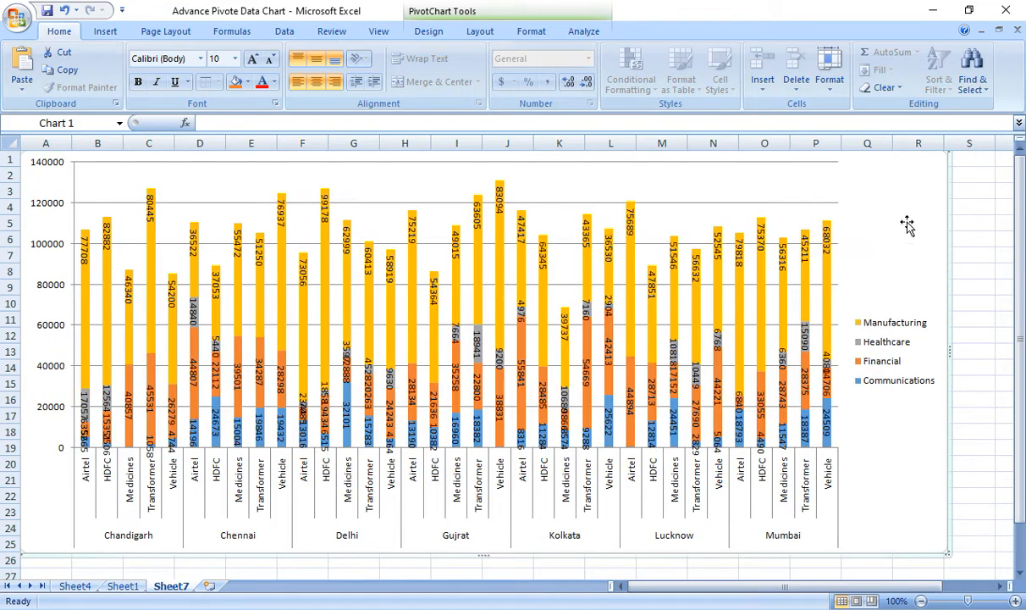
- Apply a linear gradient fill to the chart area of the PivotChart
right_click(906, 219)
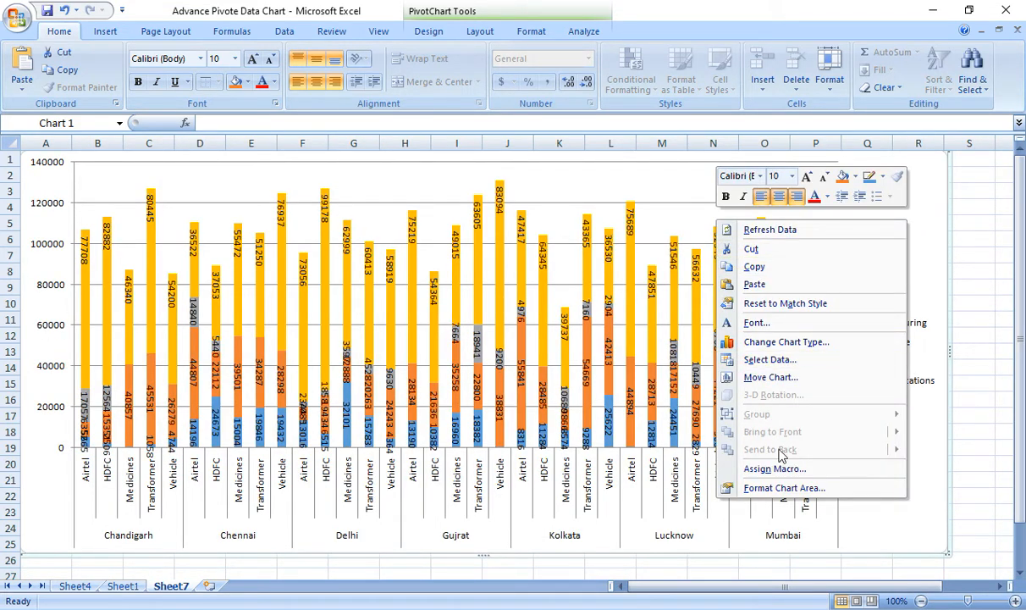
click(786, 489)
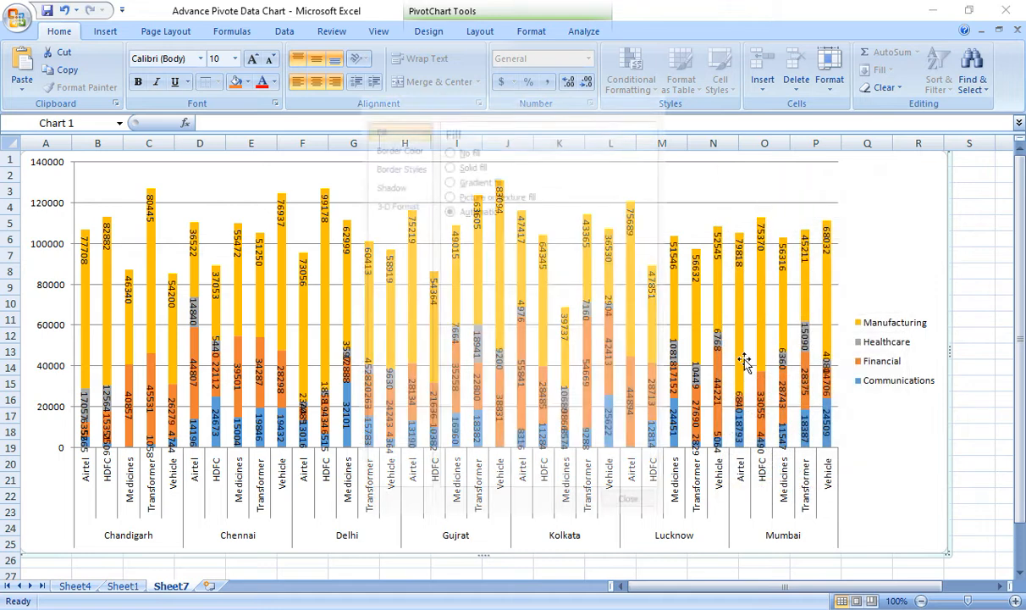
click(448, 163)
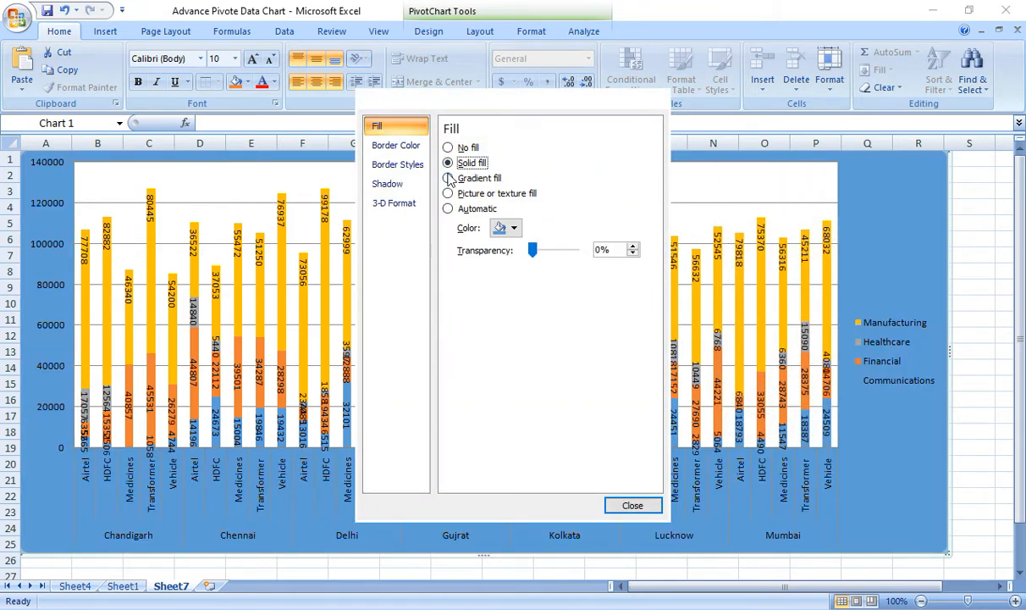
click(447, 179)
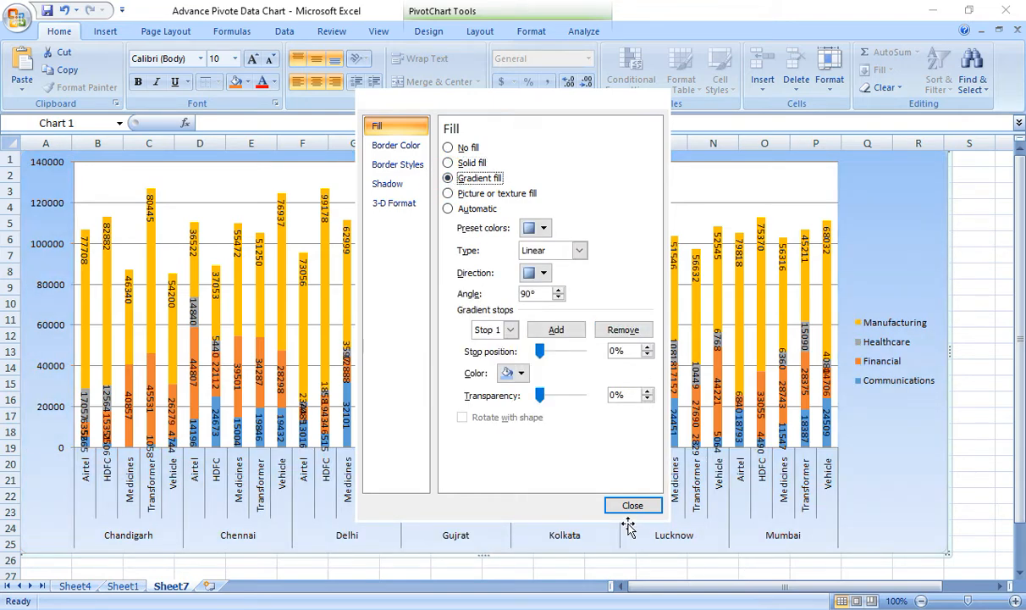
- Apply a linear gradient fill to the plot area of the PivotChart
click(786, 188)
right_click(785, 189)
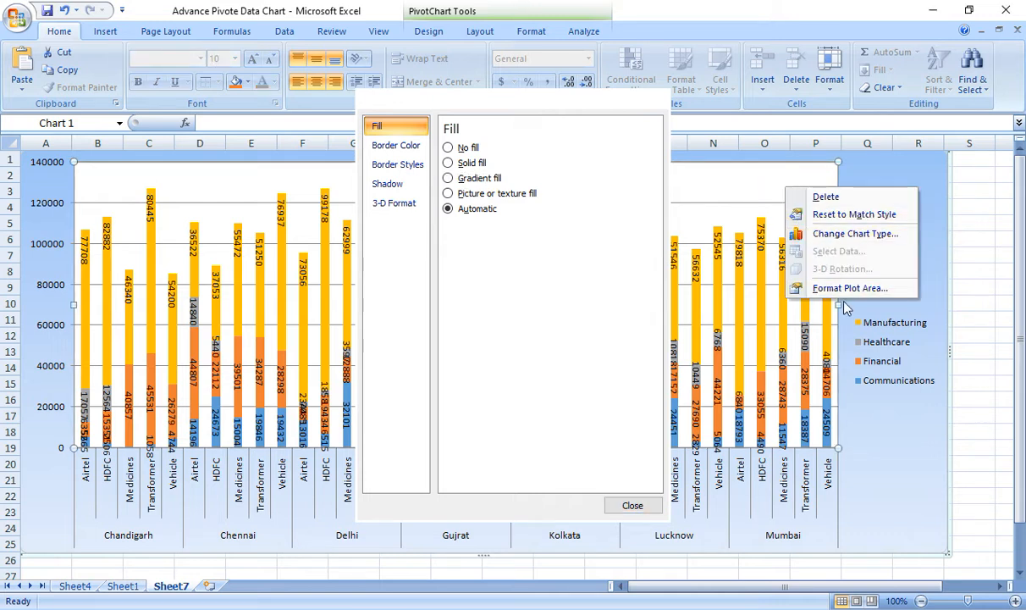
click(849, 288)
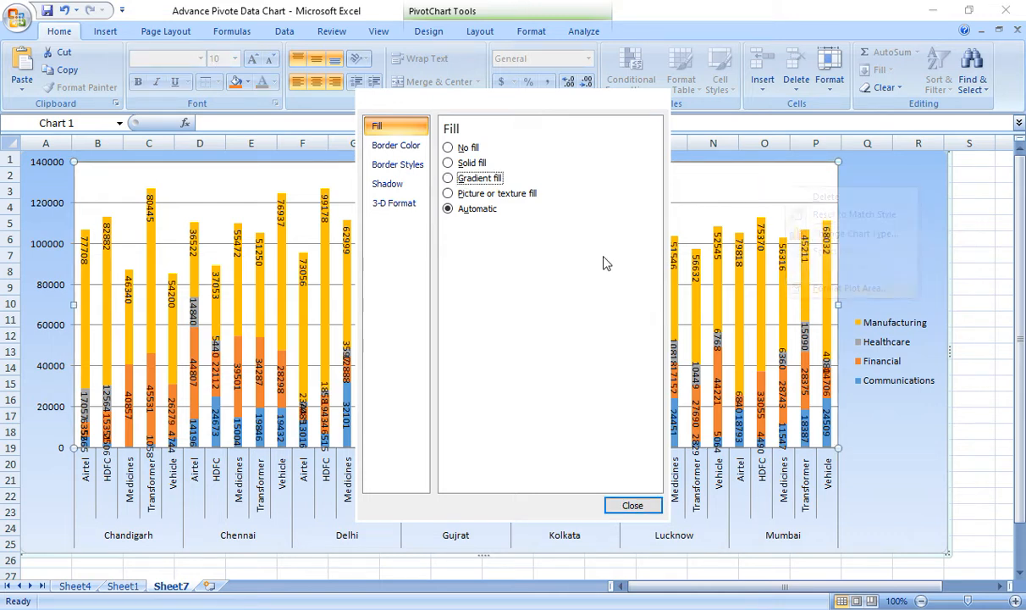
click(448, 179)
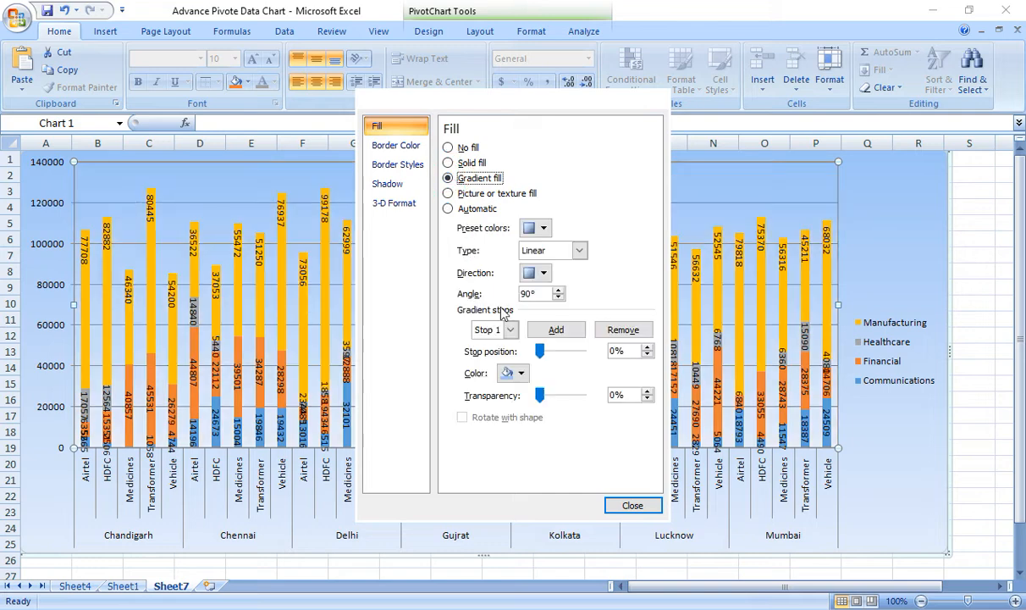
click(626, 504)
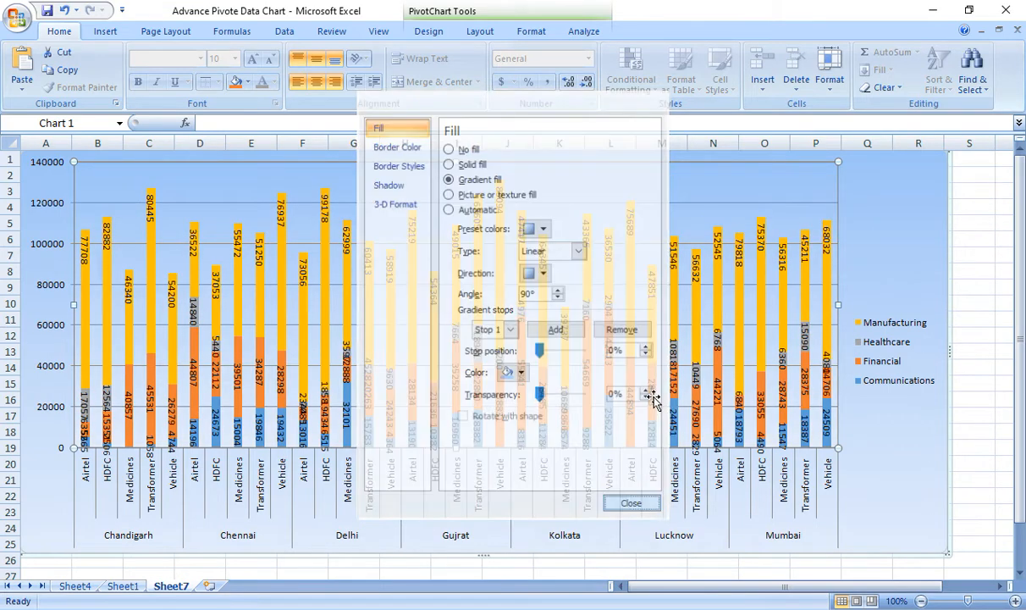
click(906, 300)
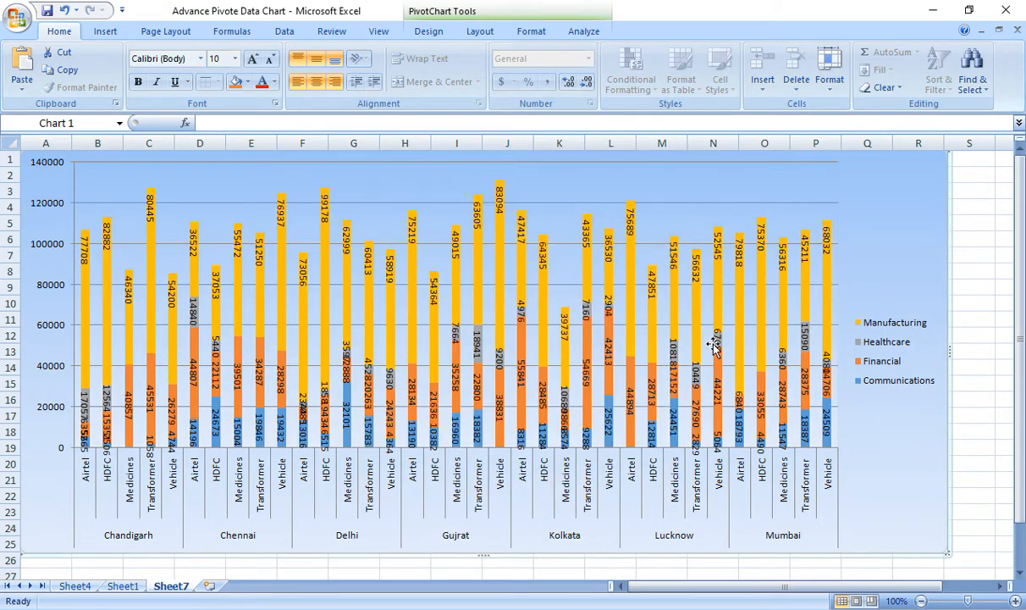
scroll(614, 320, down, 4)
scroll(614, 321, up, 4)
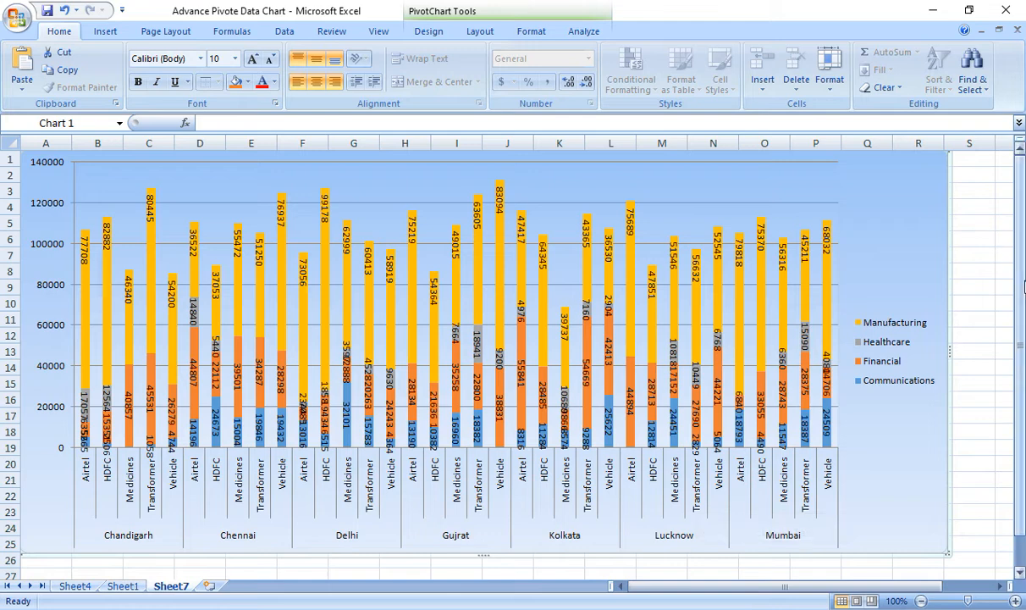
click(458, 172)
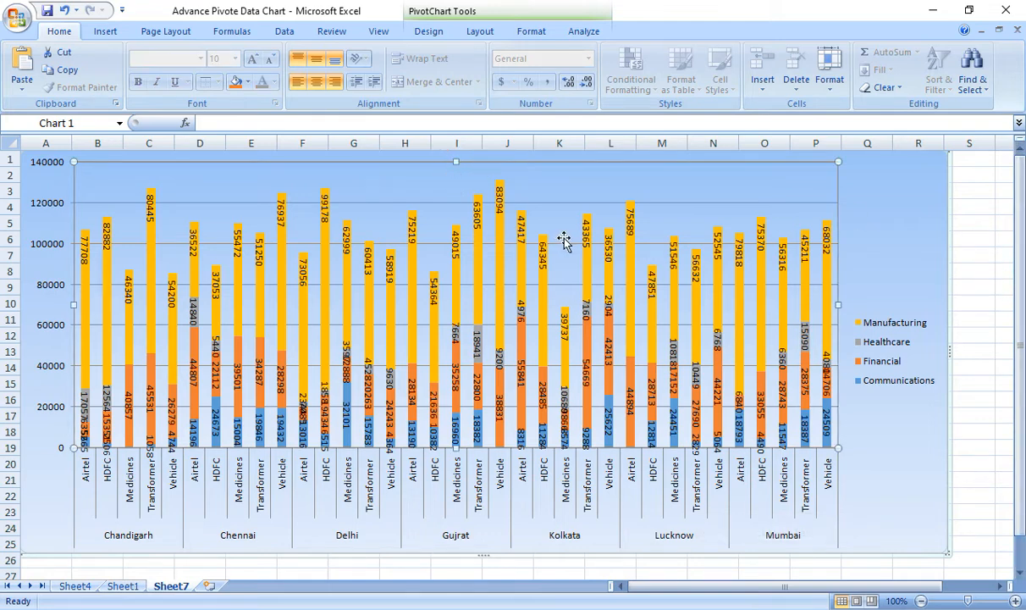
- Make the PivotChart taller, keeping its top edge at row 1 and extending its bottom edge below row 27
click(907, 267)
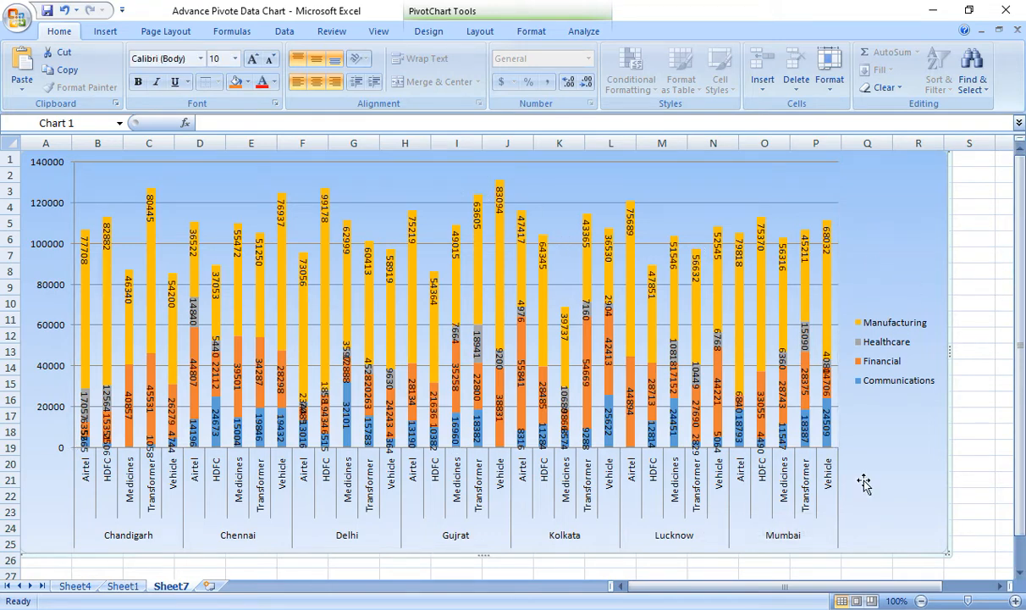
drag(485, 555, 483, 569)
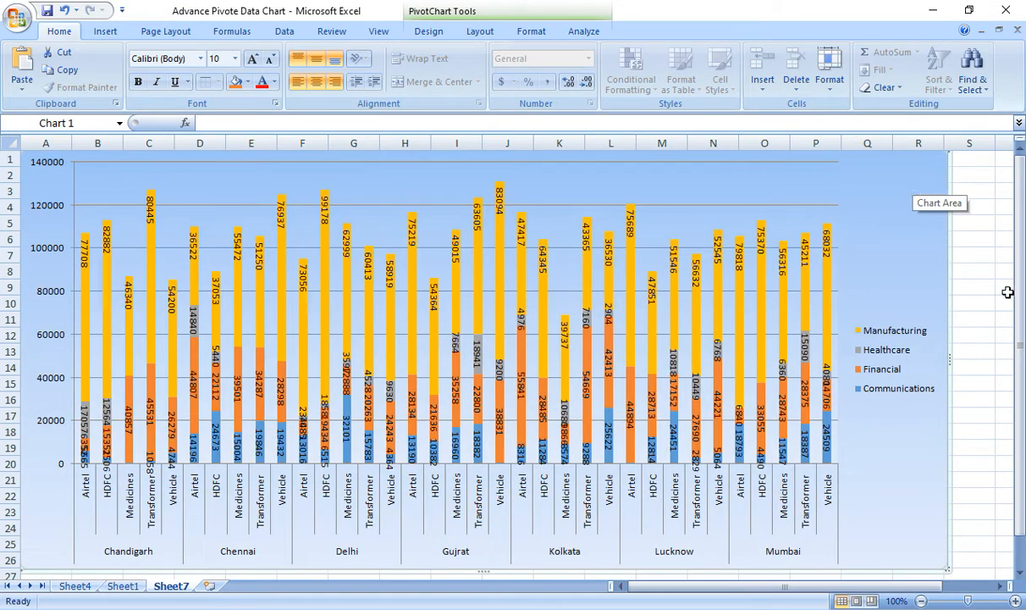
click(843, 197)
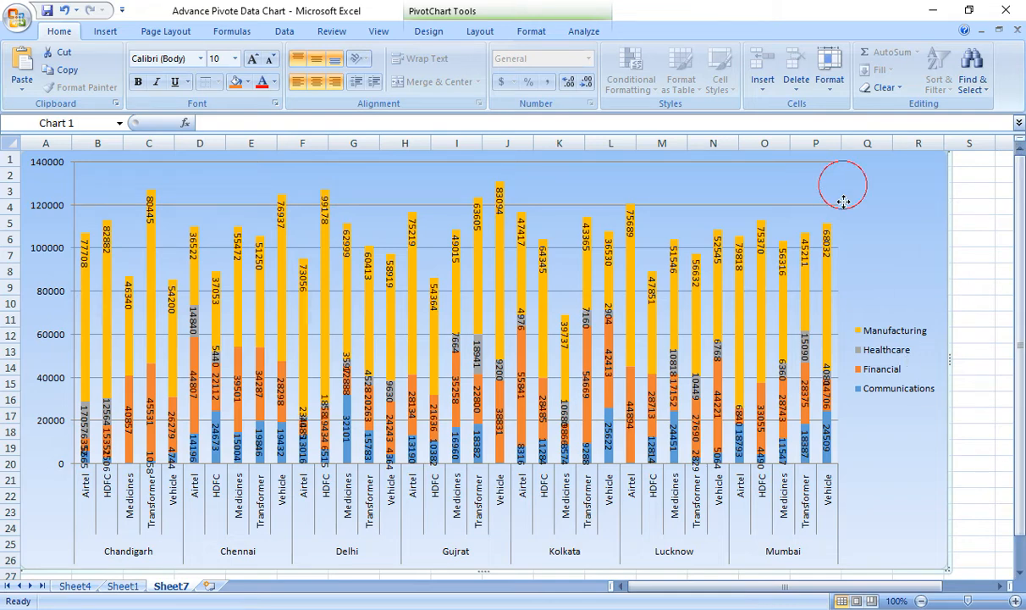
drag(843, 202, 841, 218)
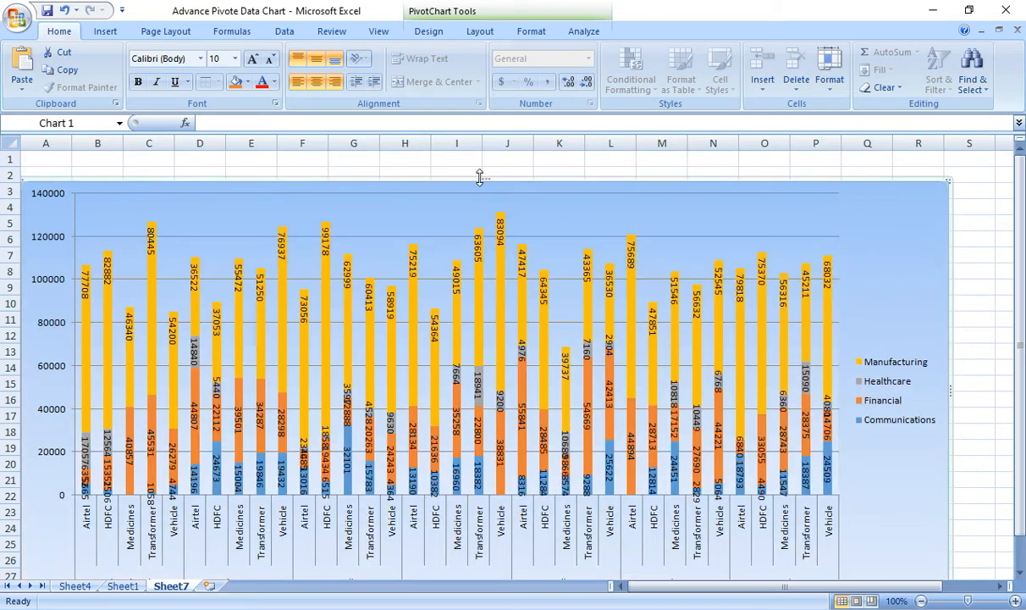
drag(480, 178, 480, 153)
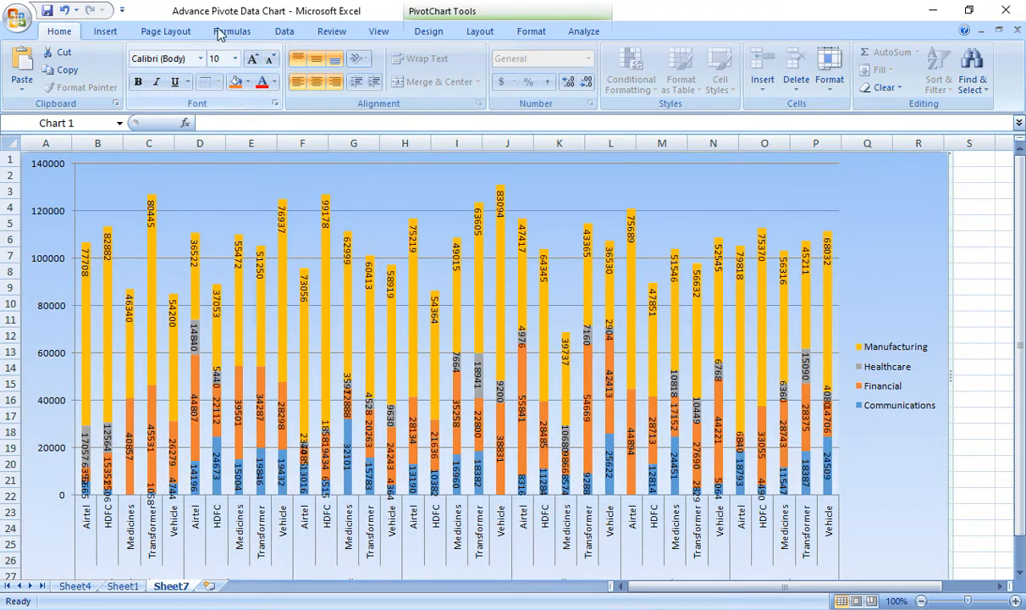
click(105, 31)
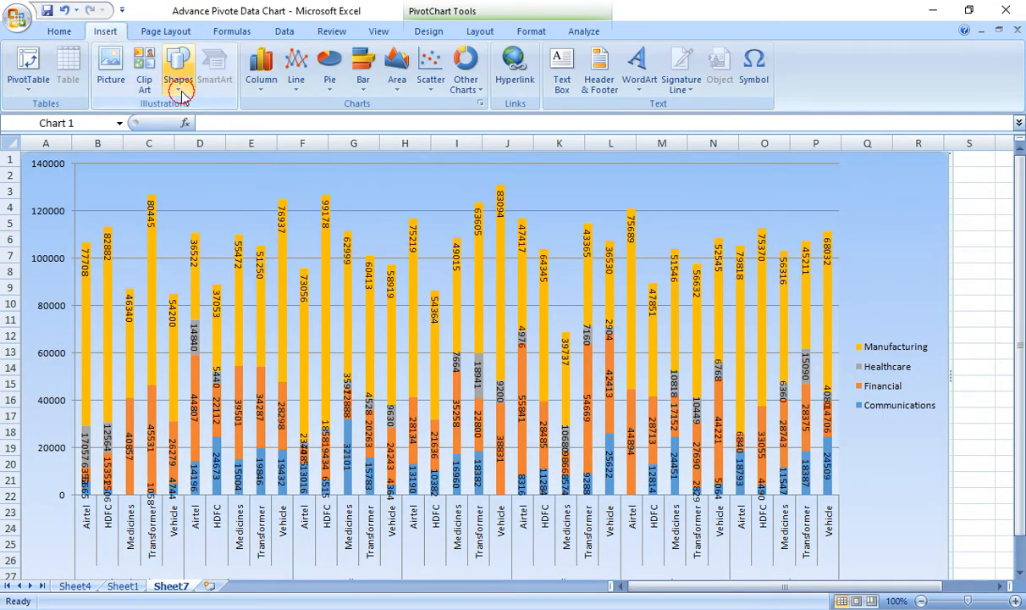
click(179, 91)
click(173, 128)
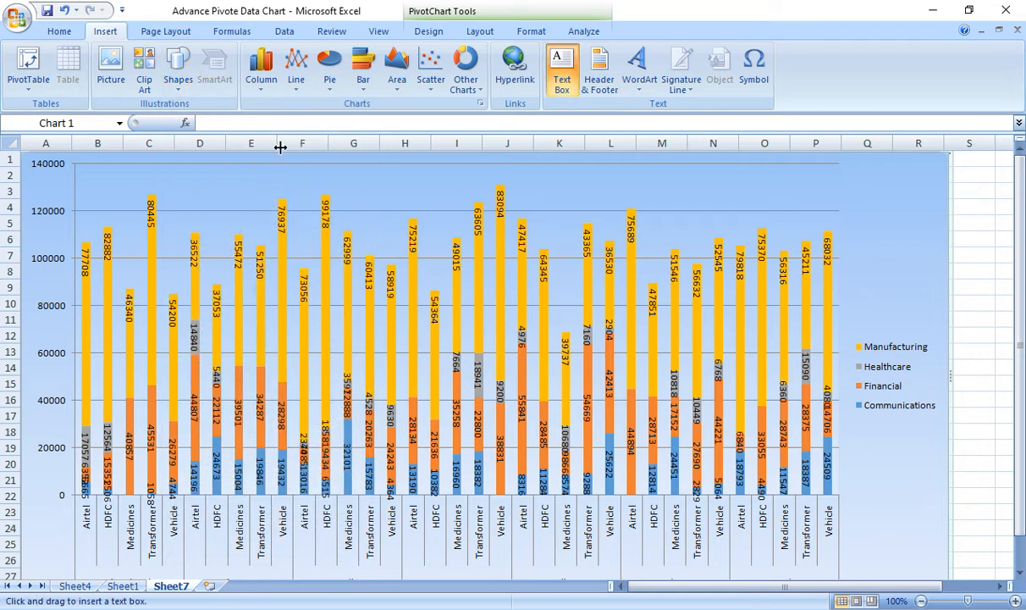
mouse_move(237, 161)
mouse_down()
mouse_move(400, 223)
mouse_move(699, 231)
mouse_move(818, 223)
mouse_move(824, 205)
mouse_up()
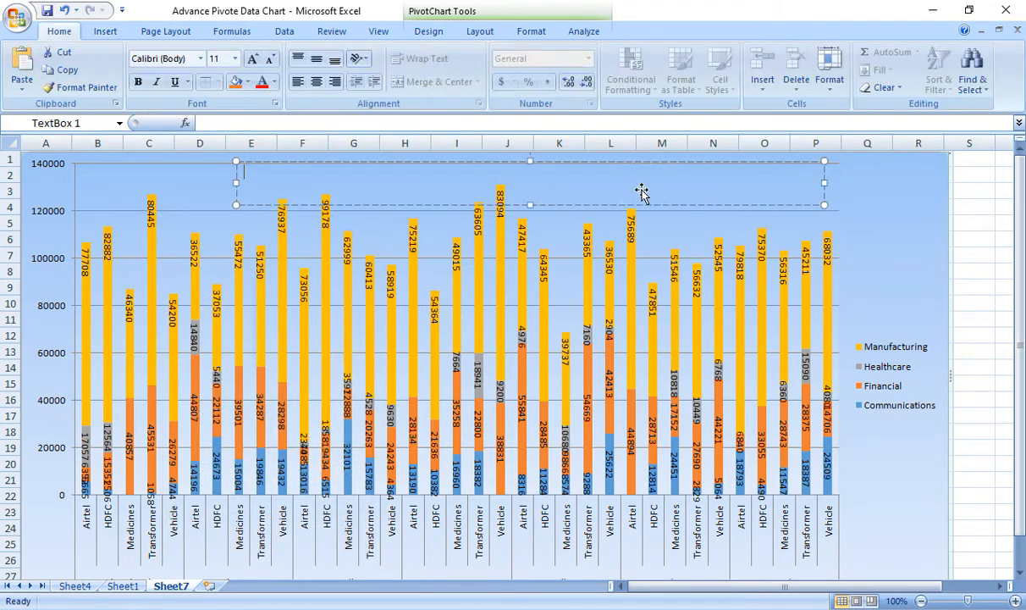
click(615, 160)
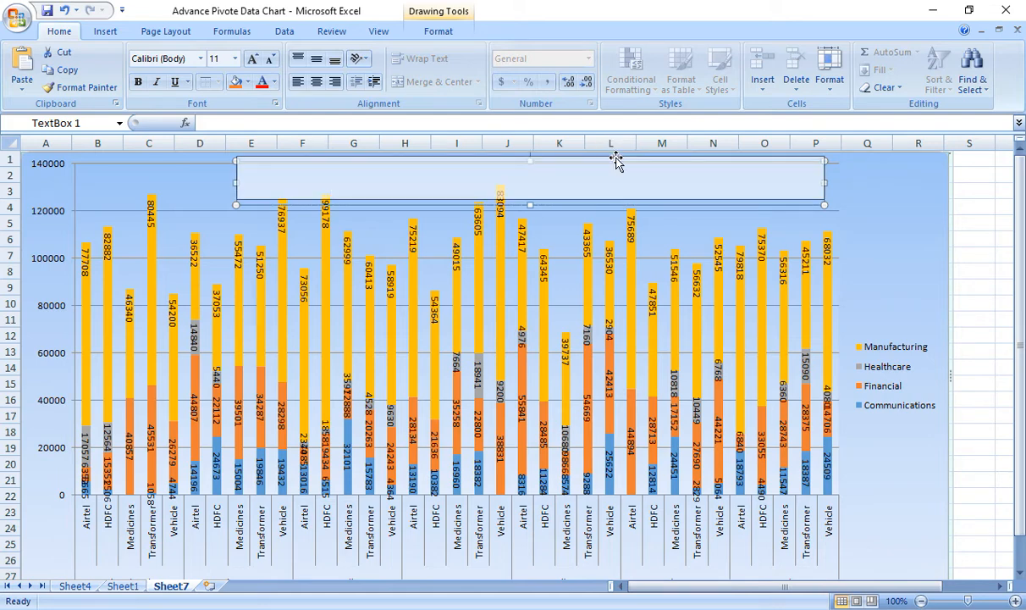
click(355, 177)
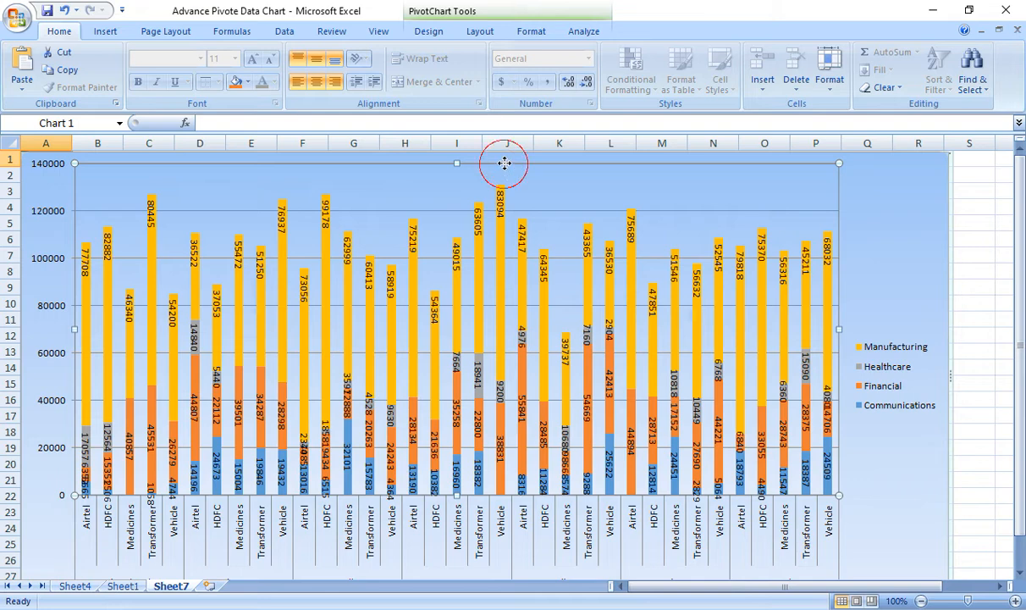
click(550, 164)
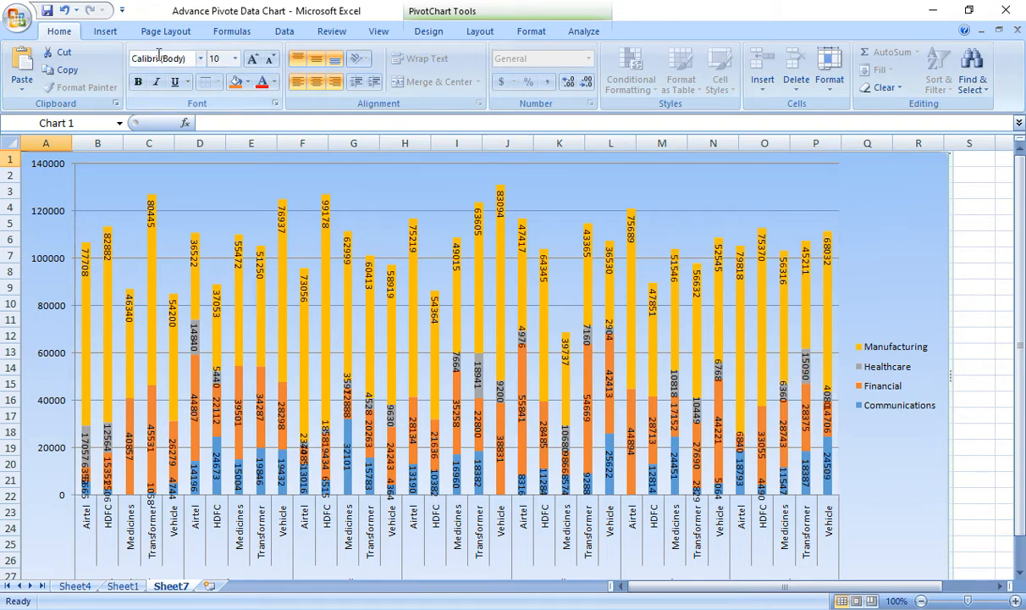
- Insert a text box across the upper edge of the PivotChart with the centered title "Investment Data Charts"
click(105, 34)
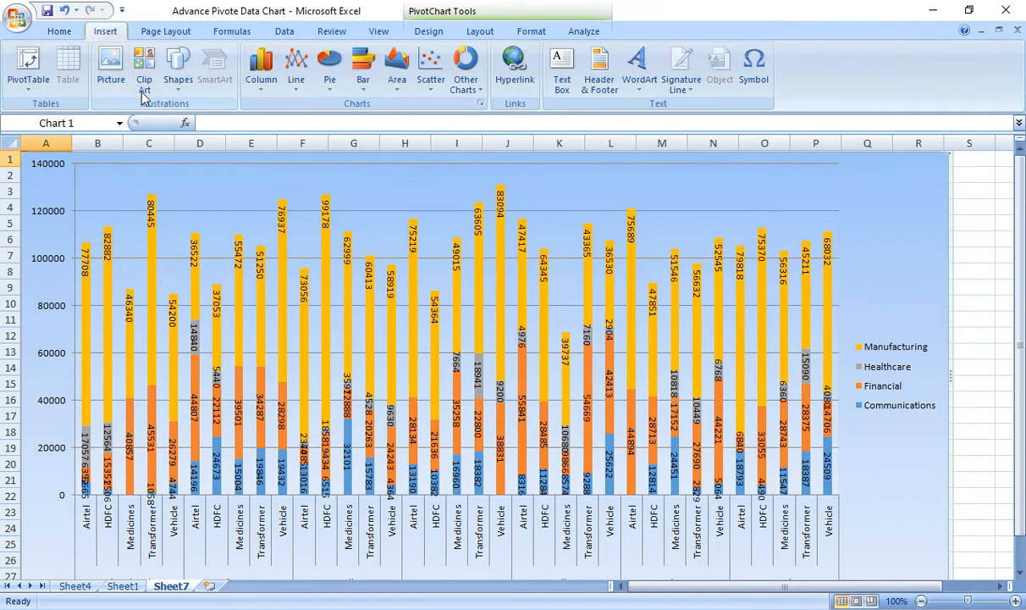
click(174, 90)
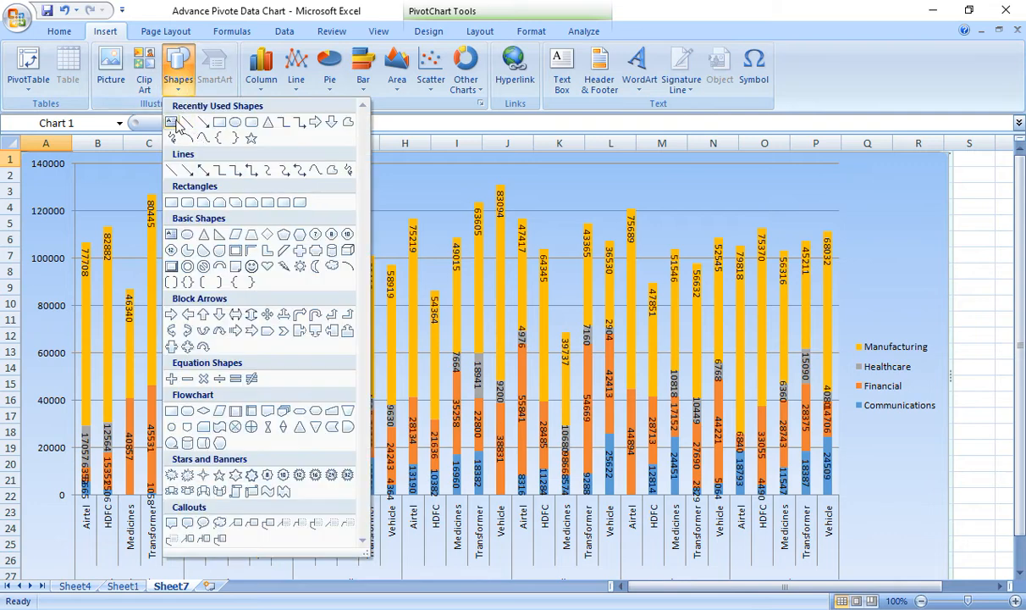
click(167, 119)
mouse_move(298, 151)
mouse_down()
mouse_move(404, 196)
mouse_move(673, 214)
mouse_move(818, 187)
mouse_move(771, 179)
mouse_up()
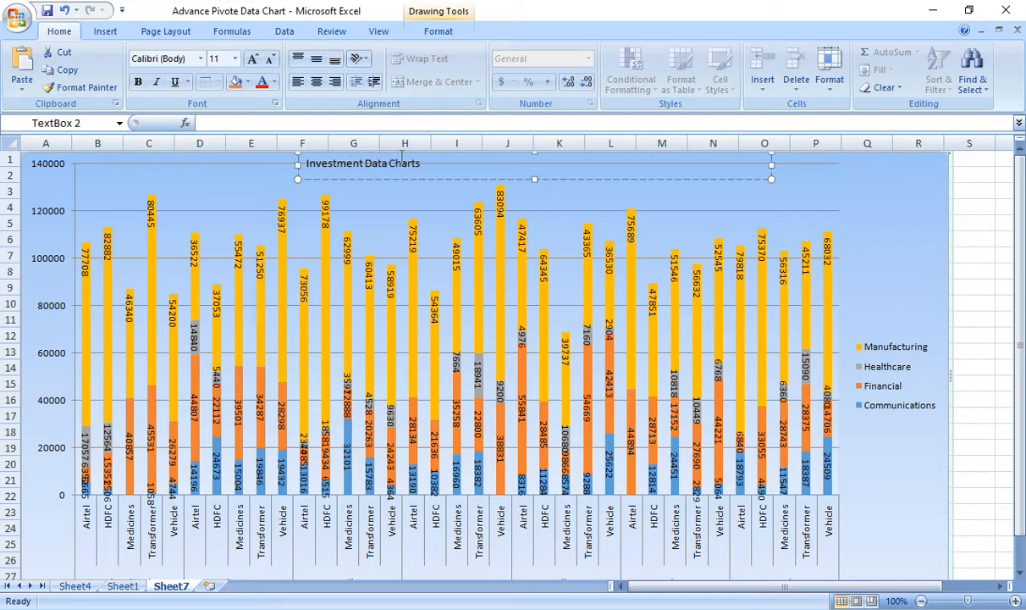
click(301, 163)
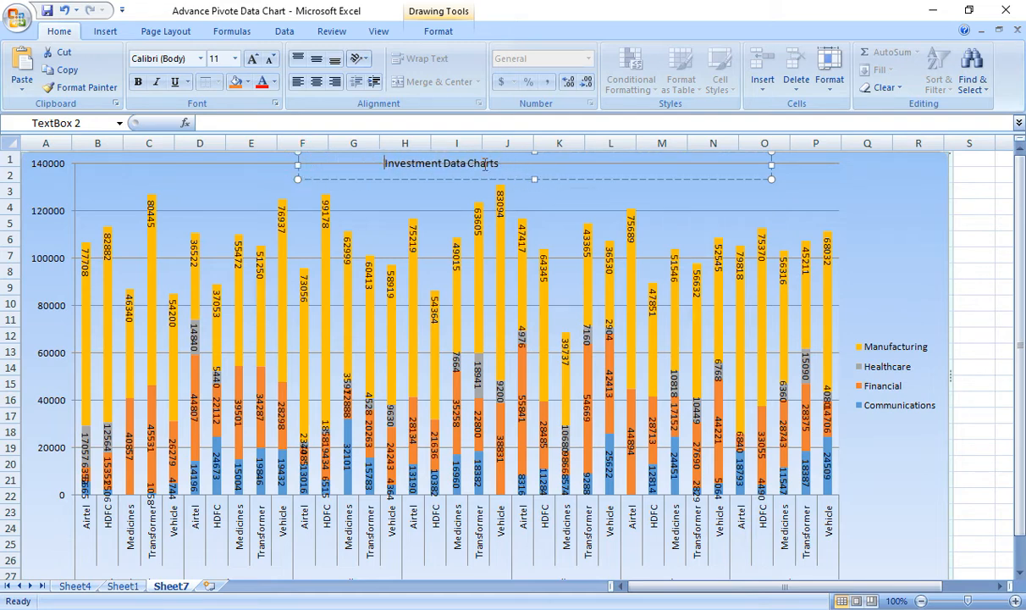
key(ctrl+e)
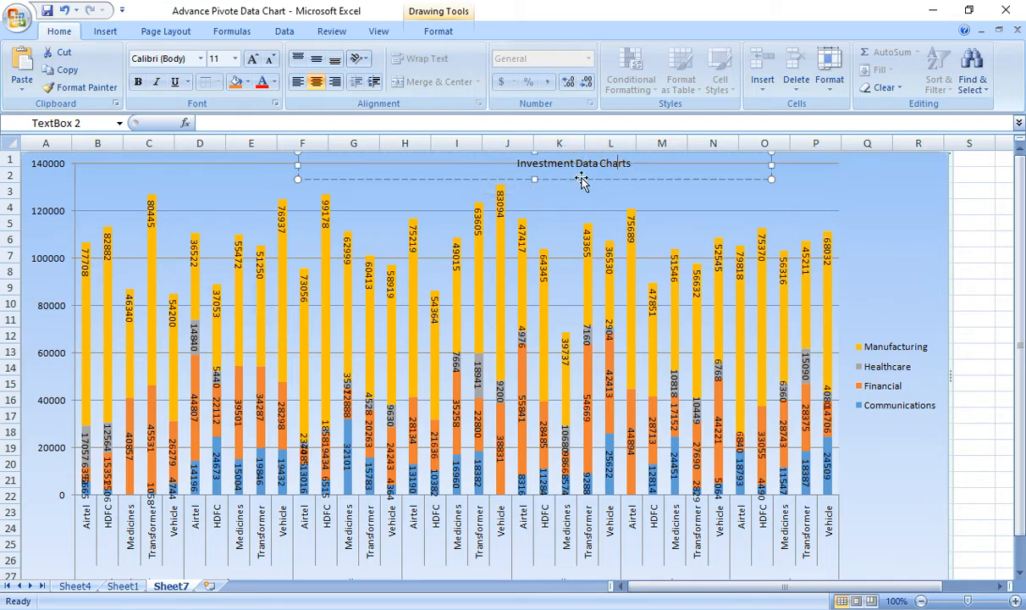
- Set the font size of the chart's text box title "Investment Data Charts" to 24
click(635, 169)
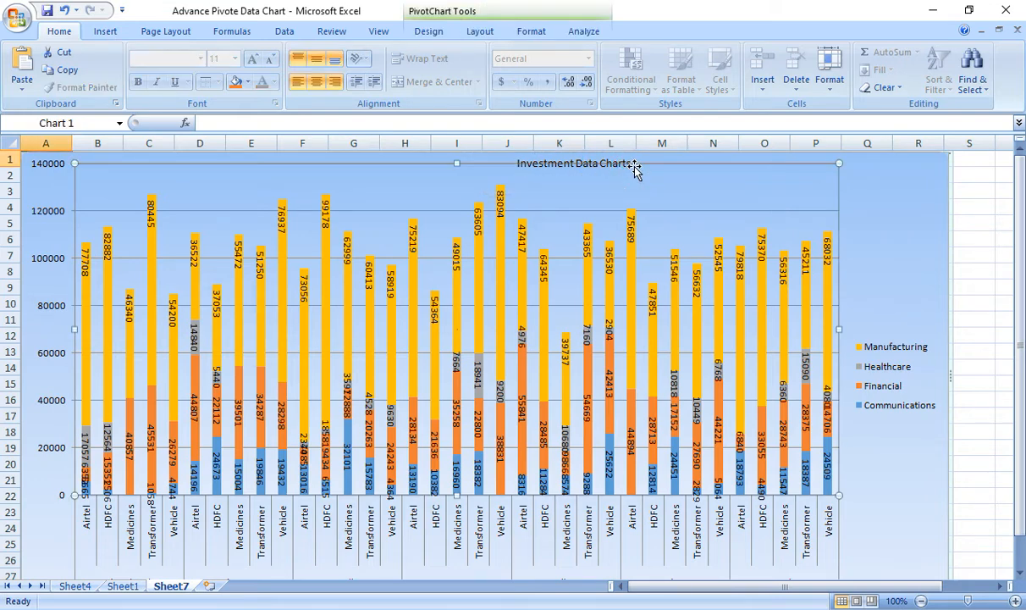
click(605, 175)
right_click(613, 169)
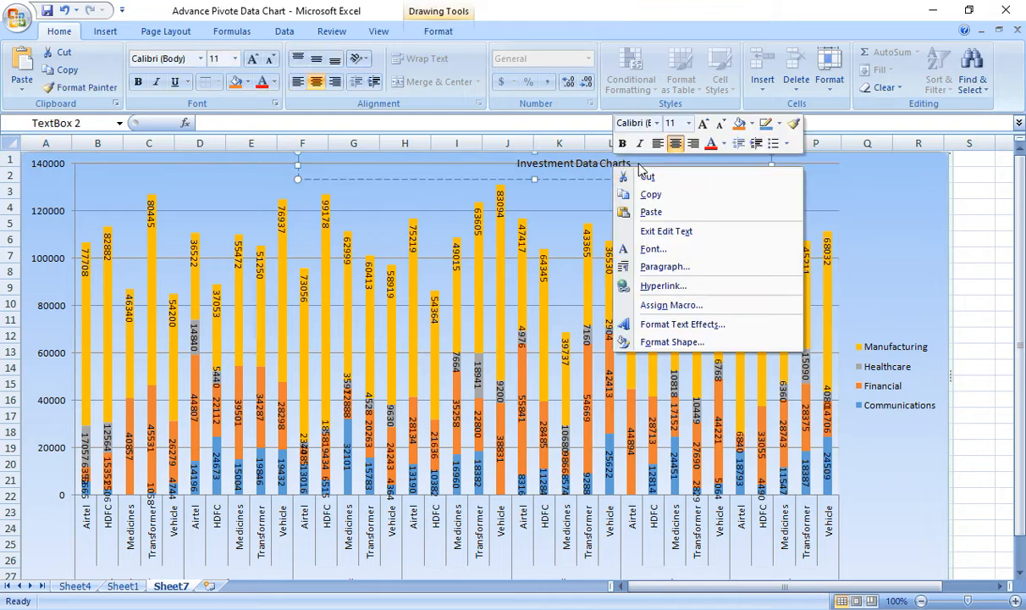
click(676, 233)
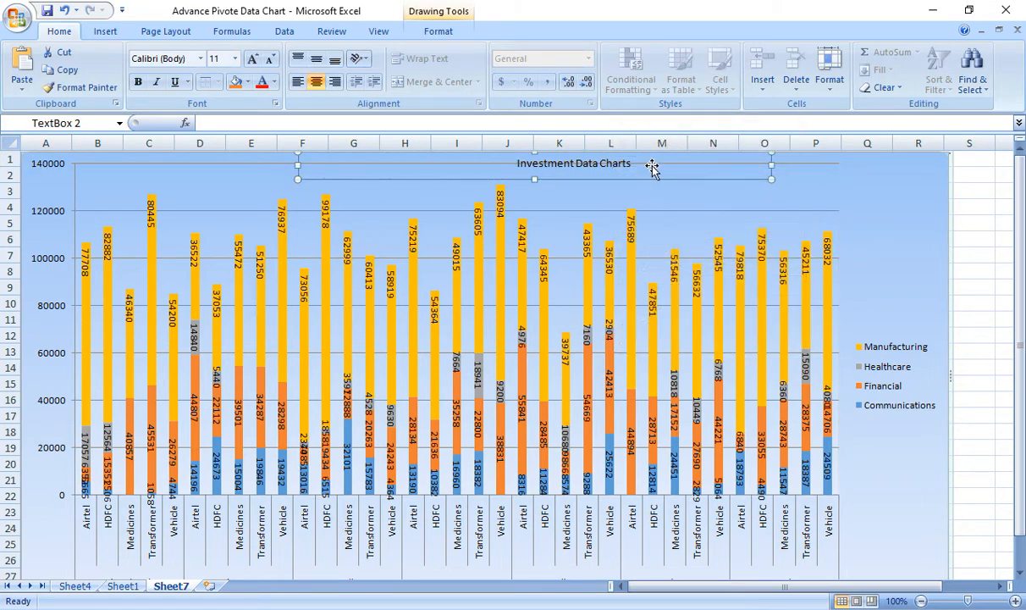
drag(633, 163, 427, 163)
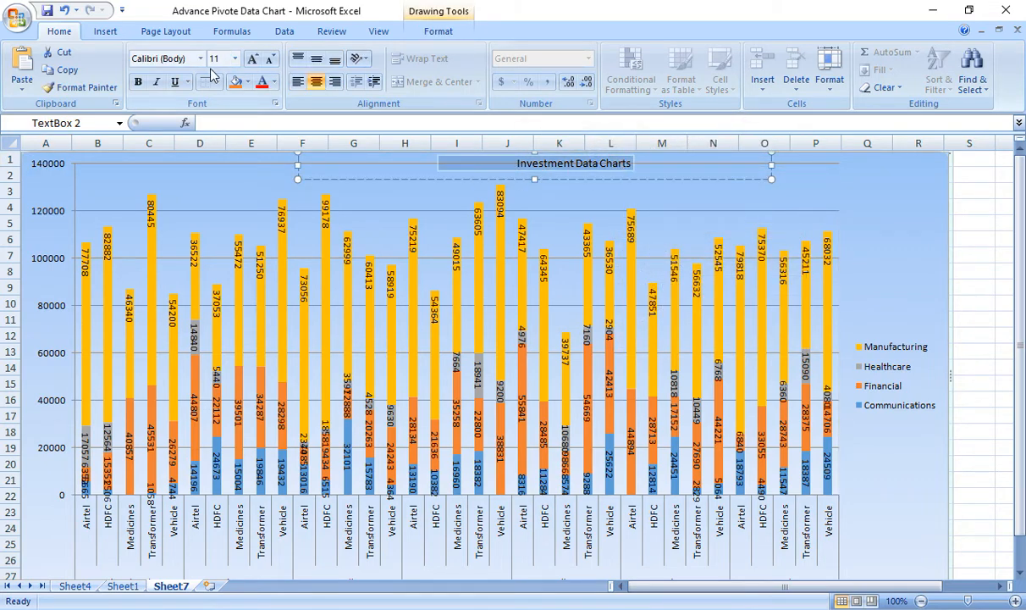
click(236, 59)
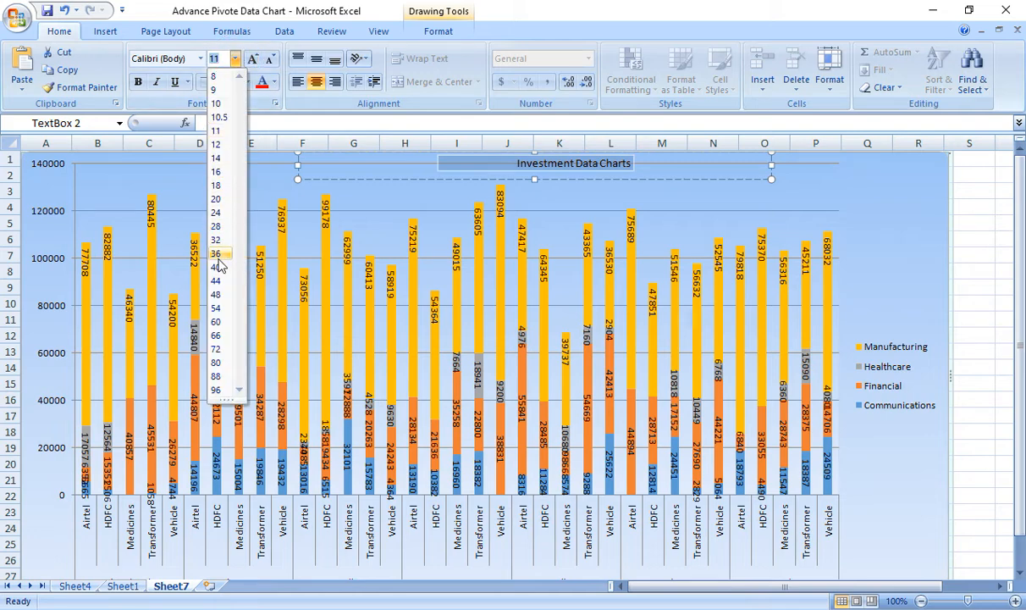
click(221, 215)
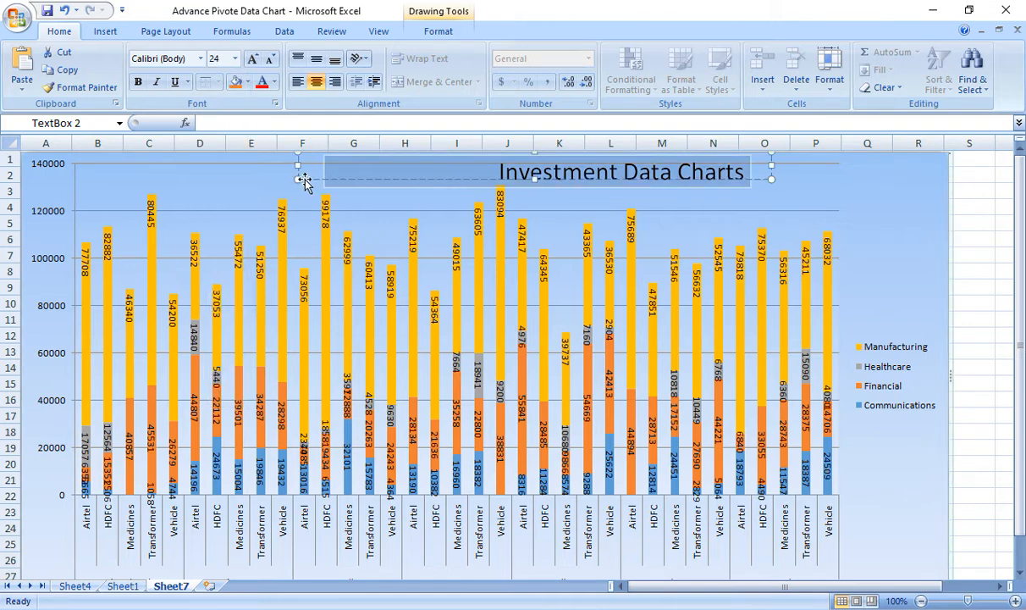
- Make the title text box about 0.58" tall to fit its text and shift it left so it spans columns D to M
drag(532, 177, 536, 196)
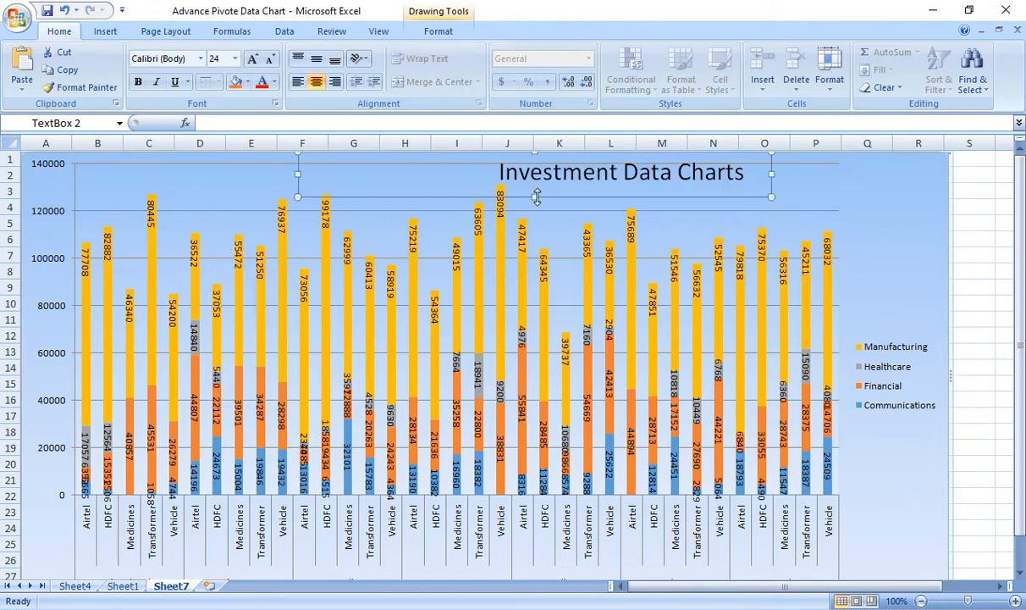
click(768, 160)
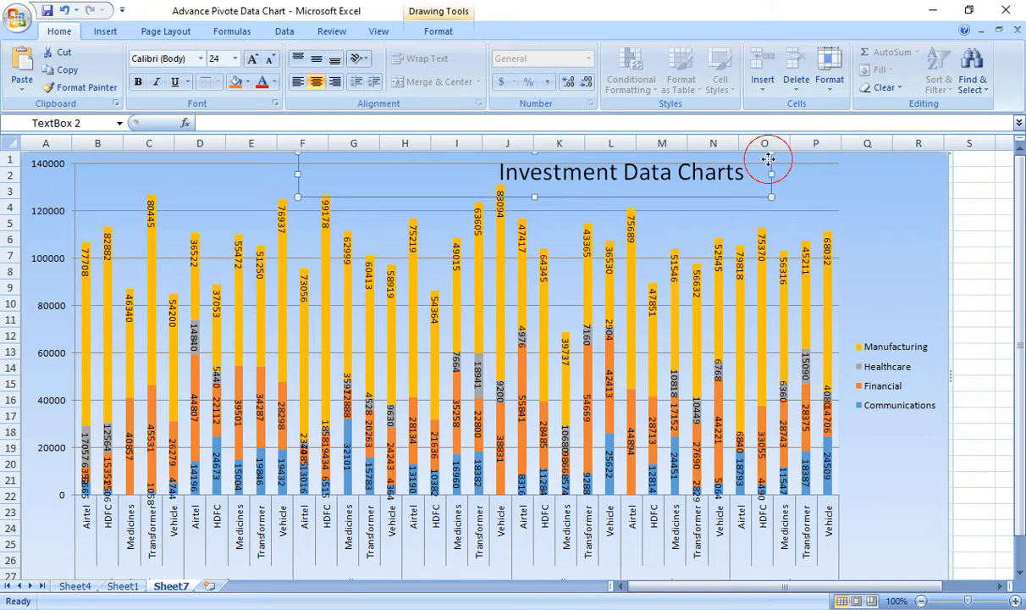
drag(710, 173, 699, 195)
click(692, 176)
click(712, 198)
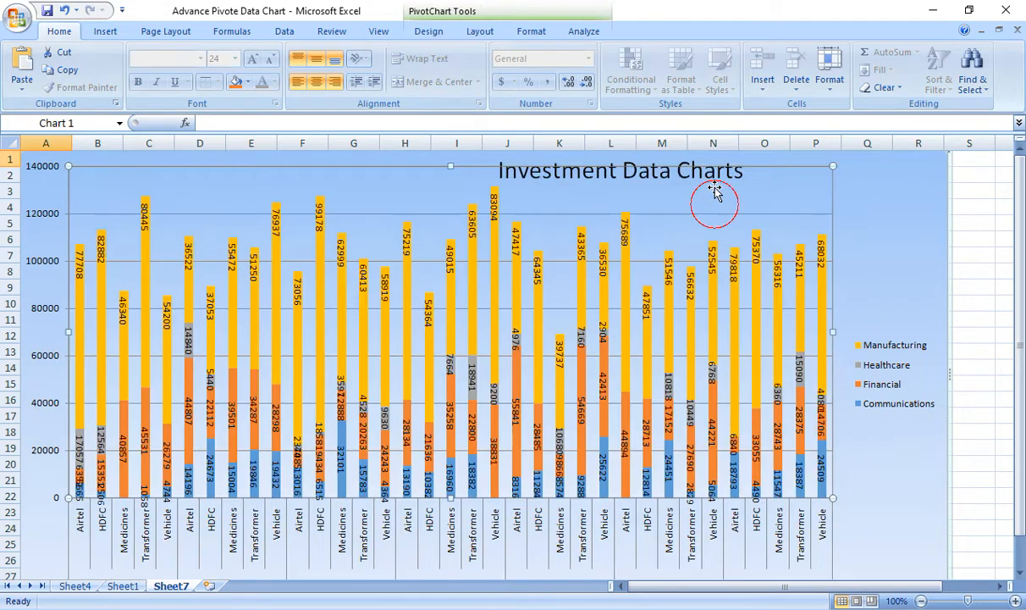
click(716, 170)
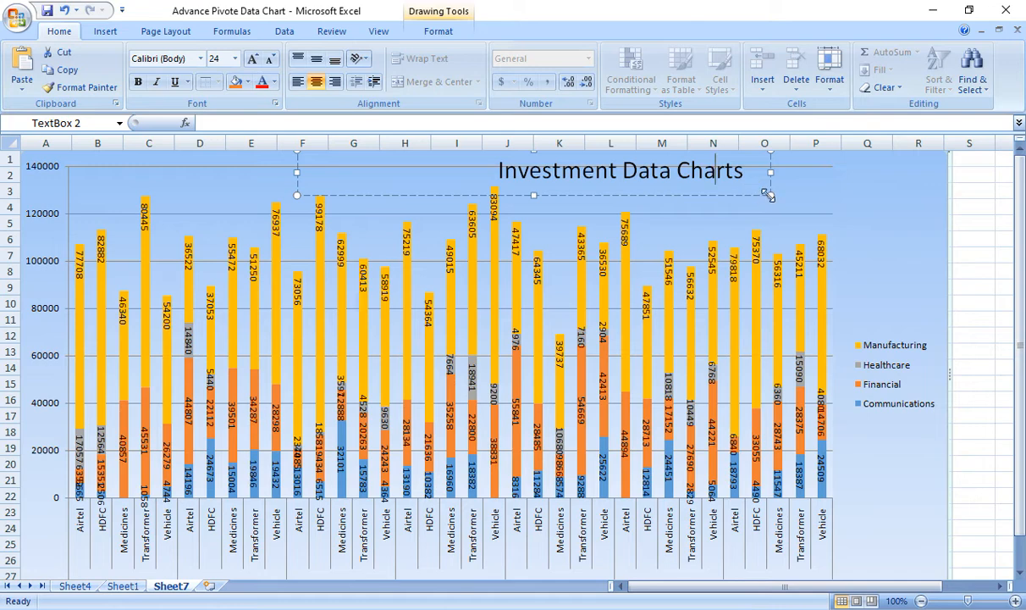
drag(767, 194, 657, 192)
click(618, 180)
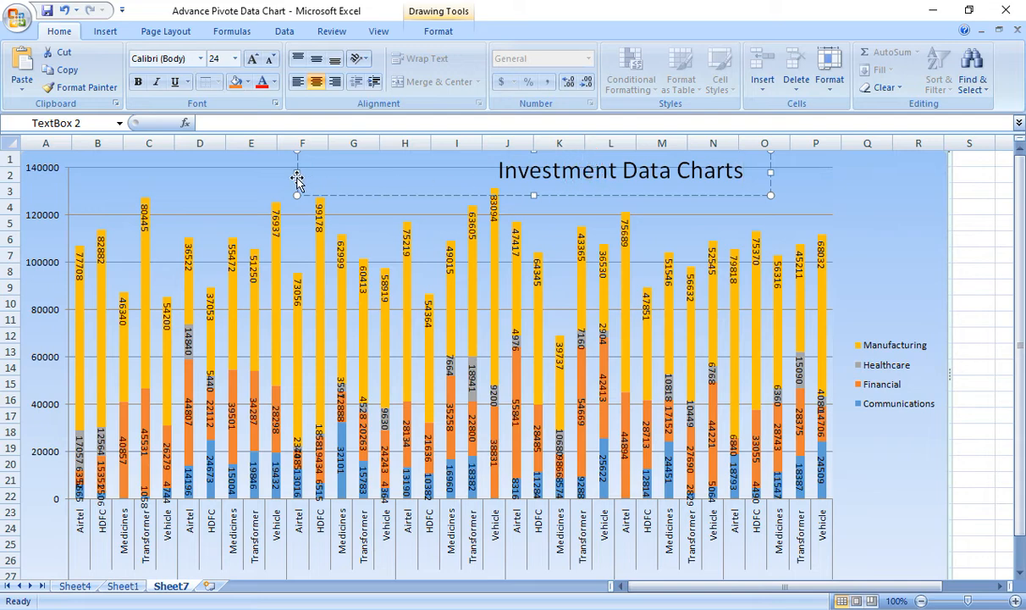
drag(294, 175, 214, 169)
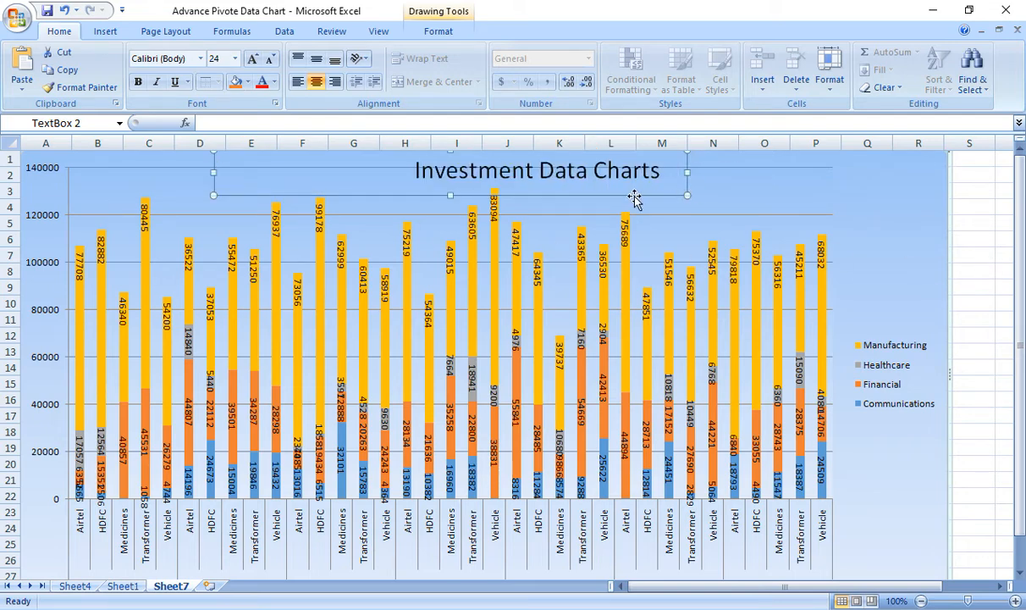
- Apply the gold, all-caps WordArt style to the text of the title text box
click(419, 12)
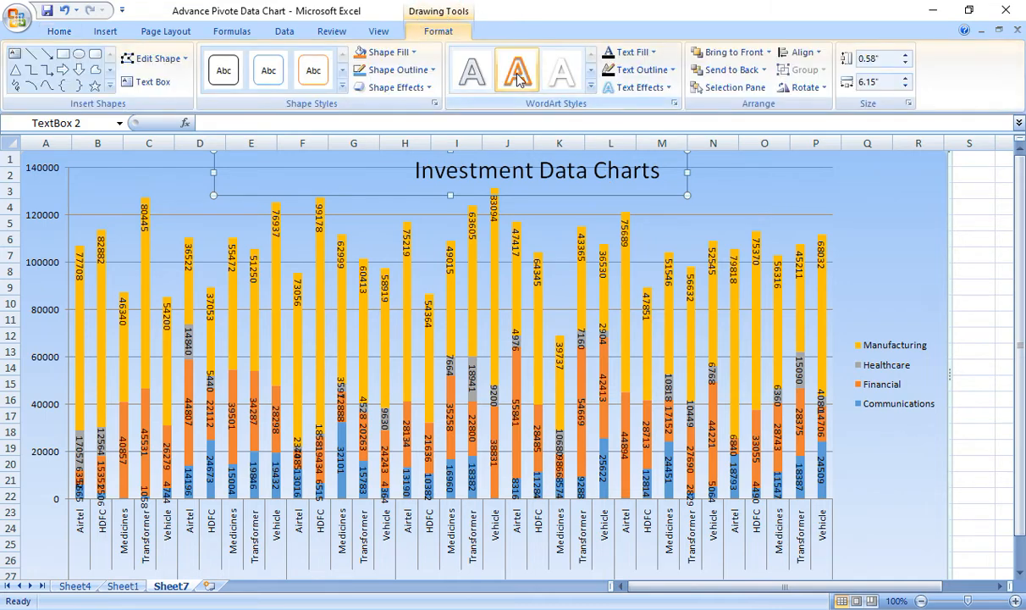
click(592, 86)
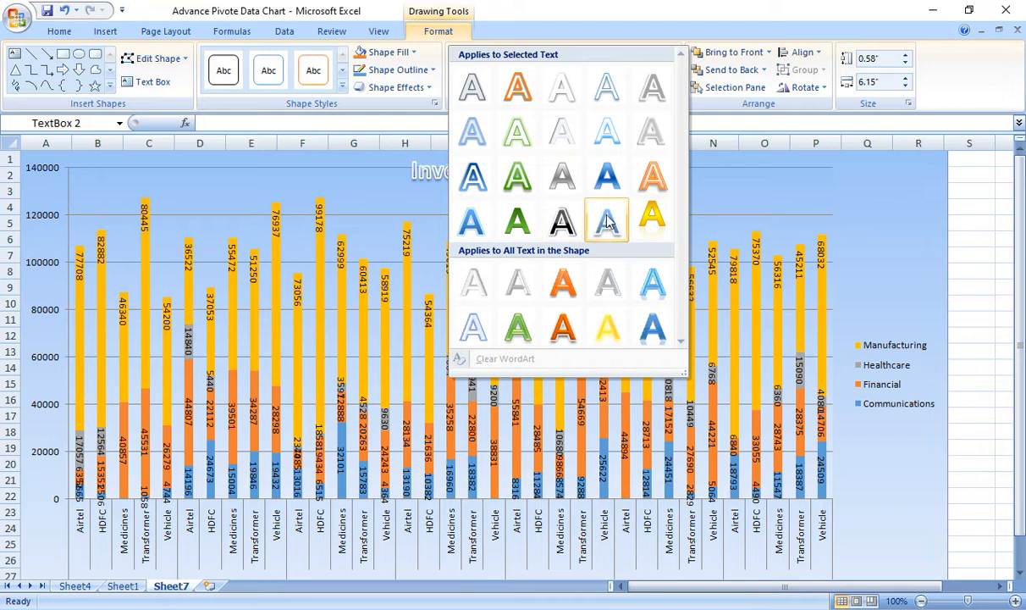
click(650, 217)
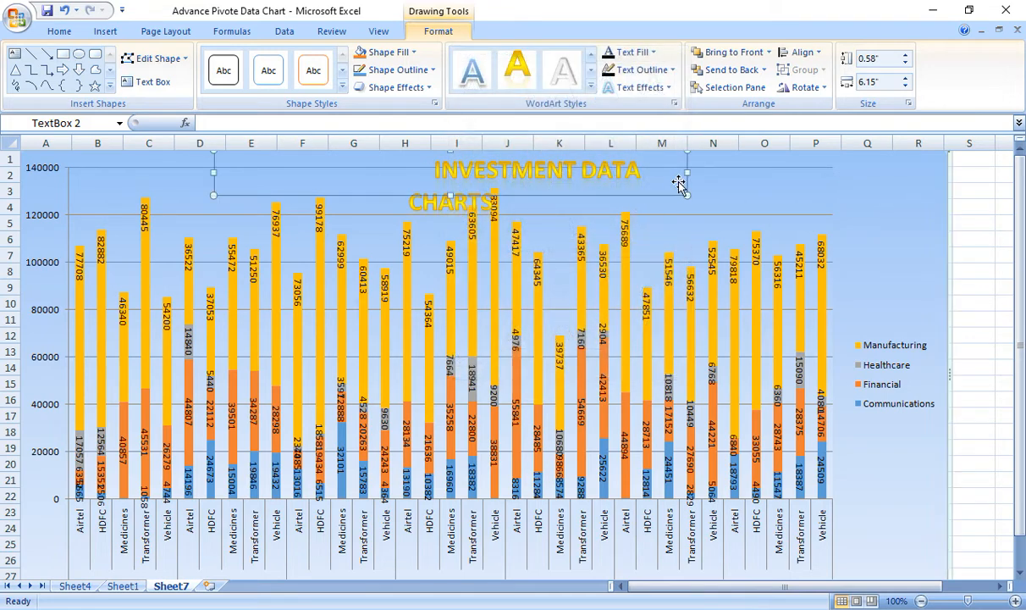
- Widen the title text box to about 7.31" so the title fits on one line, and move it slightly left over the plot
drag(687, 173, 778, 188)
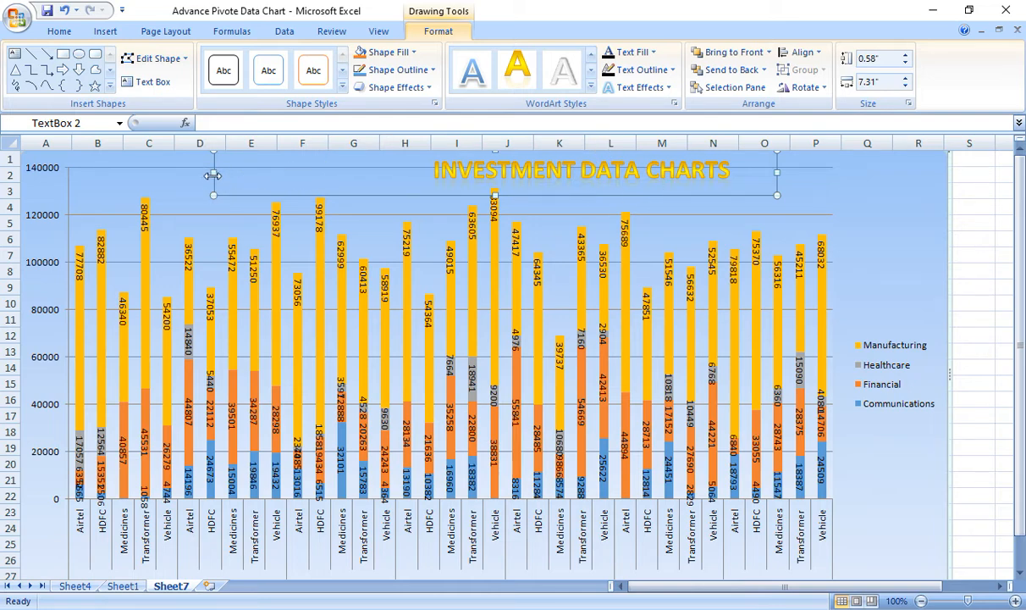
drag(212, 175, 184, 179)
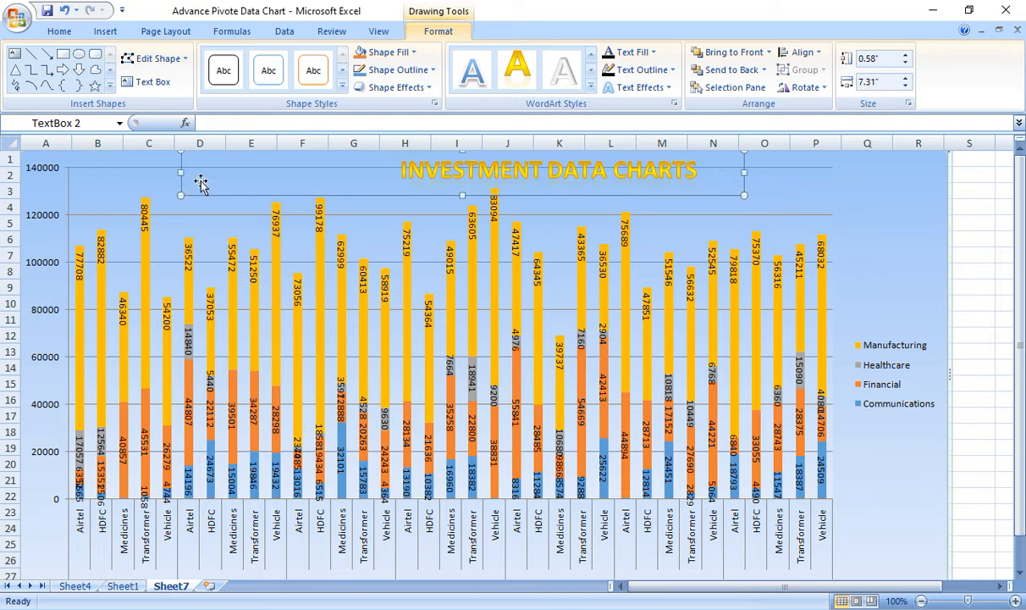
click(790, 195)
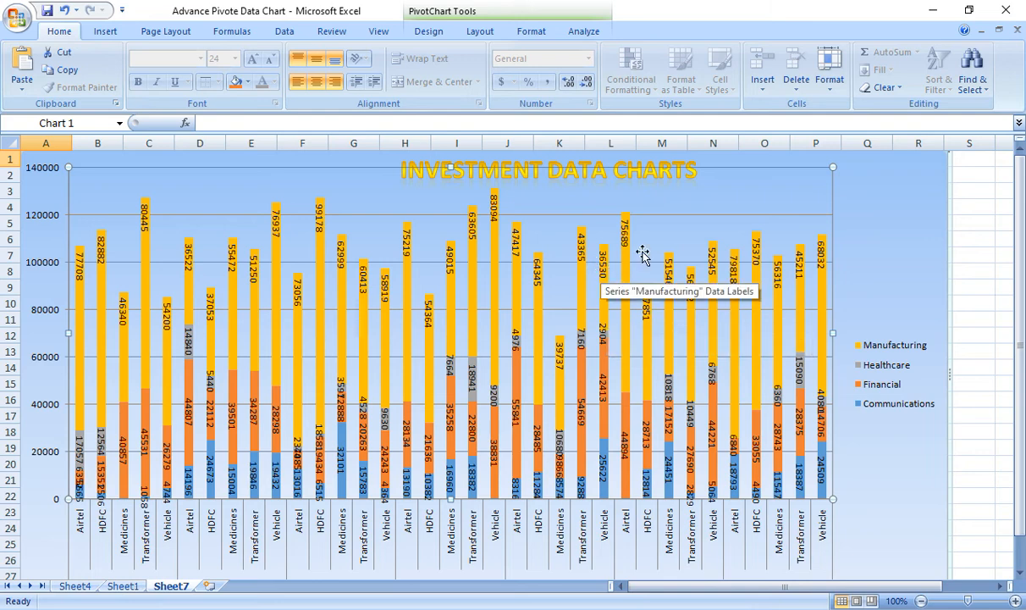
click(881, 241)
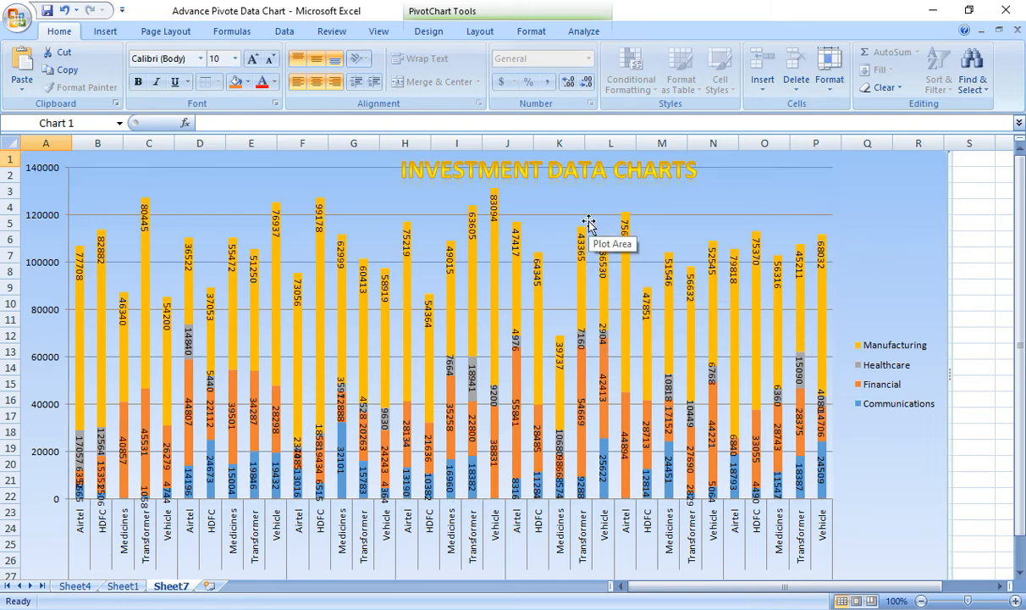